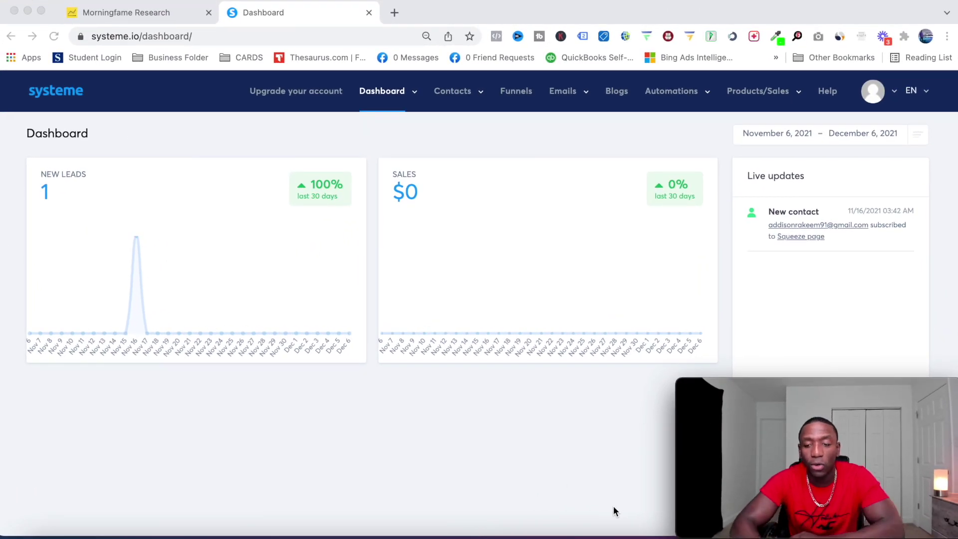
- Go to Courses via the products and sales menu and start adding a new course
click(800, 93)
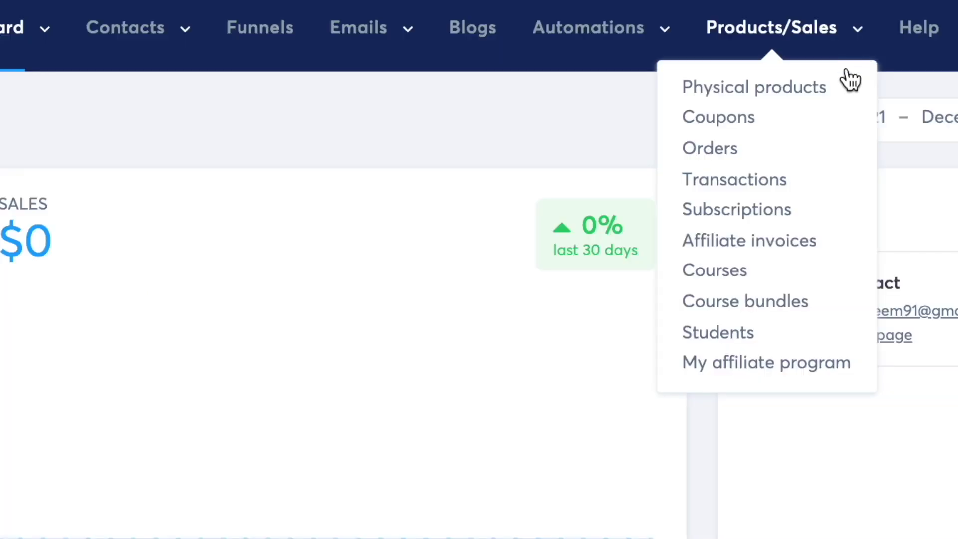
click(714, 277)
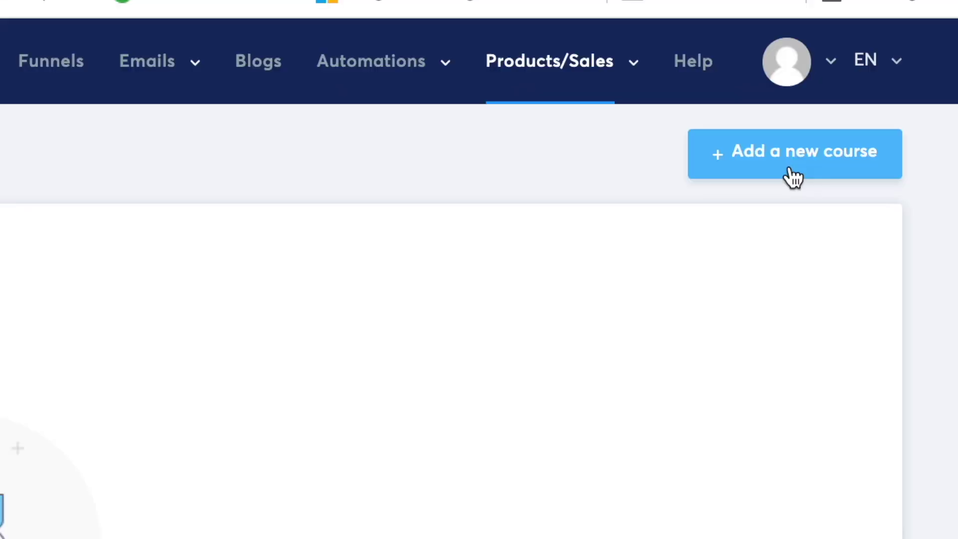
click(793, 178)
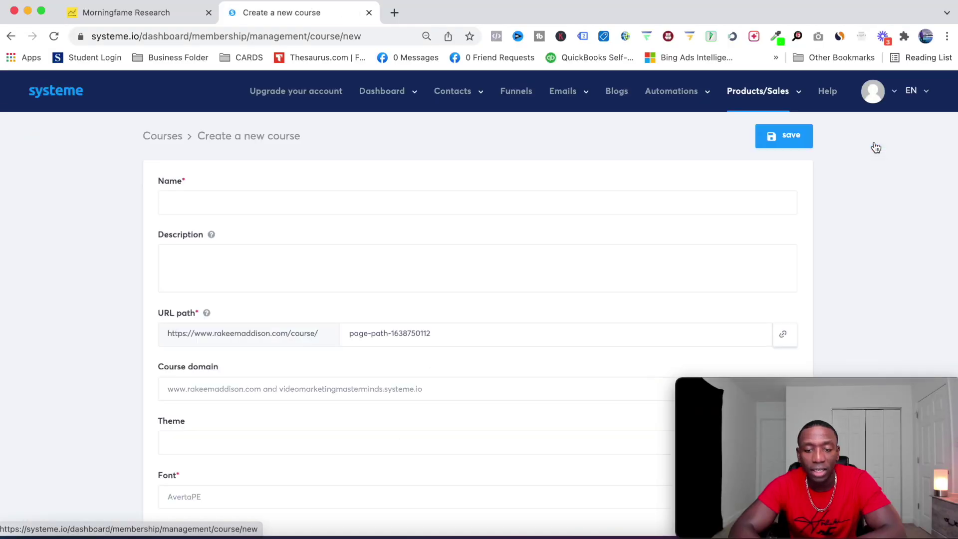
- Name the course 'Test Course' and replace its URL path with 'ytcourse'
click(228, 203)
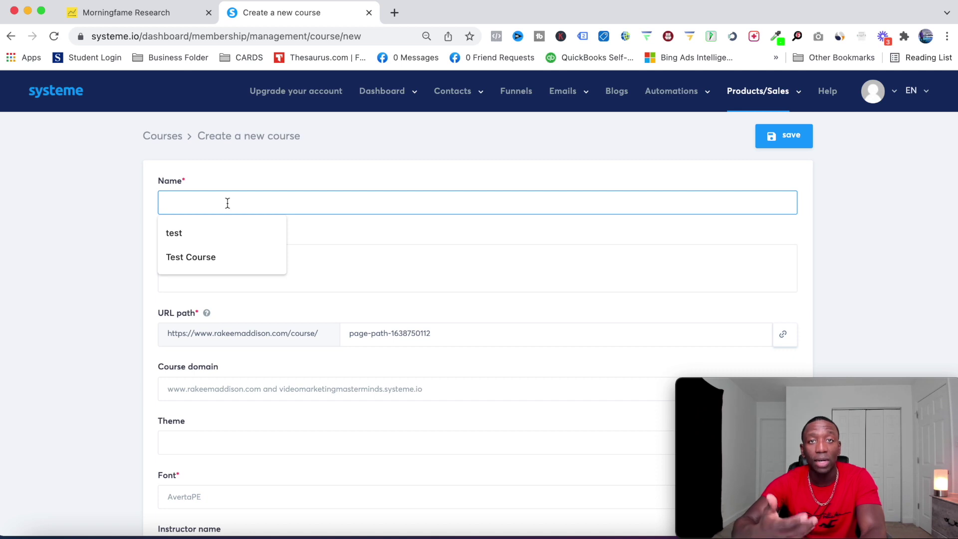
click(193, 253)
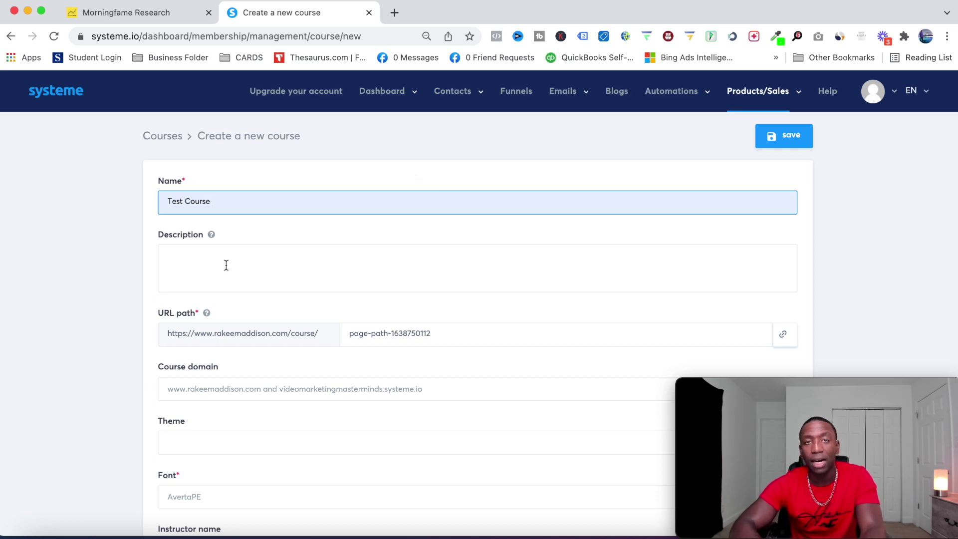
mouse_move(212, 237)
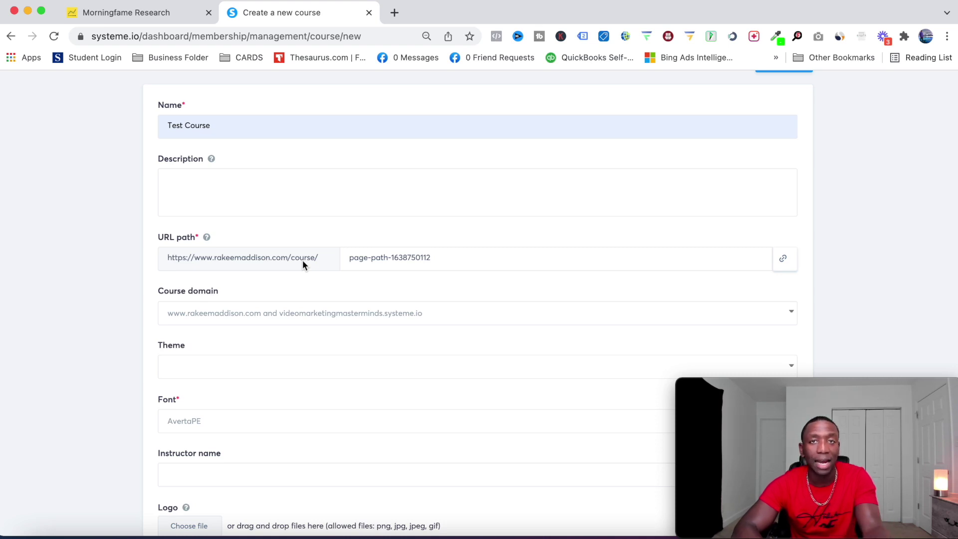
triple_click(389, 265)
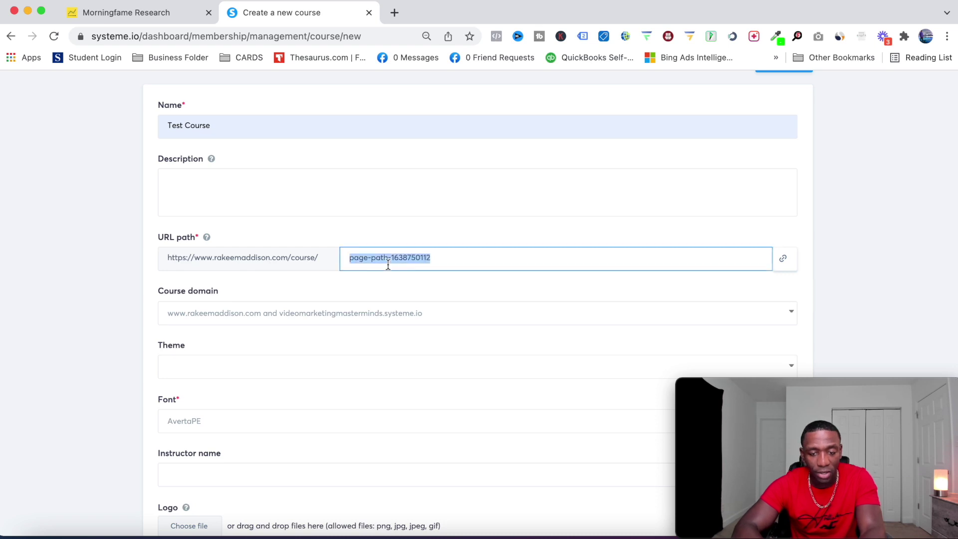
text(yt)
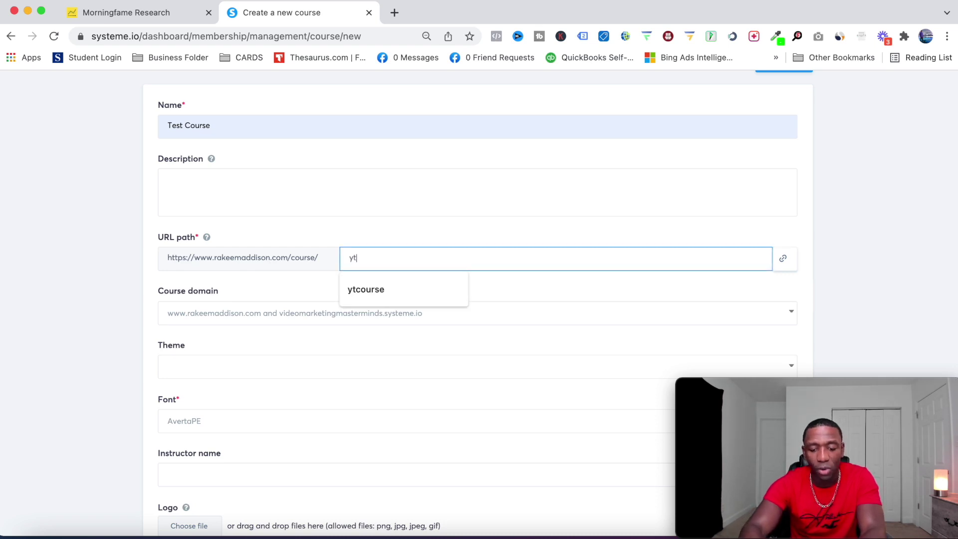
text(course)
click(485, 215)
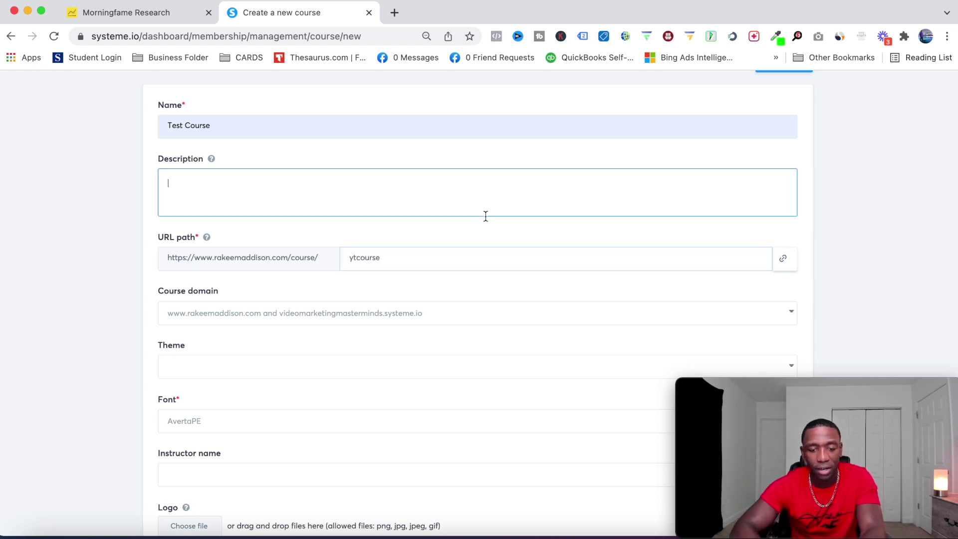
- Set the course theme to Black and keep AvertaPE as the font
scroll(485, 217, down, 1)
scroll(486, 216, down, 3)
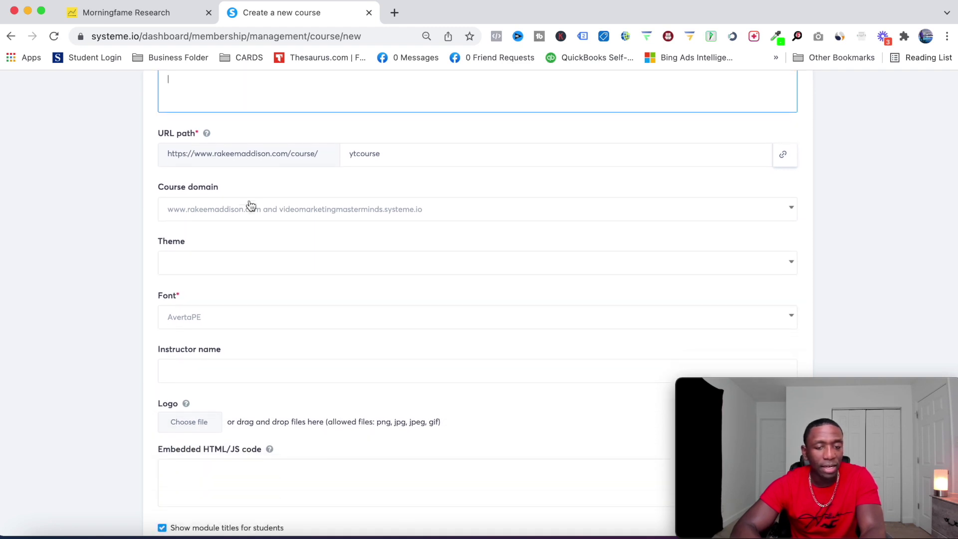
click(189, 272)
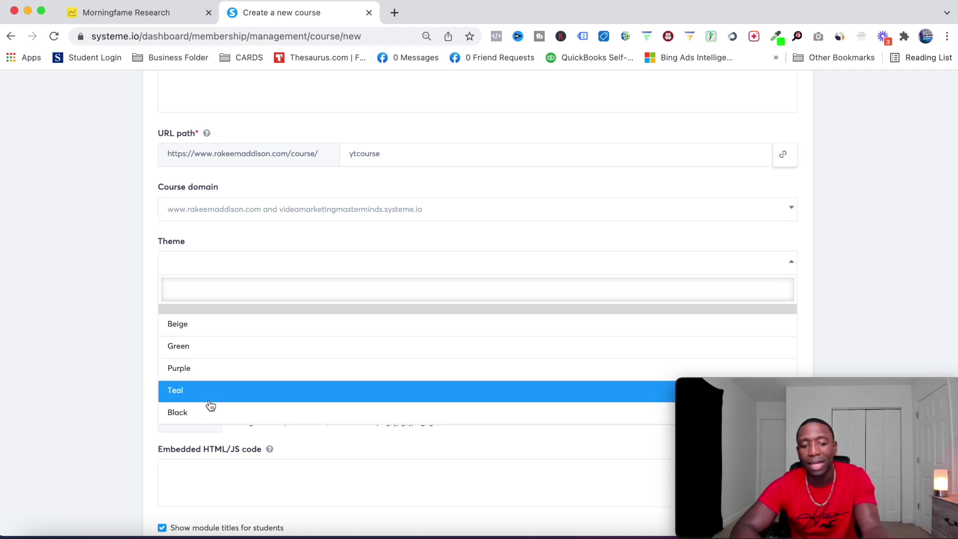
click(191, 414)
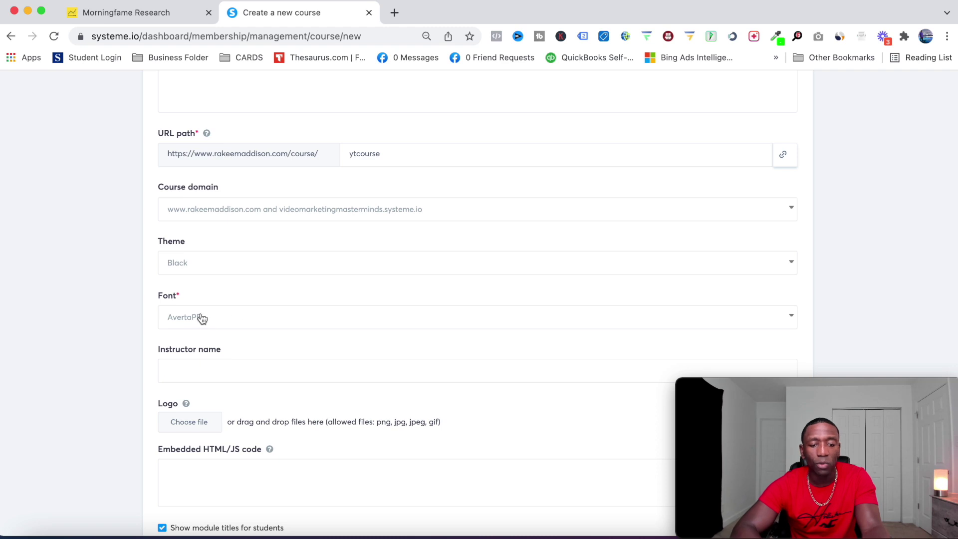
click(226, 323)
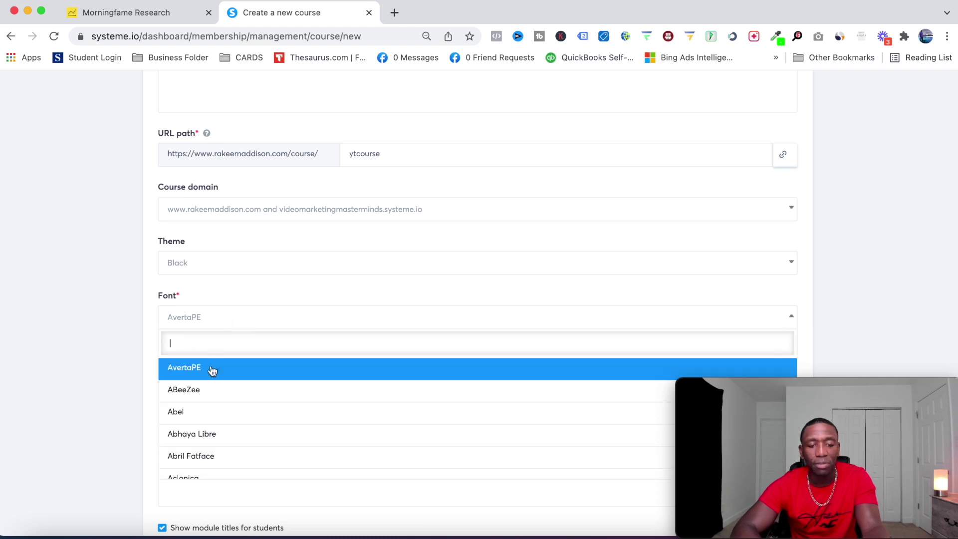
click(243, 297)
- Autofill the instructor's name and review the rest of the course form
scroll(335, 303, down, 3)
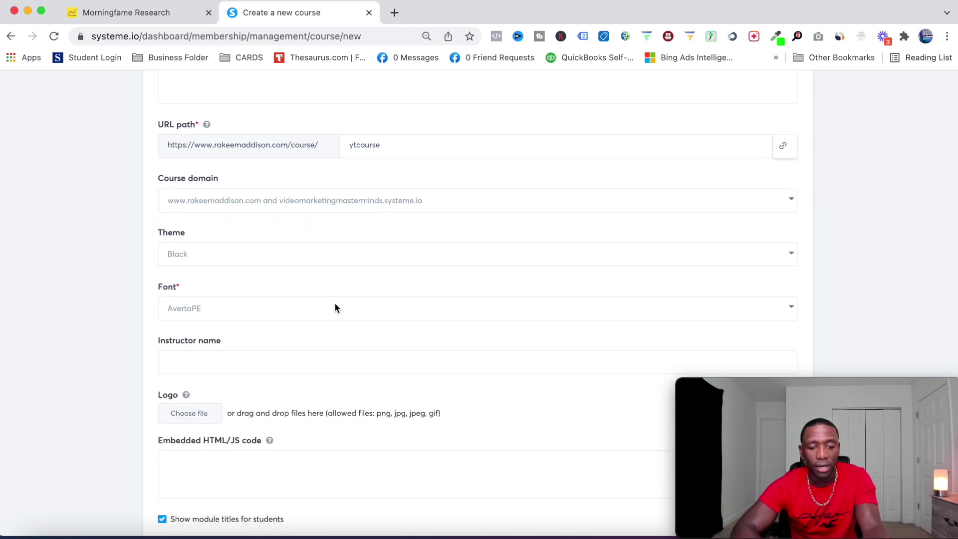
click(208, 294)
click(215, 326)
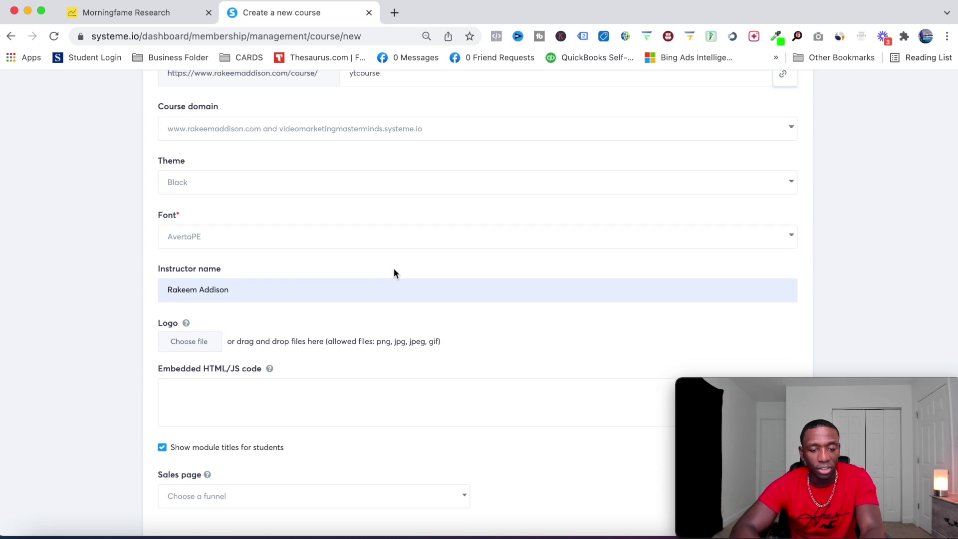
scroll(395, 272, down, 1)
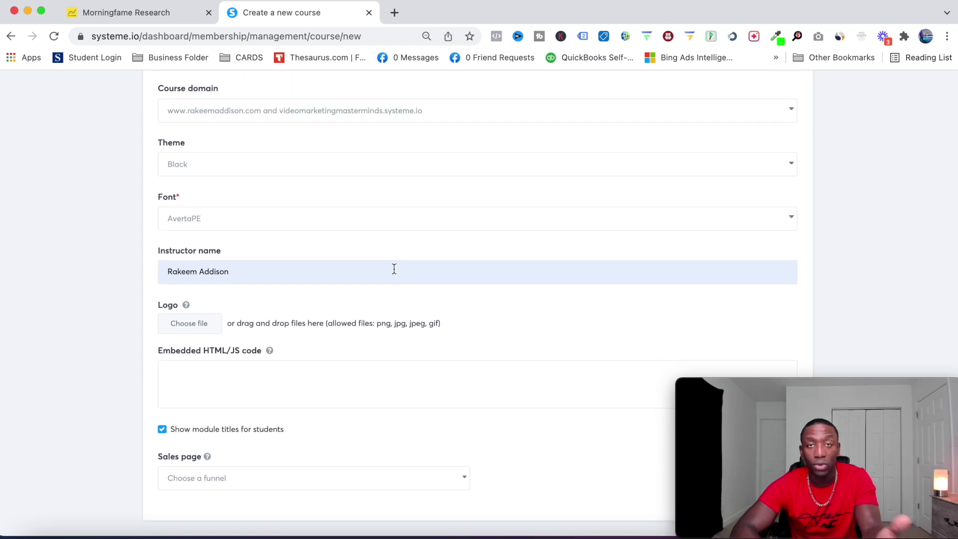
scroll(394, 269, down, 1)
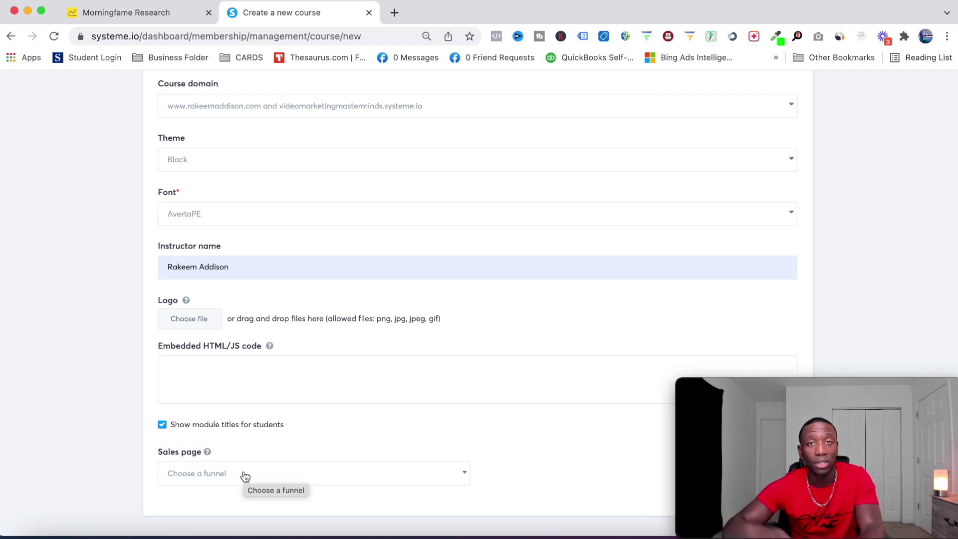
scroll(837, 187, up, 6)
- Save the course, changing the duplicate URL path to 'ytcourse2'
click(786, 138)
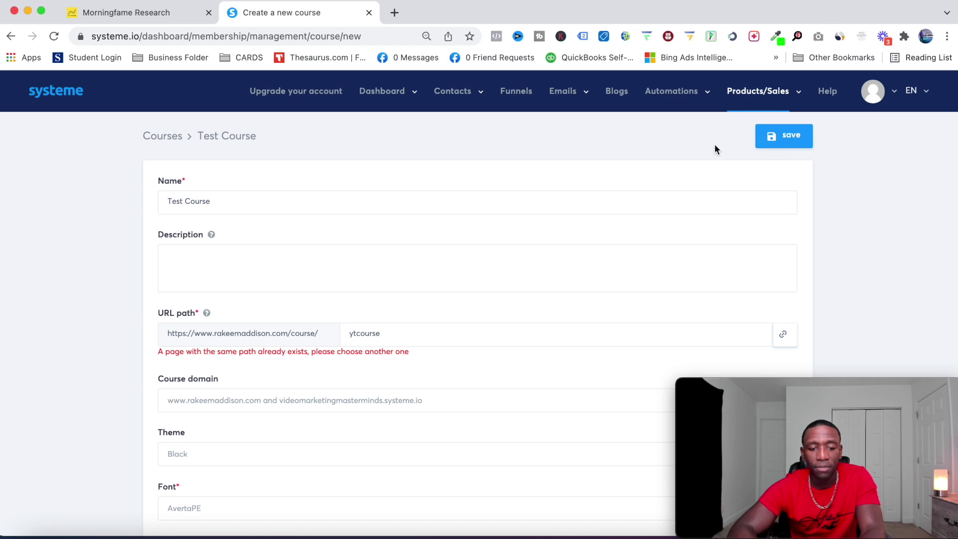
click(352, 333)
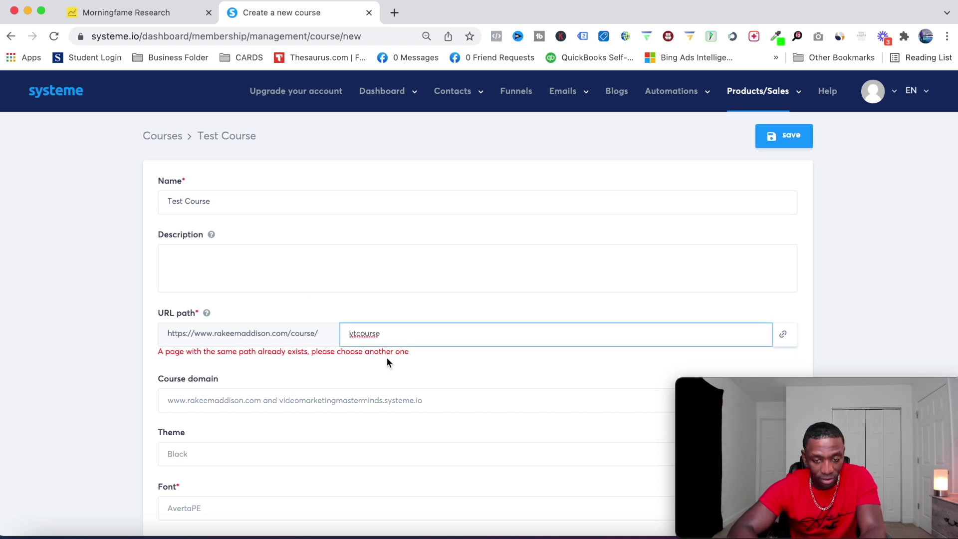
text(2)
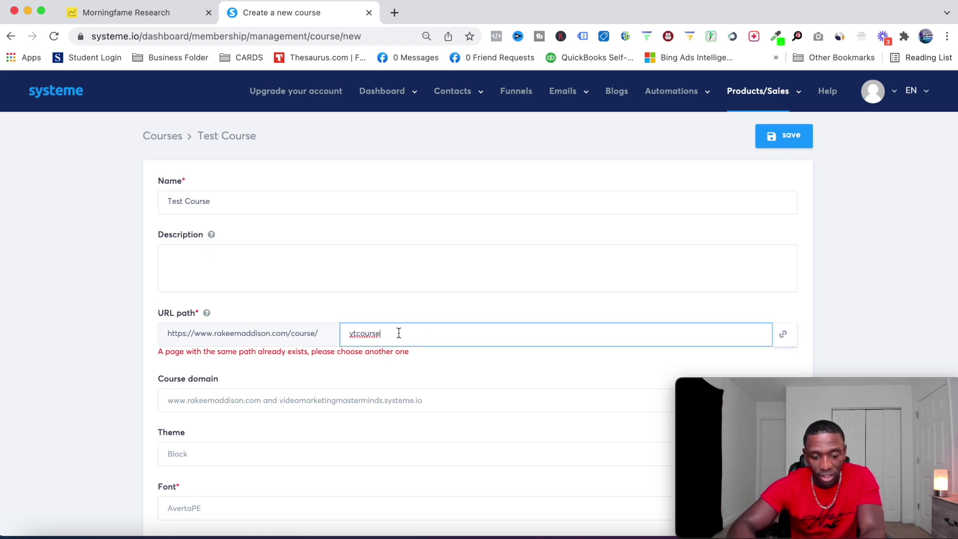
click(786, 135)
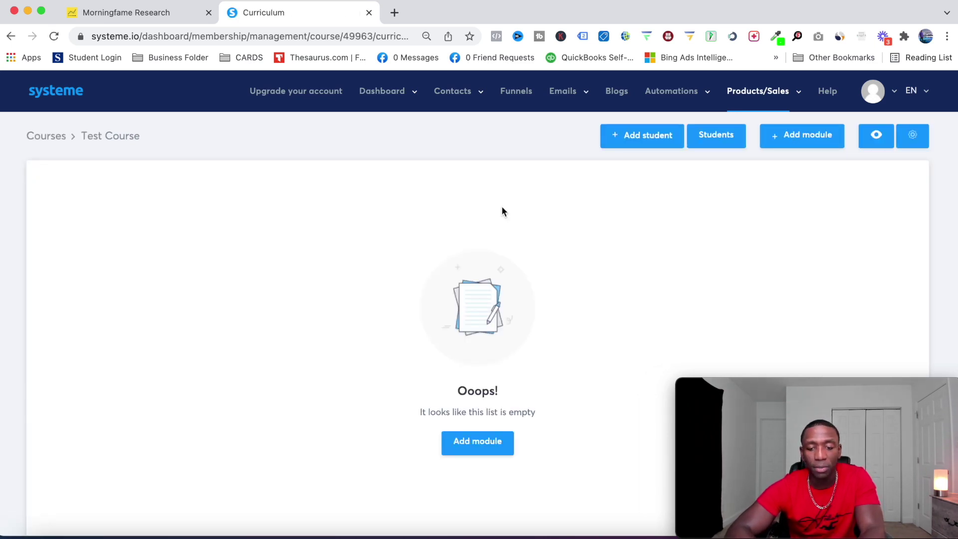
- Add a module named 'How To Start On Youtube' to Test Course
click(466, 450)
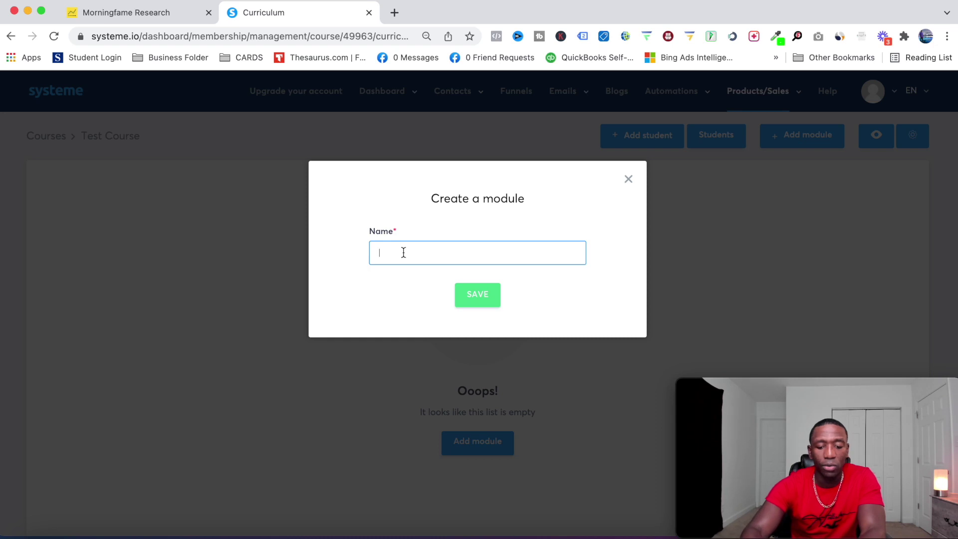
text(How To Start O)
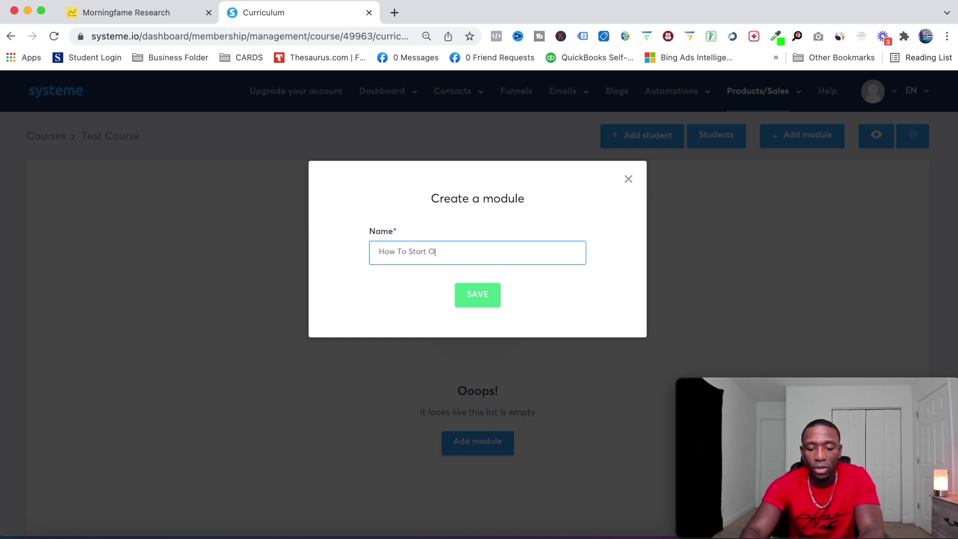
text(n Youtube)
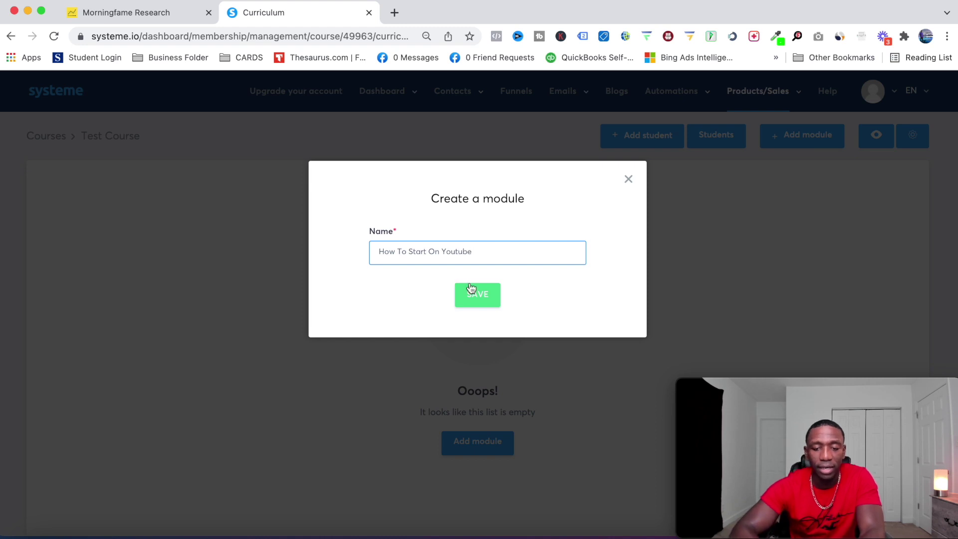
click(485, 295)
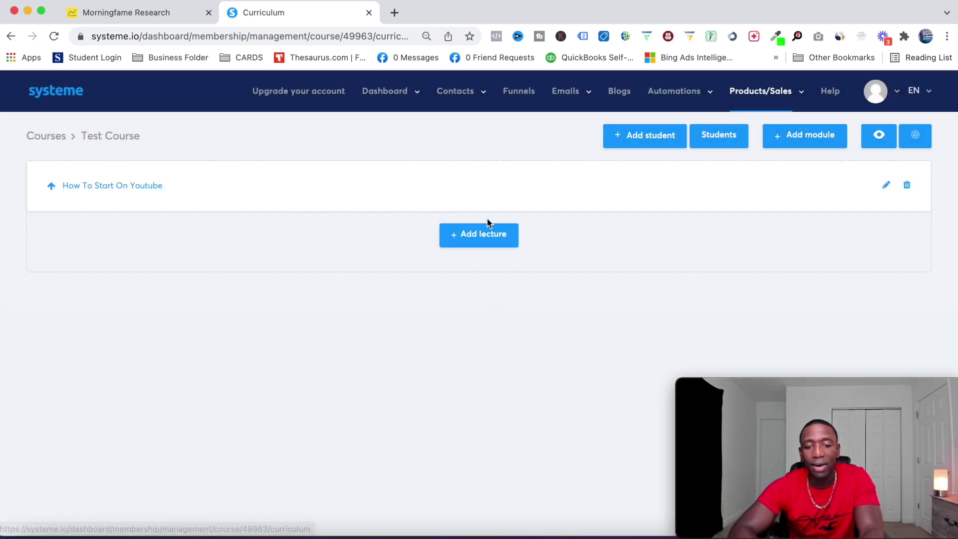
click(474, 241)
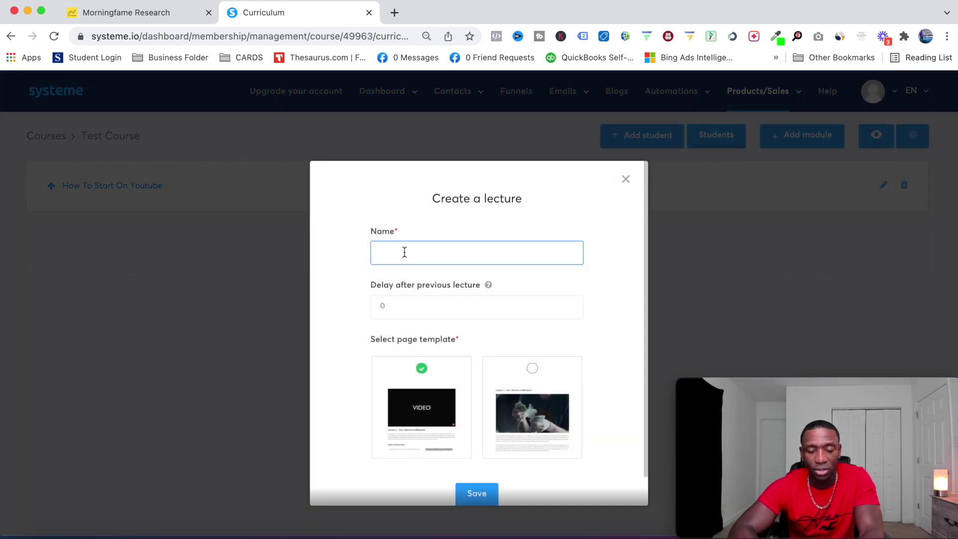
- Create the lecture 'Launch On Youtube Fast' with the image-based page template, adjusting its delay
text(Youtube Fast)
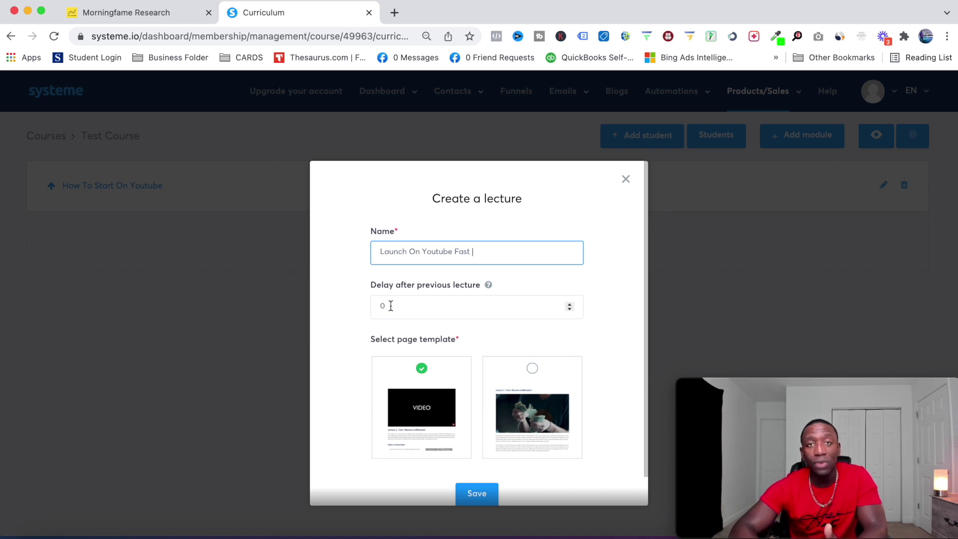
click(569, 303)
click(569, 303)
click(569, 303)
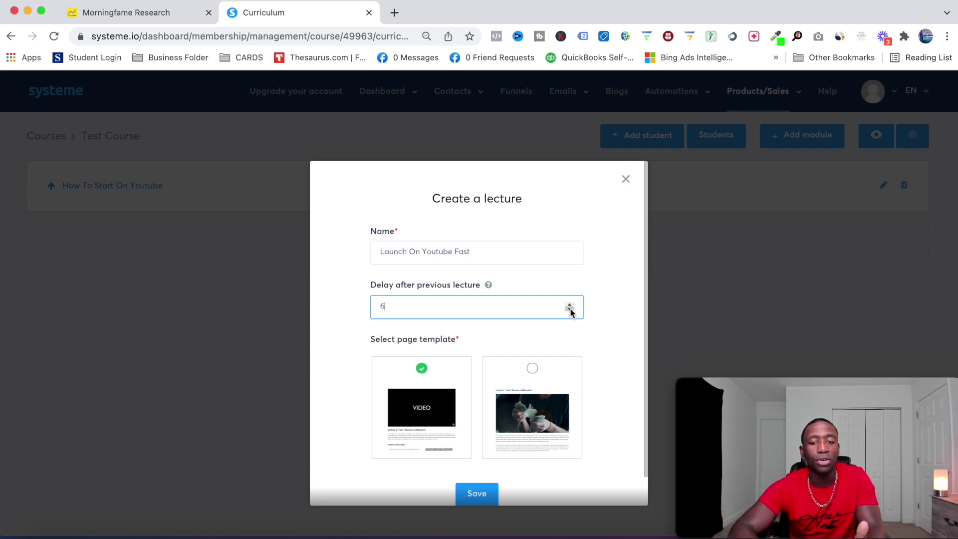
click(570, 309)
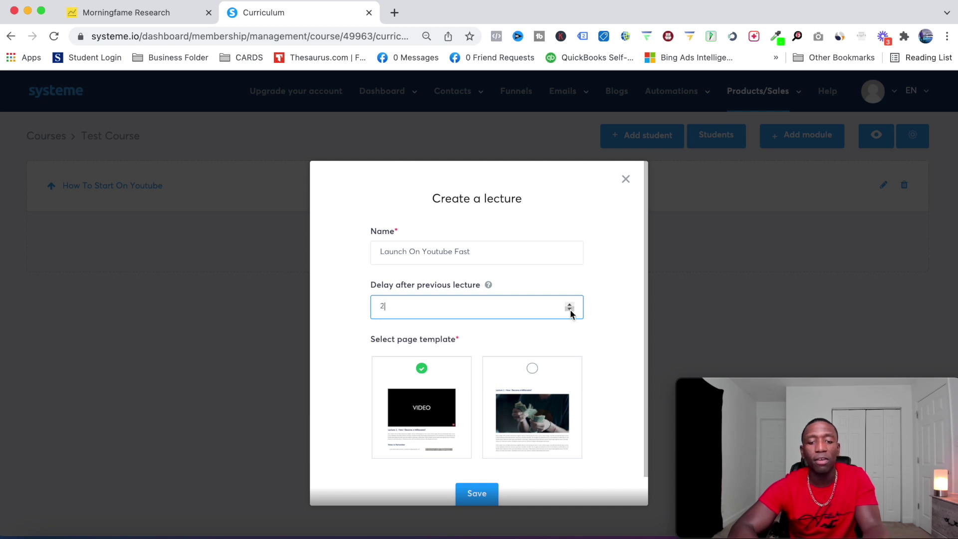
click(609, 289)
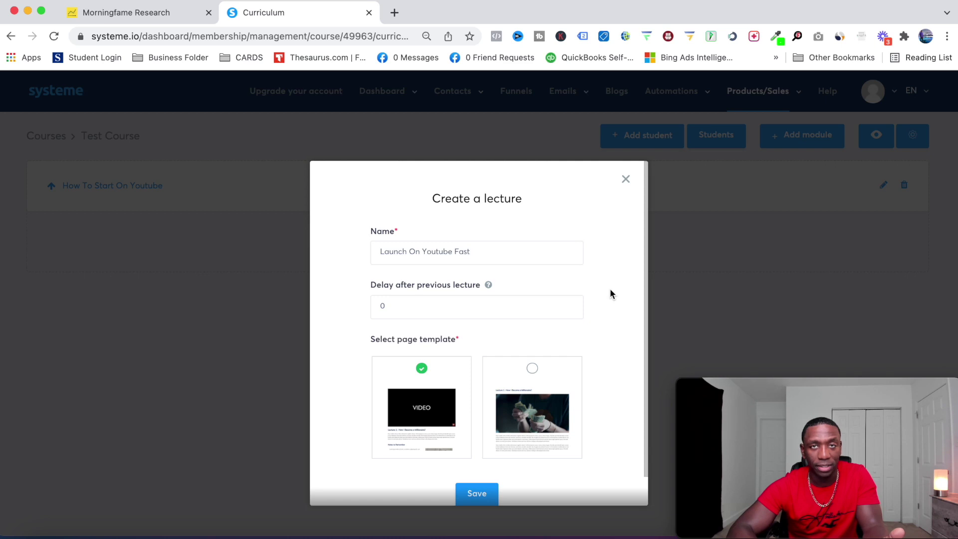
scroll(610, 290, down, 1)
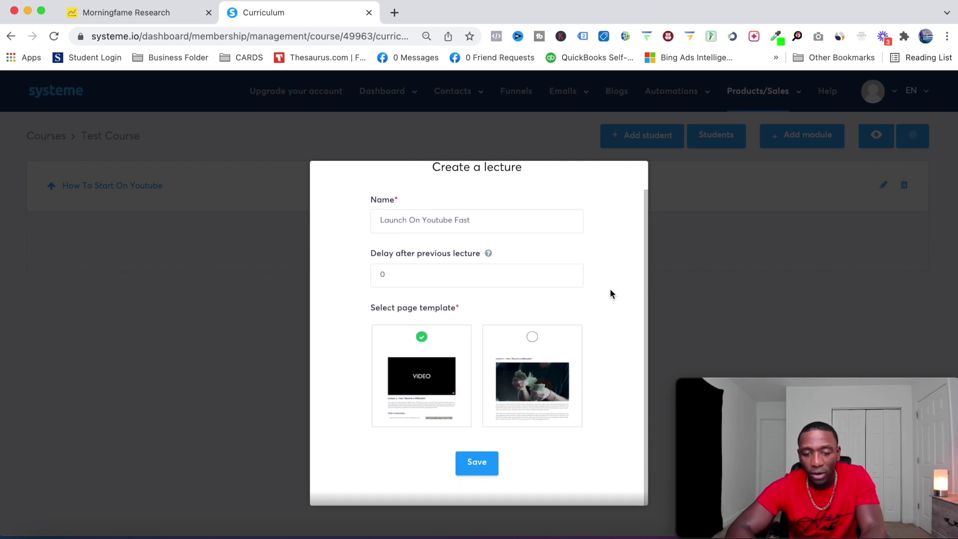
click(532, 339)
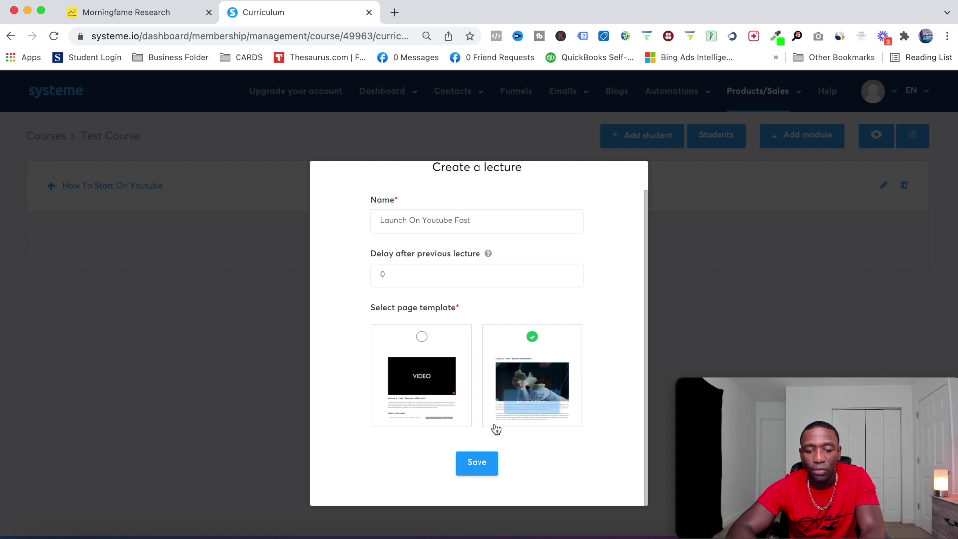
click(481, 465)
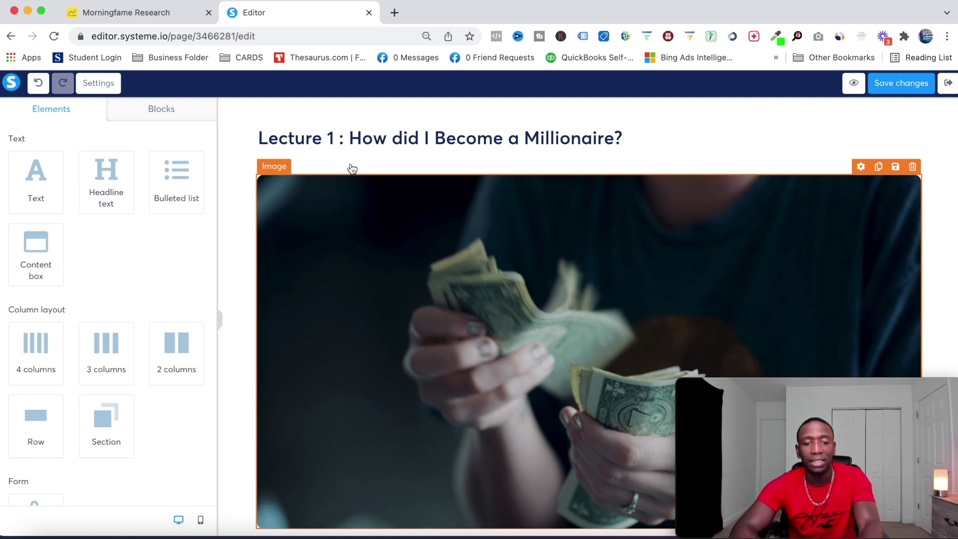
- Change the lesson heading to 'Lesson 1 : Start On Youtube'
click(333, 136)
drag(327, 138, 266, 142)
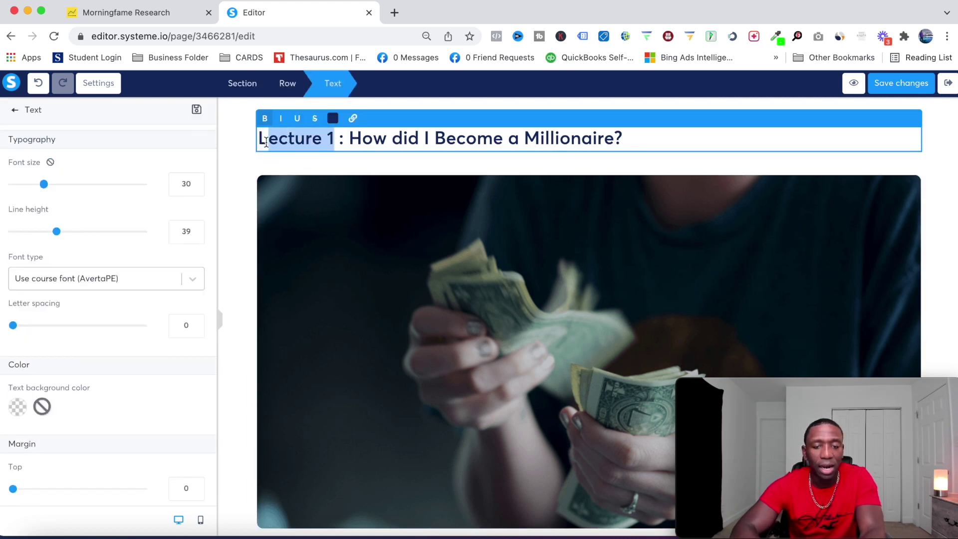
text(esson 1)
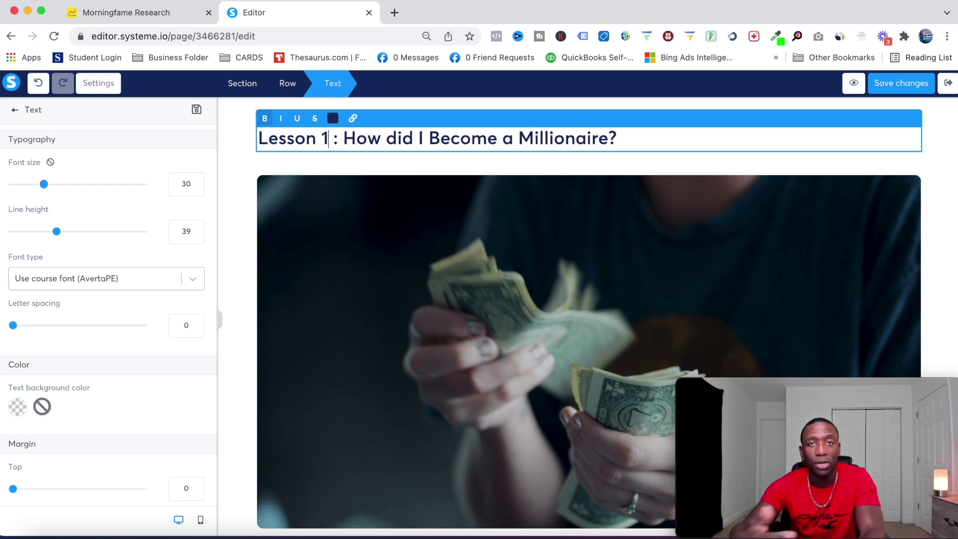
drag(607, 139, 347, 136)
key(BackSpace)
text(Sta)
text(On Youtu)
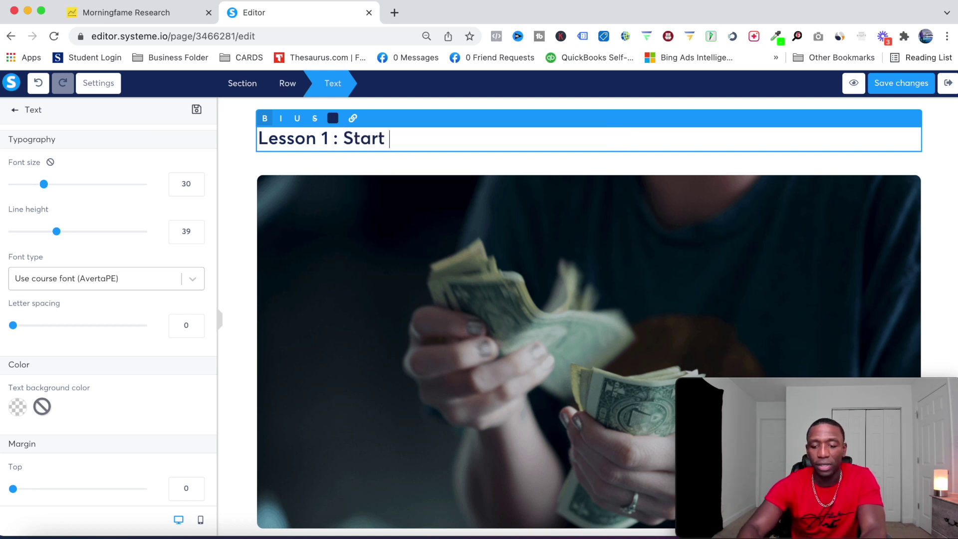
text(be)
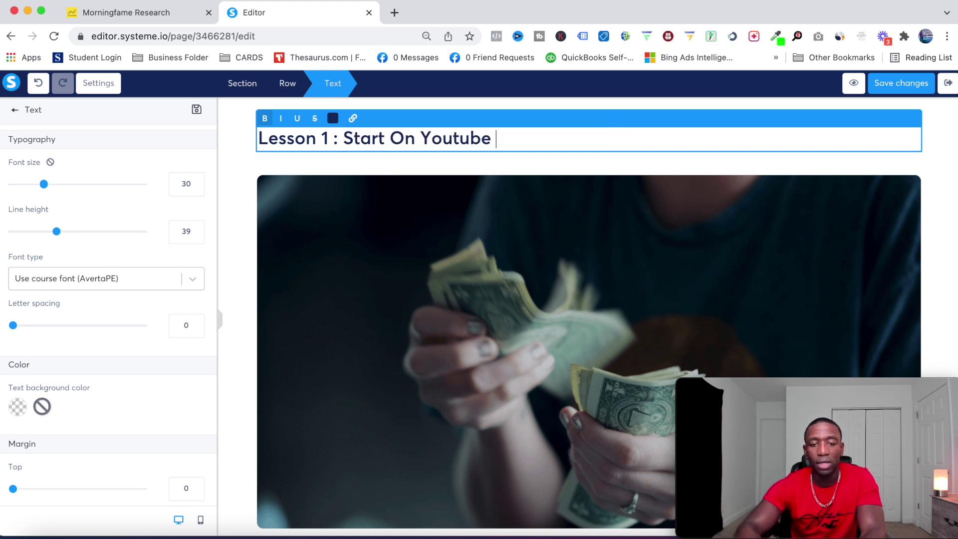
click(460, 244)
scroll(460, 248, down, 3)
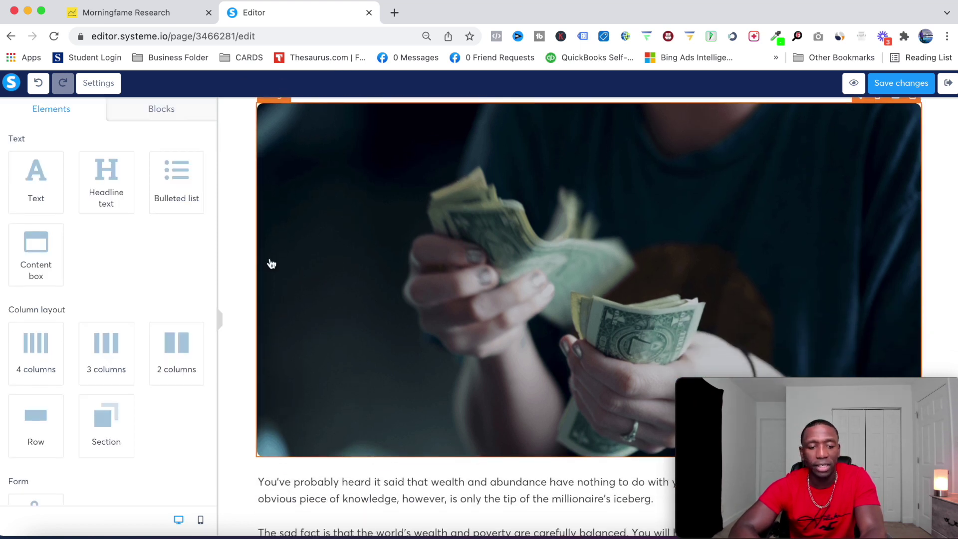
- Add a Video element to the top of the lesson page
scroll(77, 317, down, 8)
drag(106, 239, 498, 202)
scroll(479, 274, down, 3)
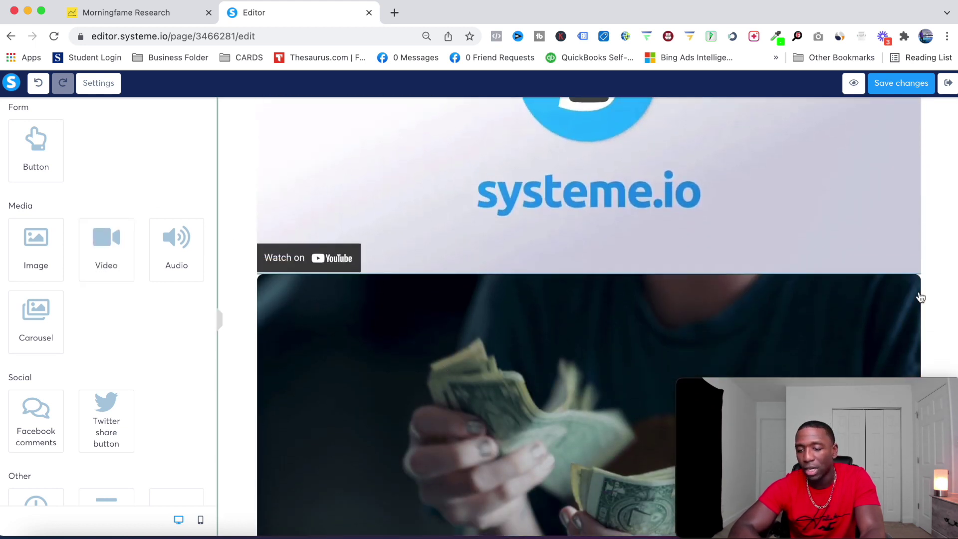
- Delete the money image and the three-paragraph text block
click(913, 266)
click(594, 112)
scroll(649, 300, down, 4)
scroll(633, 229, up, 2)
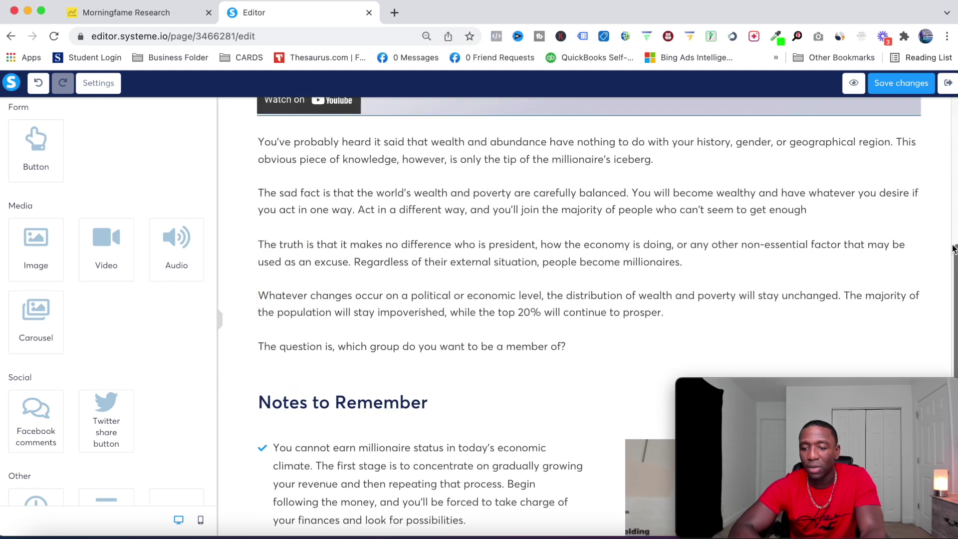
click(913, 229)
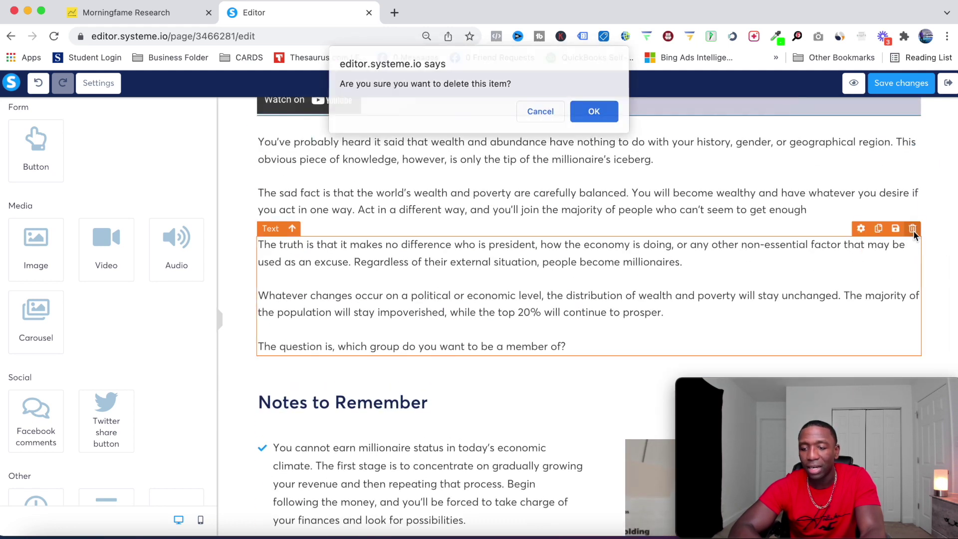
click(594, 107)
scroll(809, 150, down, 3)
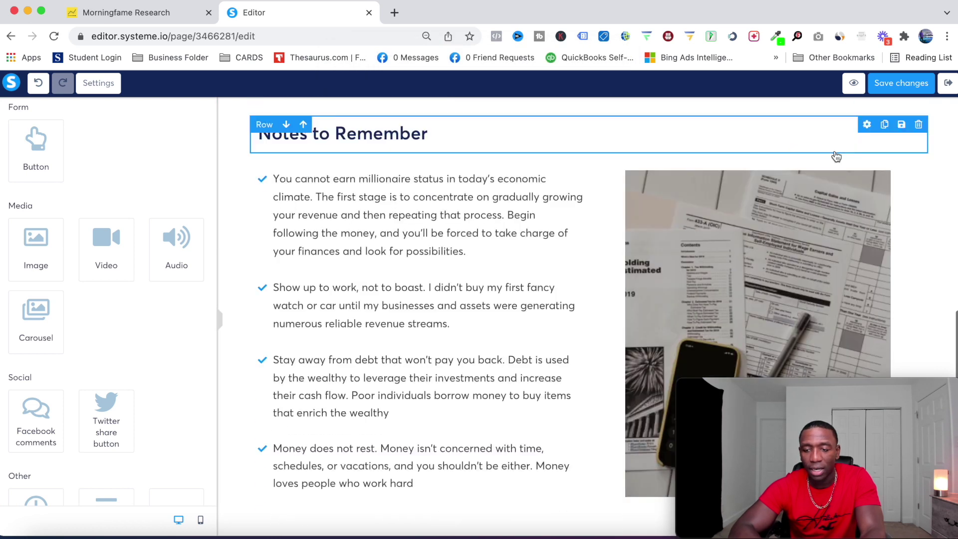
- Delete the tax-forms image and the Notes to Remember heading
click(913, 162)
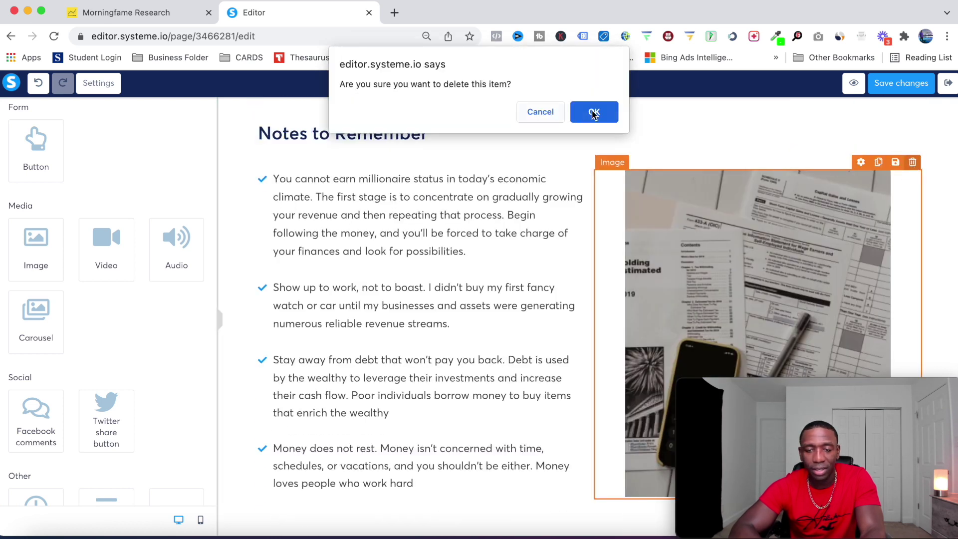
click(584, 115)
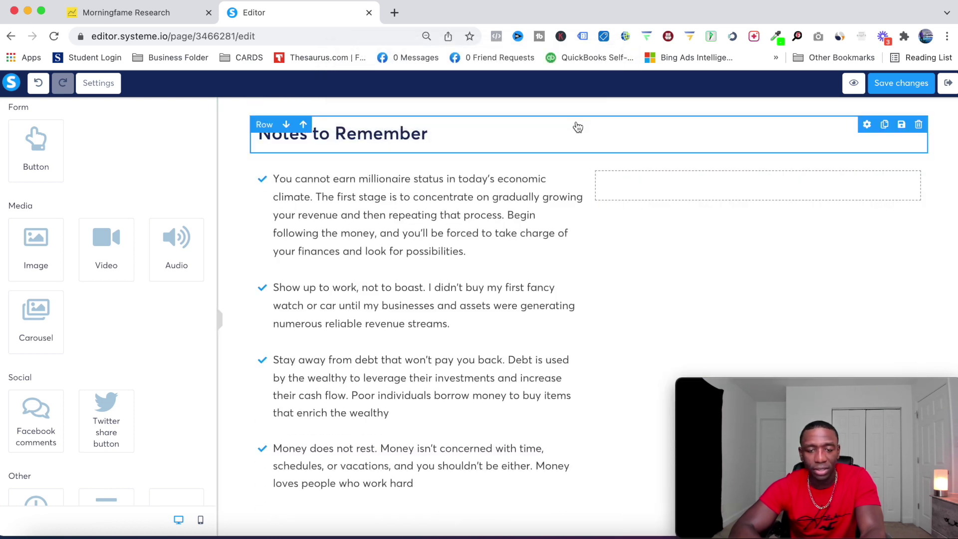
click(914, 131)
click(593, 115)
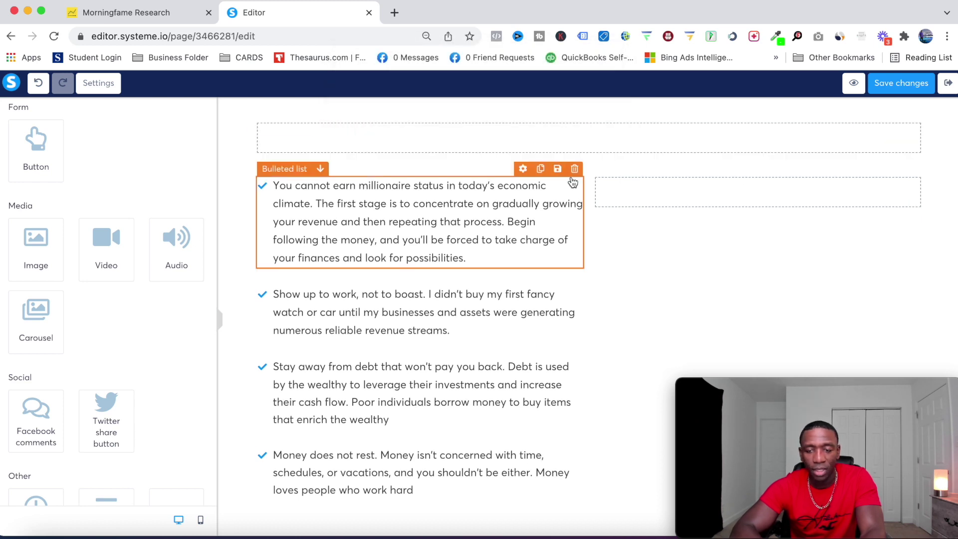
- Delete the three money-tip bullets, including 'Show up to work' and 'Stay away from debt'
click(574, 169)
click(594, 112)
click(574, 187)
key(Return)
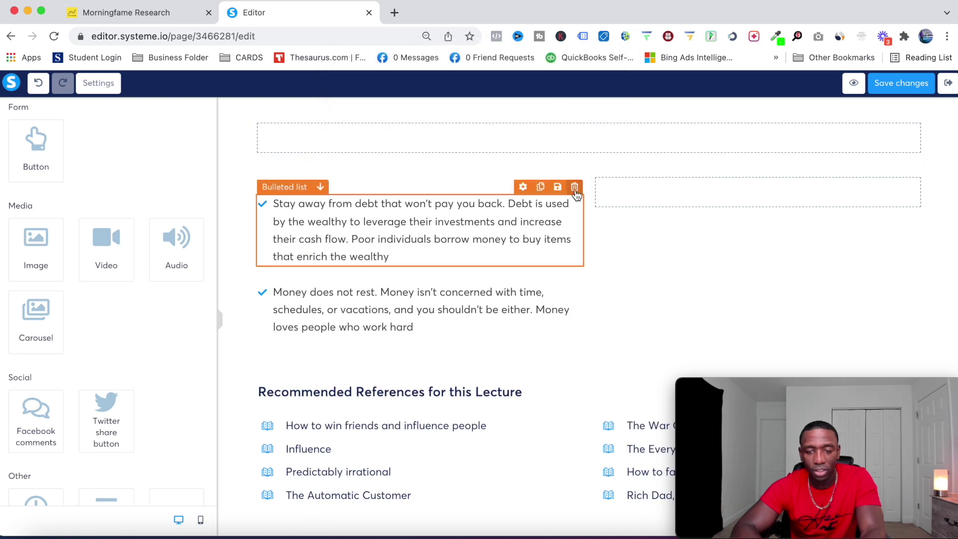
click(575, 187)
click(609, 122)
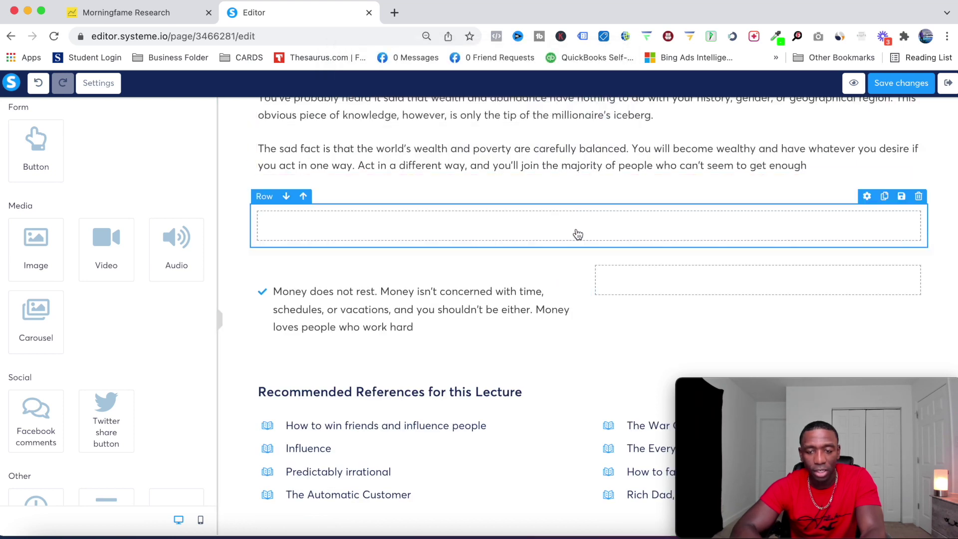
- Delete the empty row and the 'Money does not rest' row
scroll(712, 157, up, 3)
scroll(712, 159, down, 3)
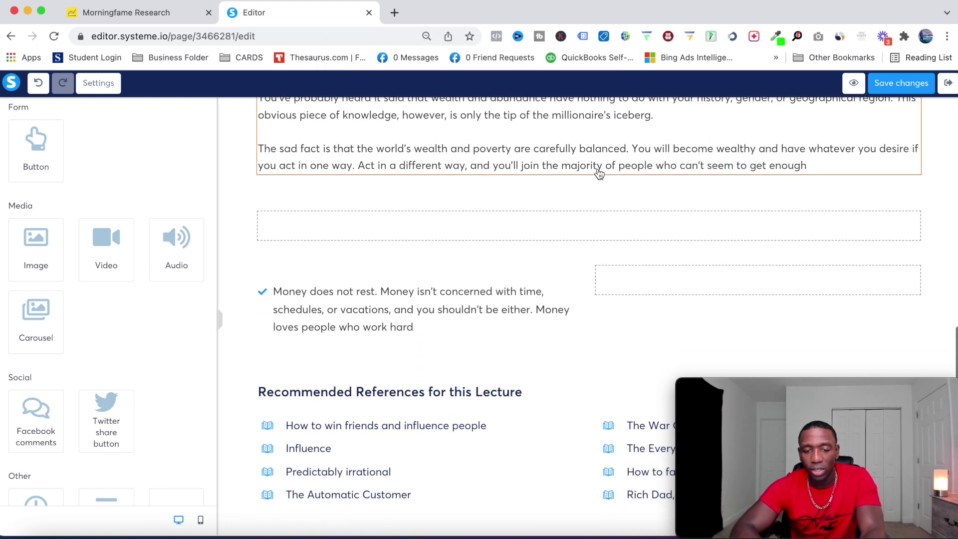
click(919, 197)
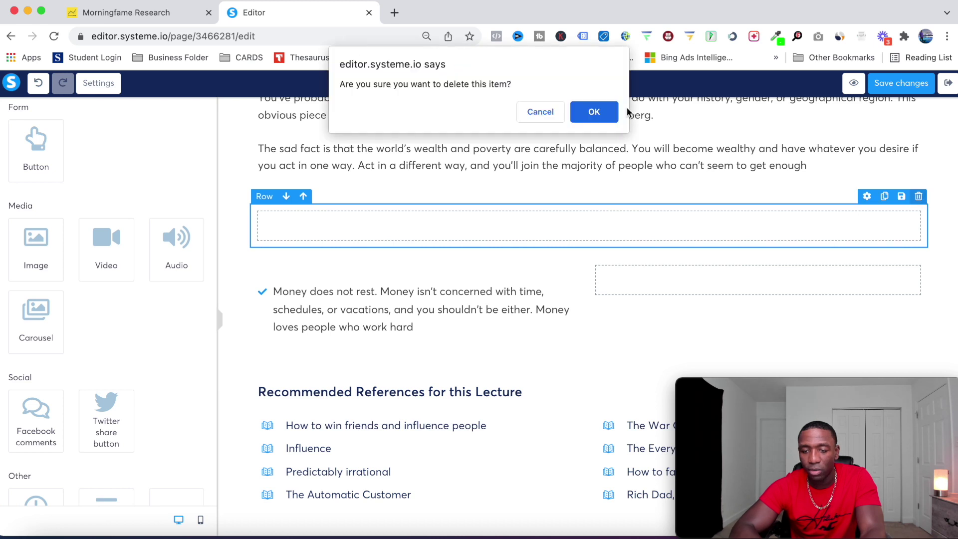
click(590, 122)
click(918, 251)
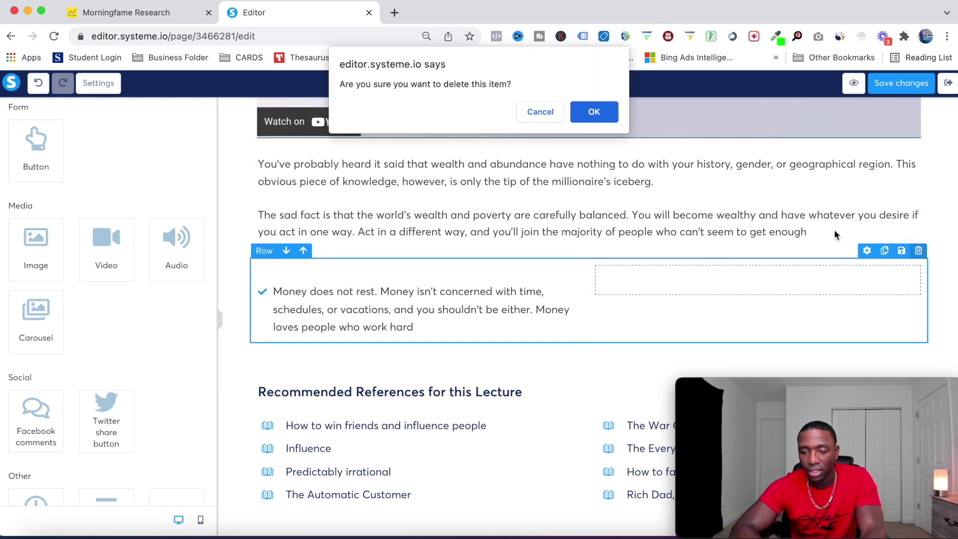
click(594, 112)
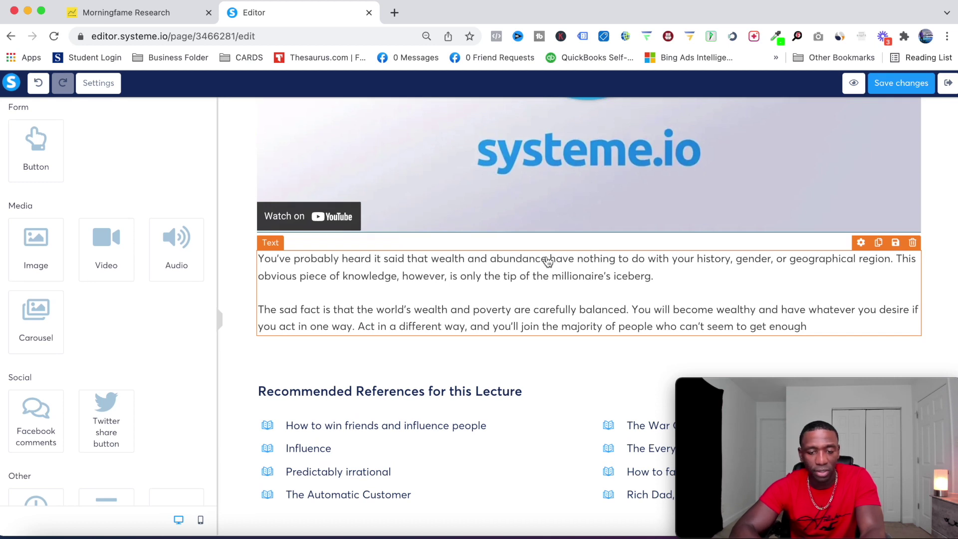
- Drop a Button element onto the lesson page directly below the video
scroll(78, 288, down, 3)
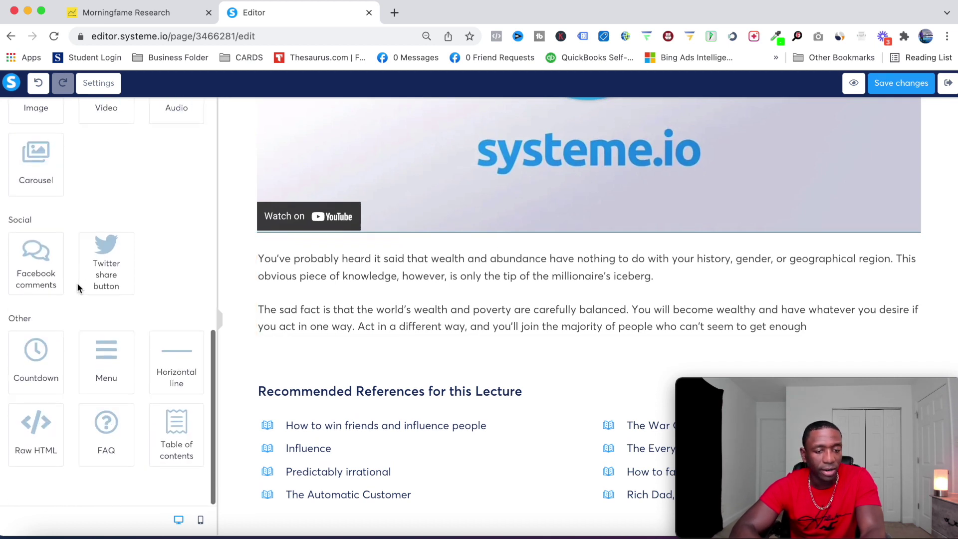
scroll(78, 288, up, 8)
scroll(77, 282, up, 3)
scroll(77, 283, down, 2)
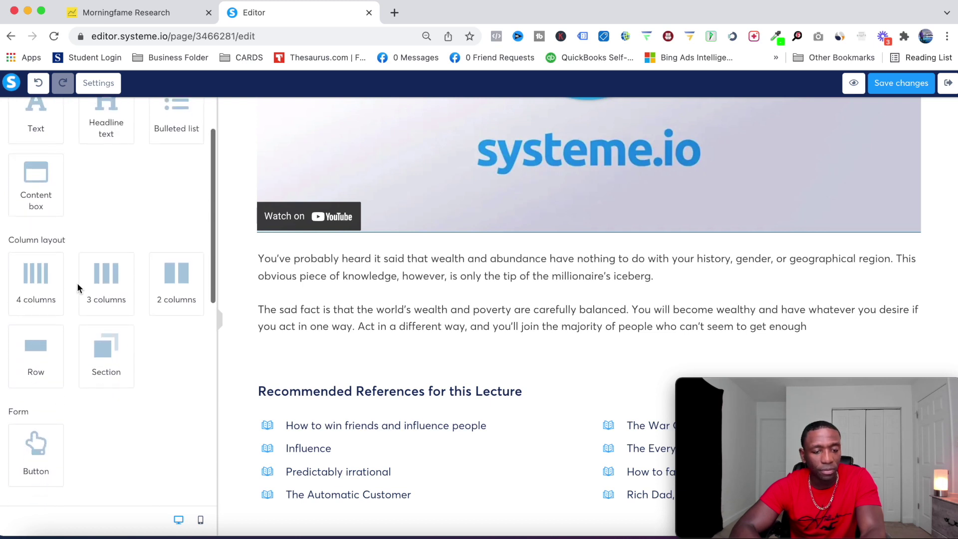
scroll(44, 210, up, 2)
scroll(44, 210, down, 5)
drag(35, 271, 429, 234)
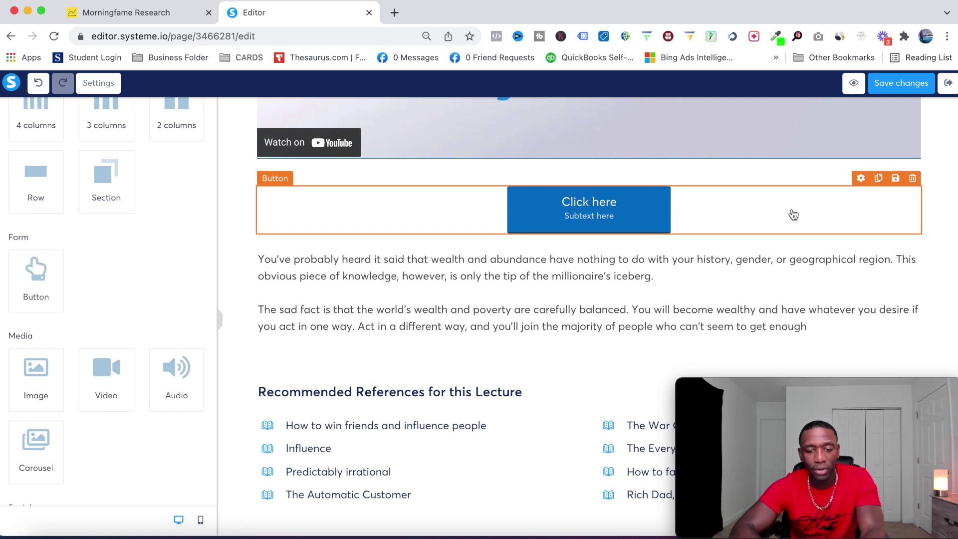
scroll(793, 215, up, 8)
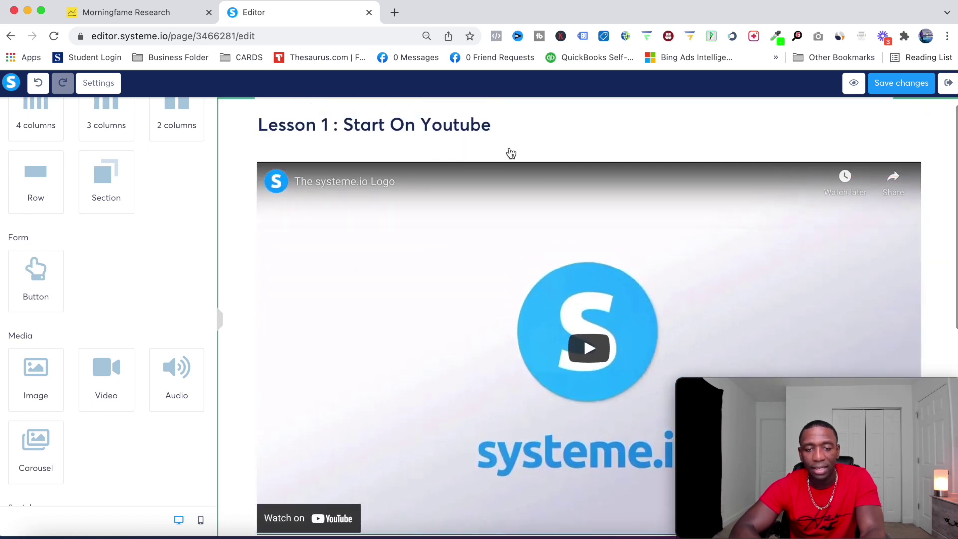
scroll(552, 172, down, 8)
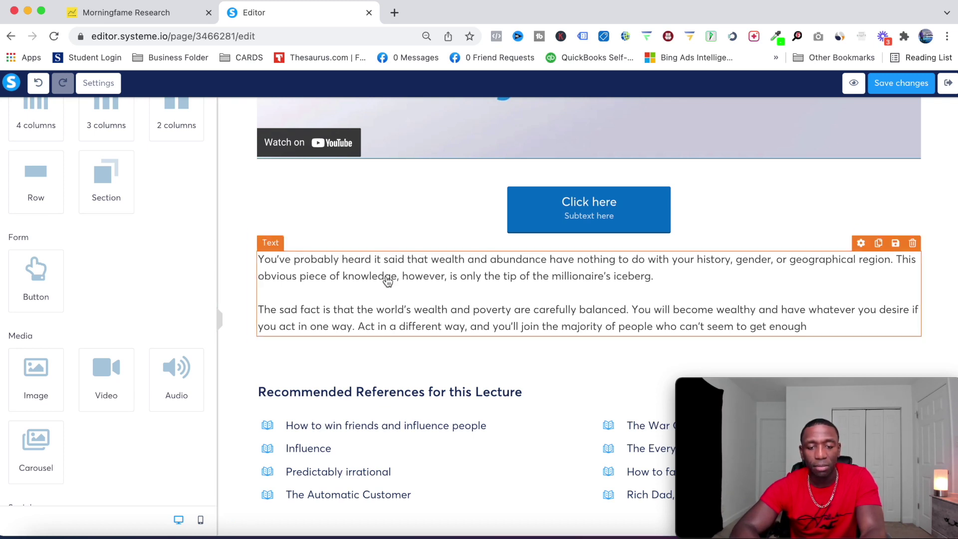
- Replace the article paragraphs with 'Resources', bold at font size 27
triple_click(388, 282)
drag(820, 331, 250, 257)
key(BackSpace)
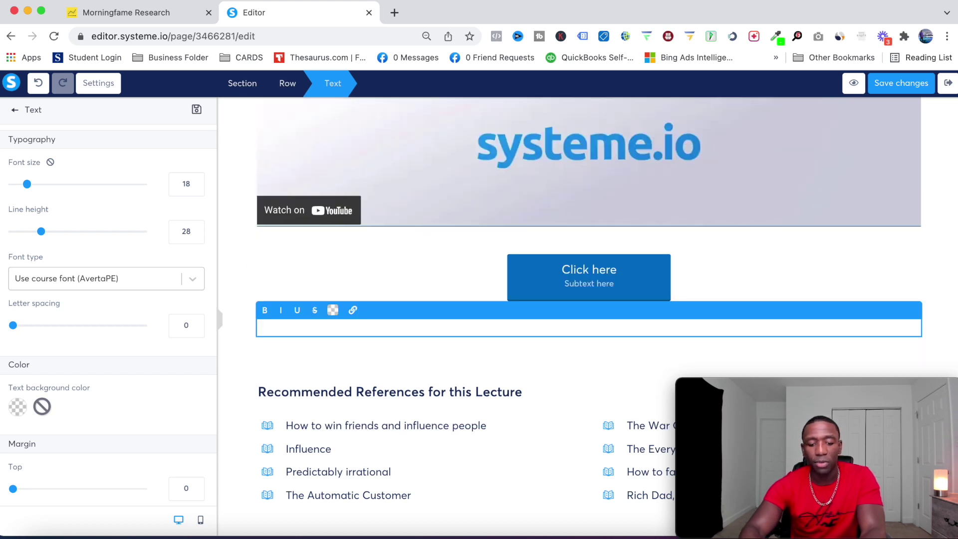
text(R)
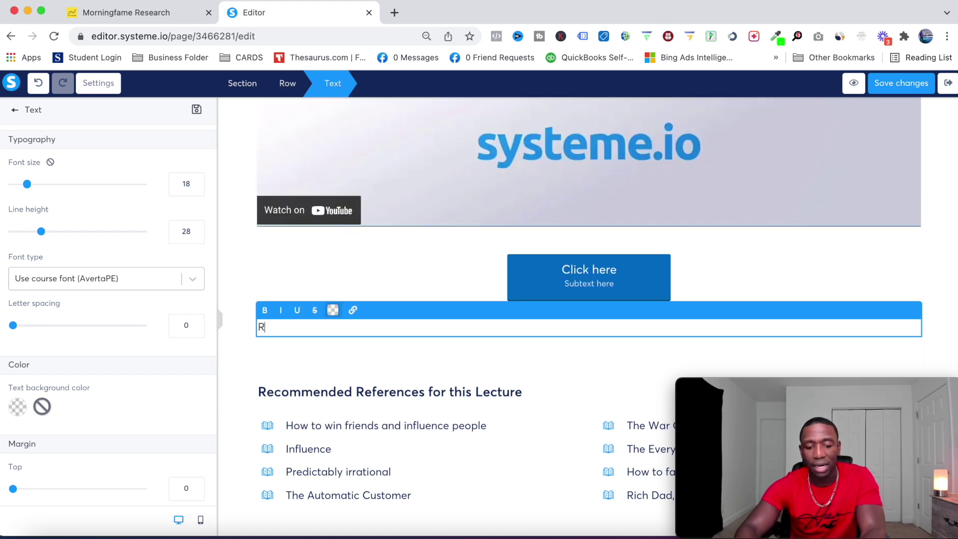
text(esources)
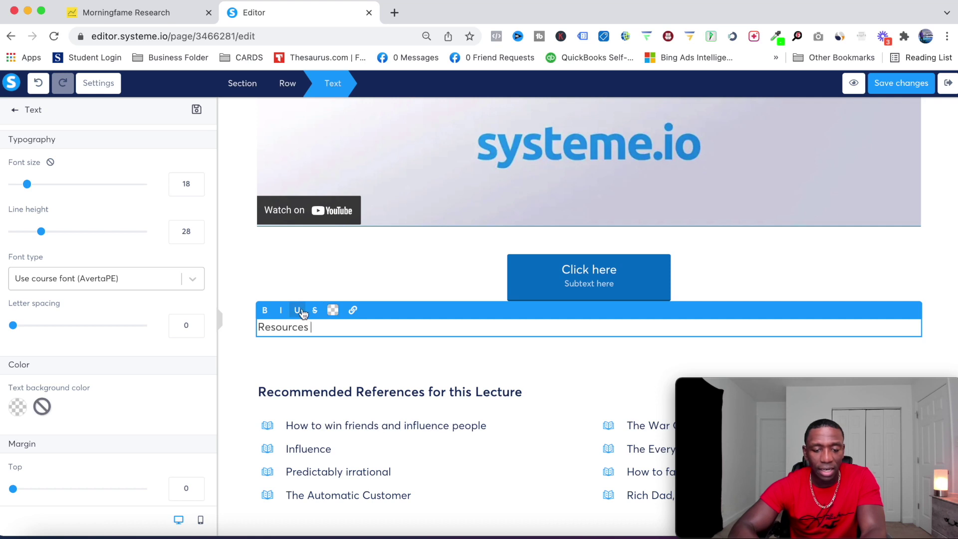
double_click(278, 327)
click(265, 311)
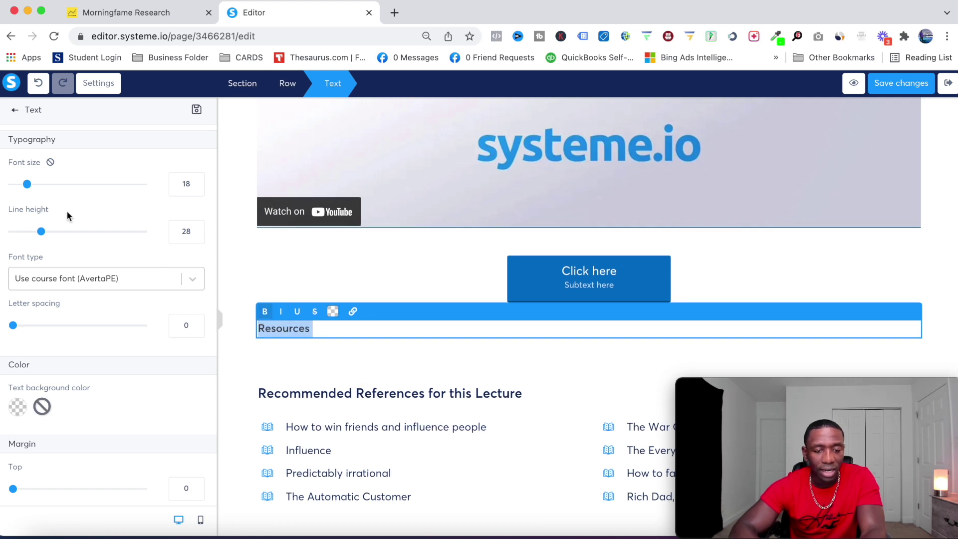
drag(28, 188, 41, 189)
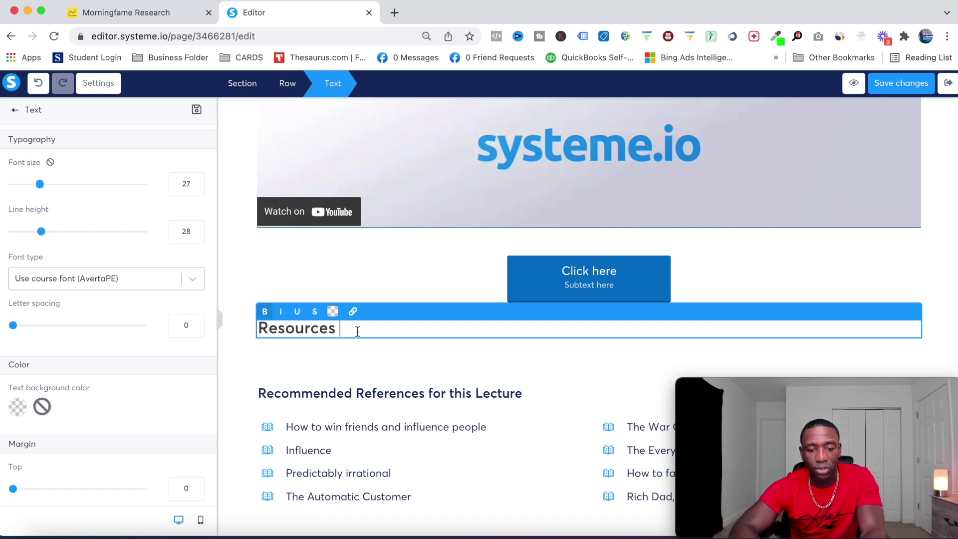
key(Return)
key(Return)
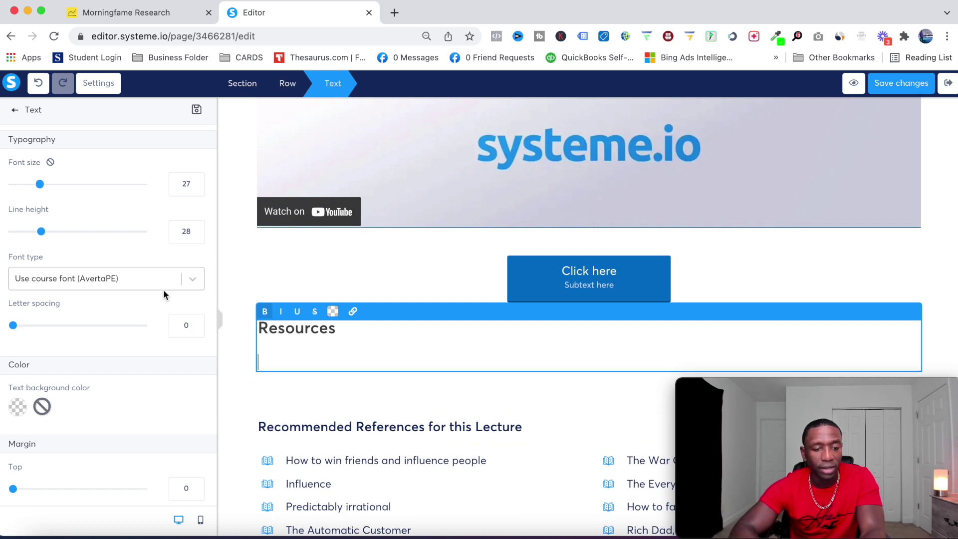
- Add a new text block below Resources, then delete the Lorem ipsum block
click(13, 114)
drag(36, 180, 321, 375)
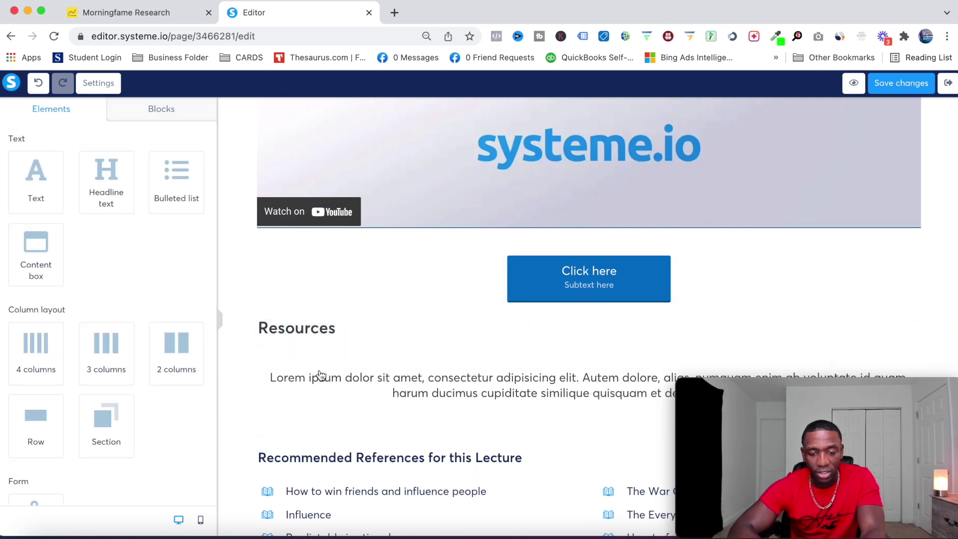
click(913, 363)
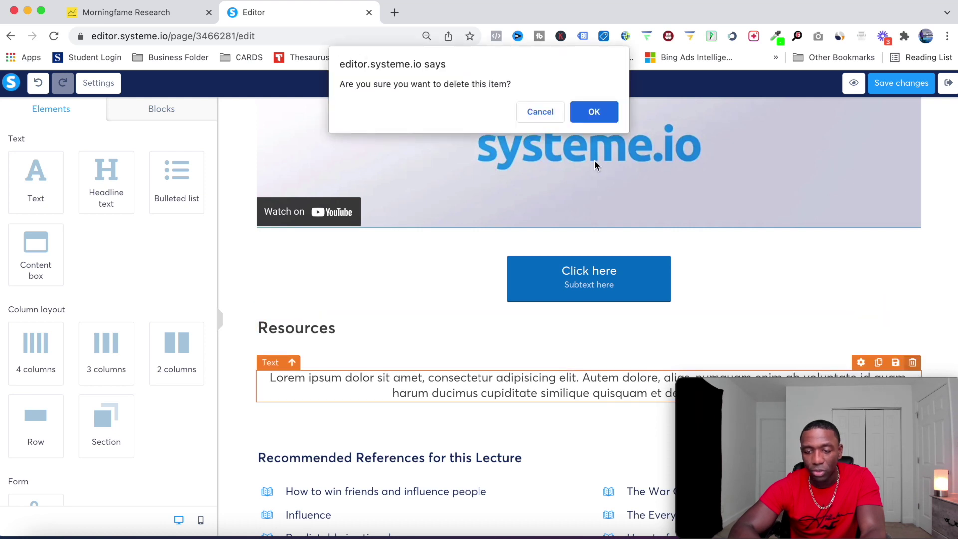
click(593, 109)
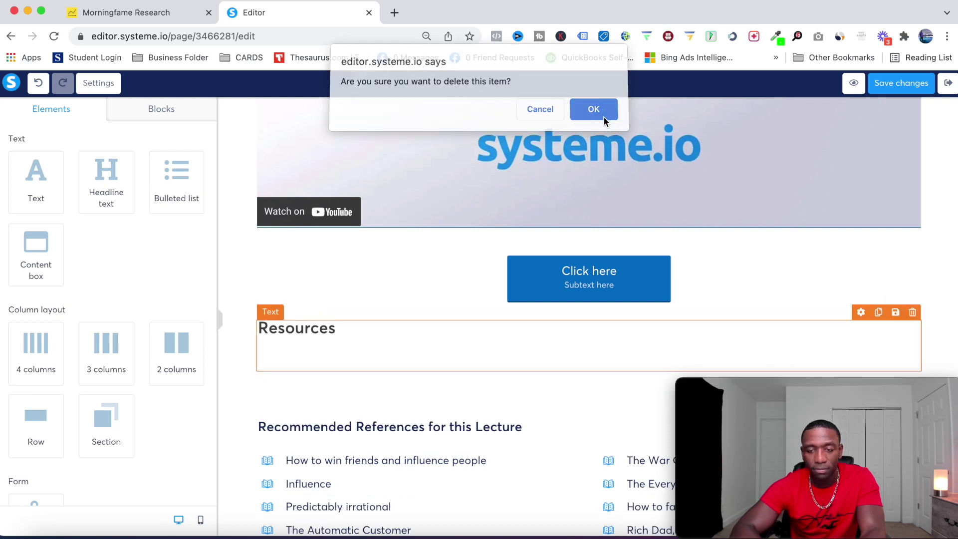
- List '- Summary' and '- Tools' on separate lines beneath Resources
click(346, 332)
key(Return)
key(Return)
text(- )
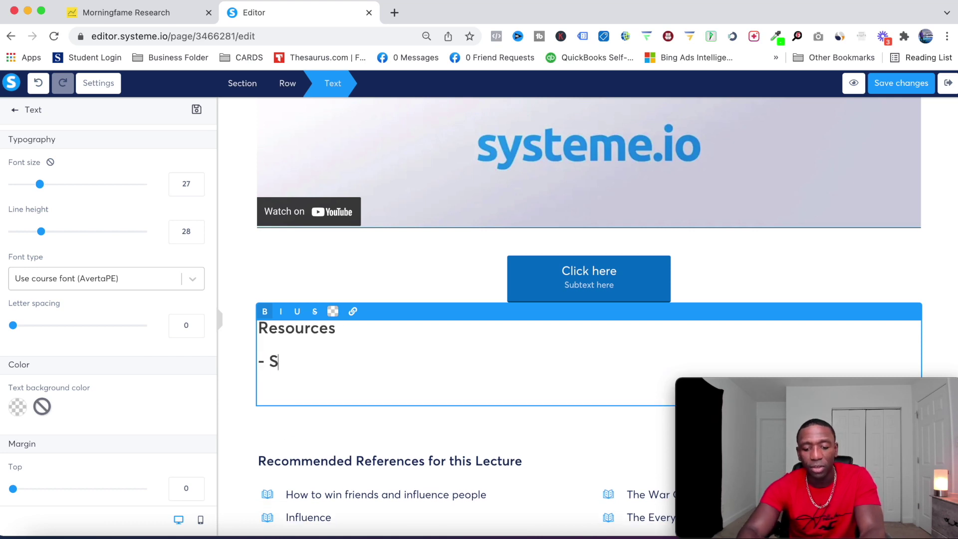
text(Summary)
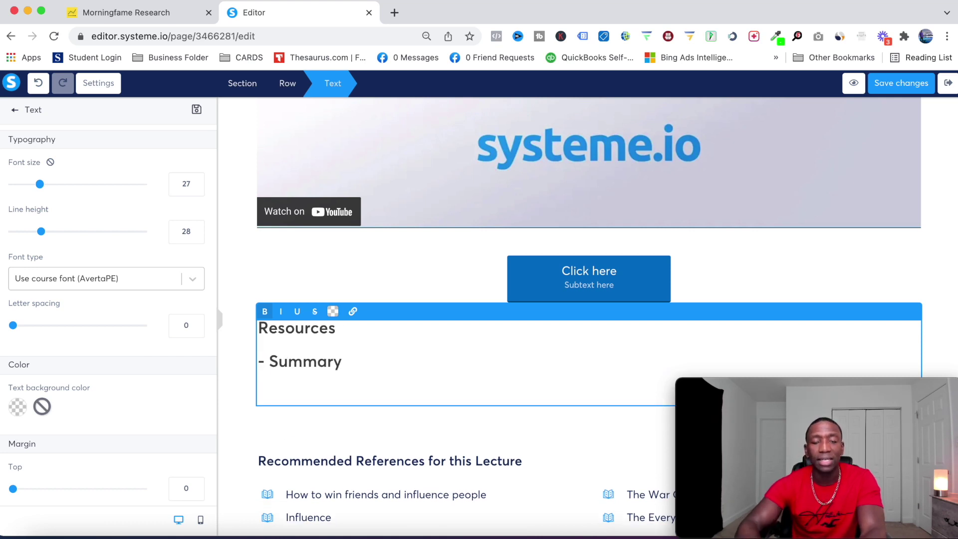
key(Return)
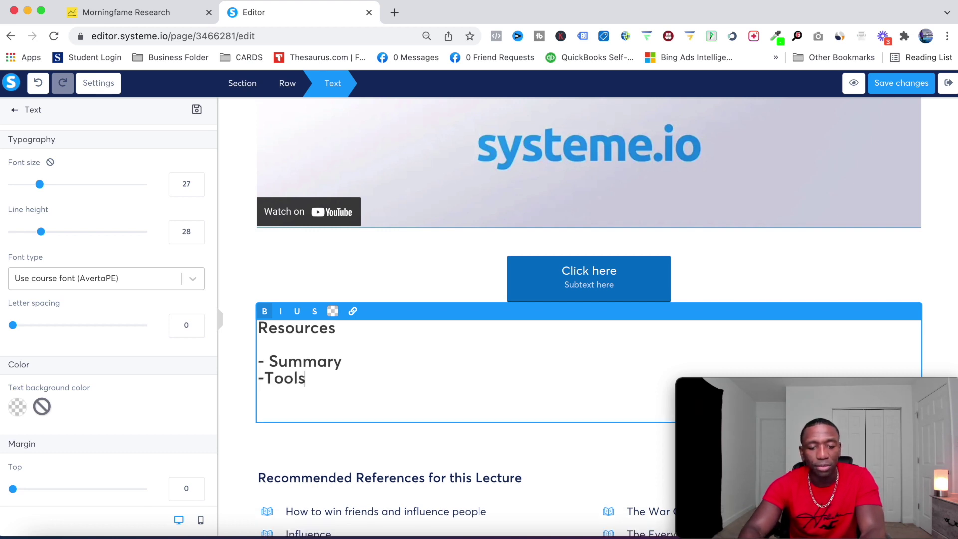
text(-)
key(BackSpace)
key(Return)
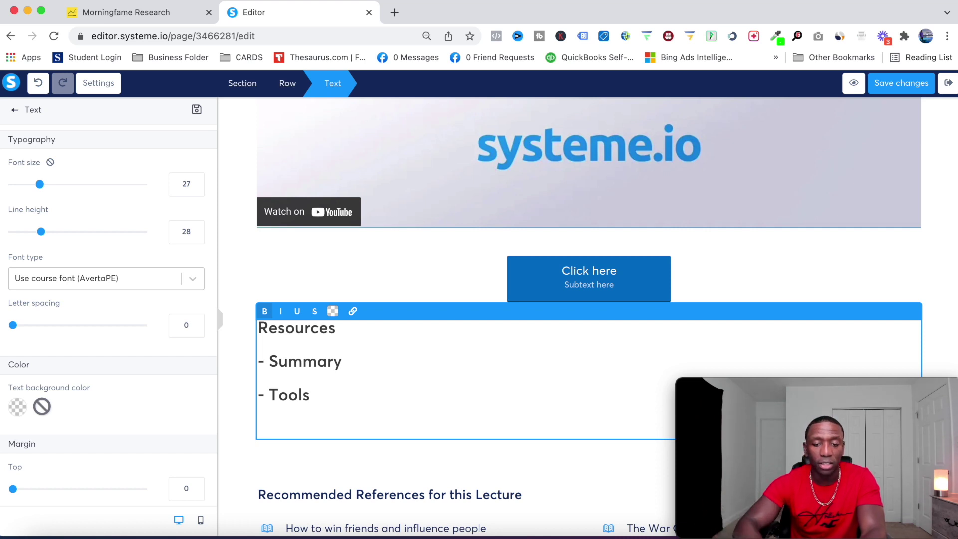
click(303, 268)
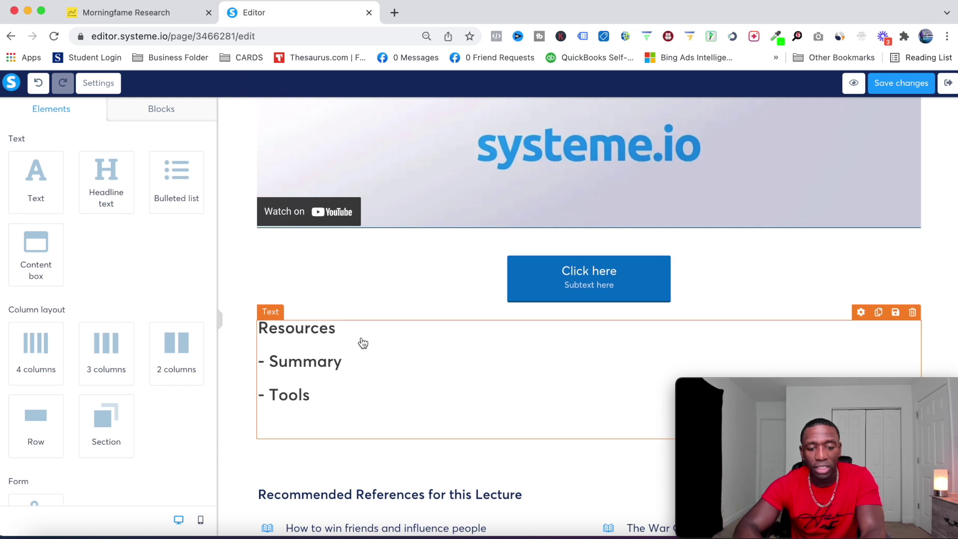
scroll(382, 414, down, 3)
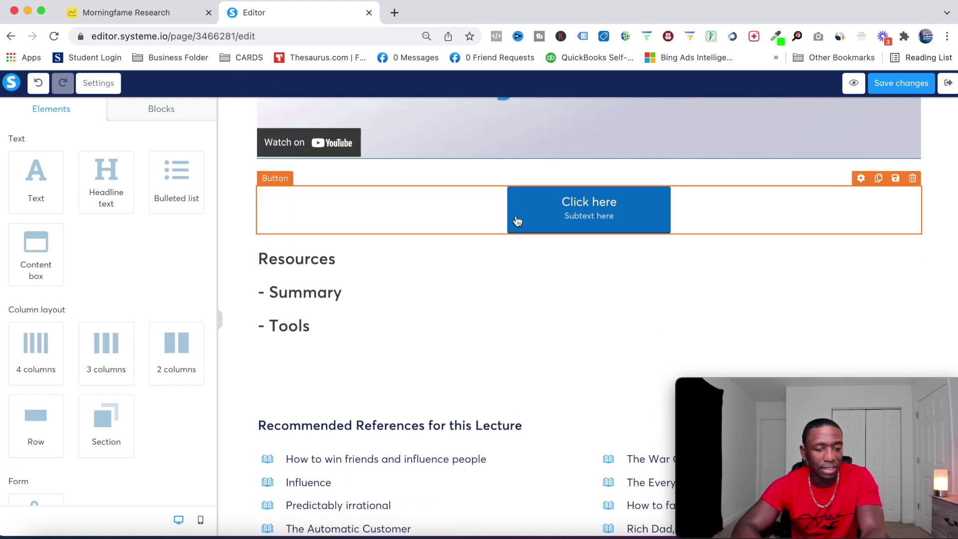
- Change the lecture button's label to 'Next Lesson' and clear its subtext
click(572, 205)
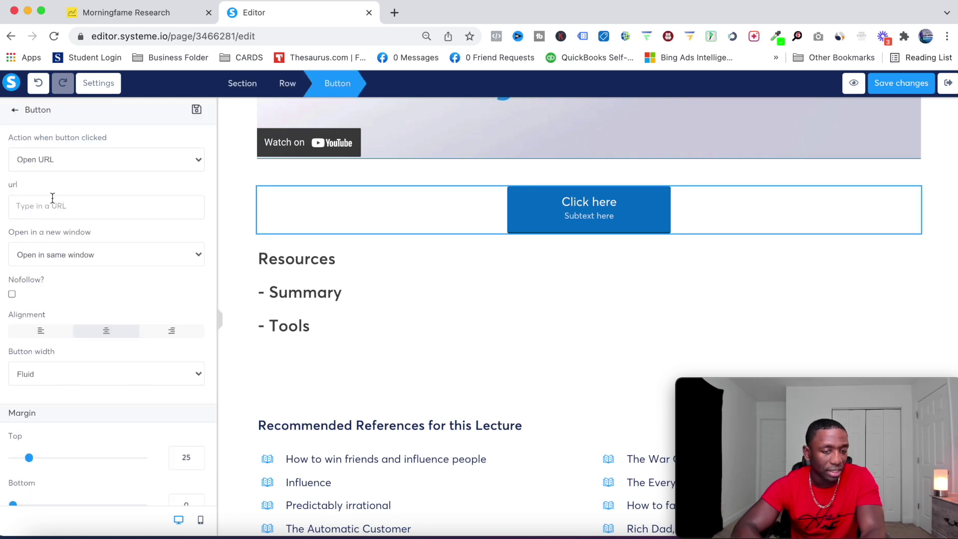
scroll(52, 198, down, 8)
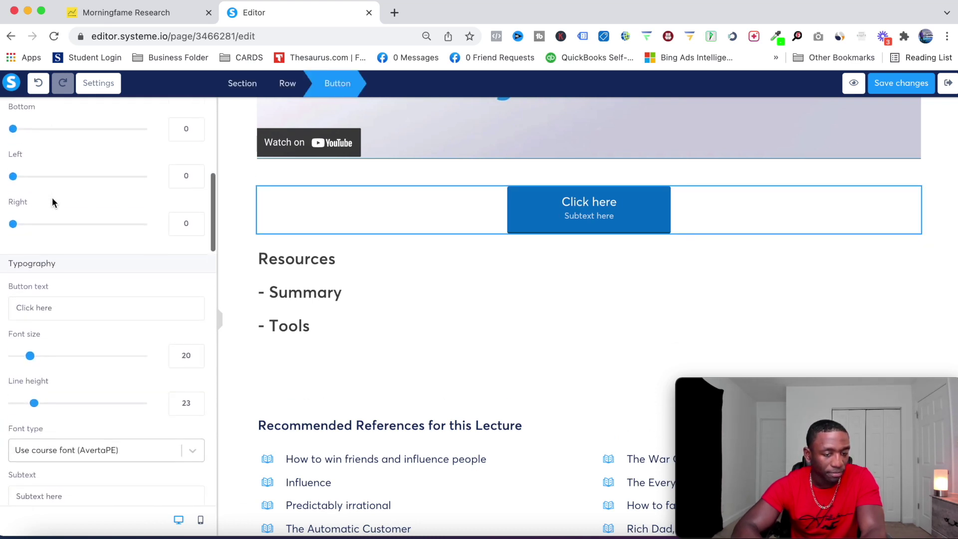
drag(52, 296, 16, 296)
text(Next Lesson)
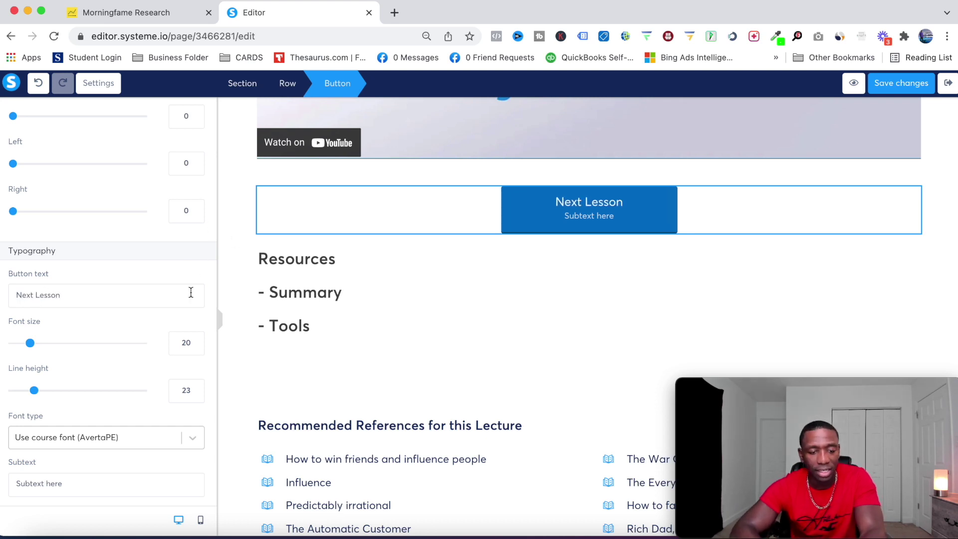
scroll(191, 292, down, 2)
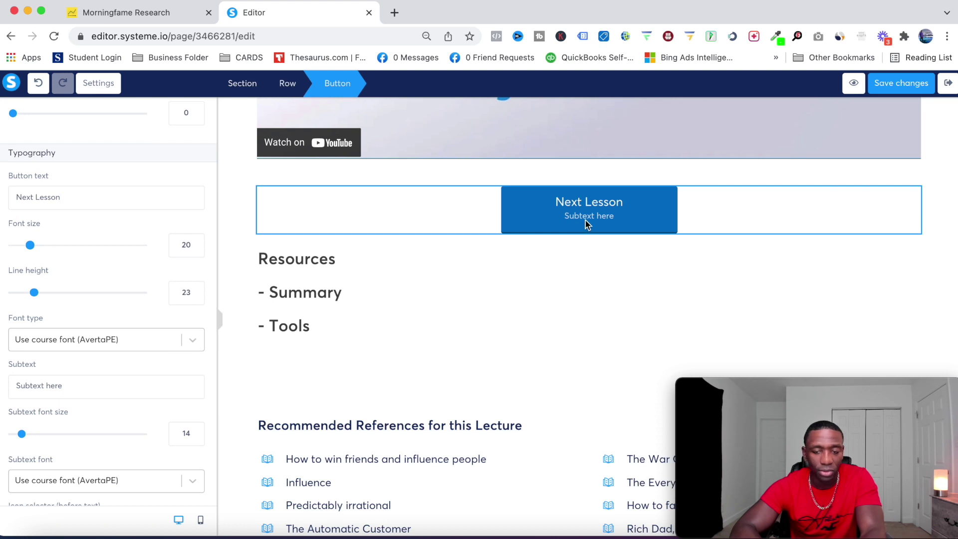
triple_click(38, 388)
key(BackSpace)
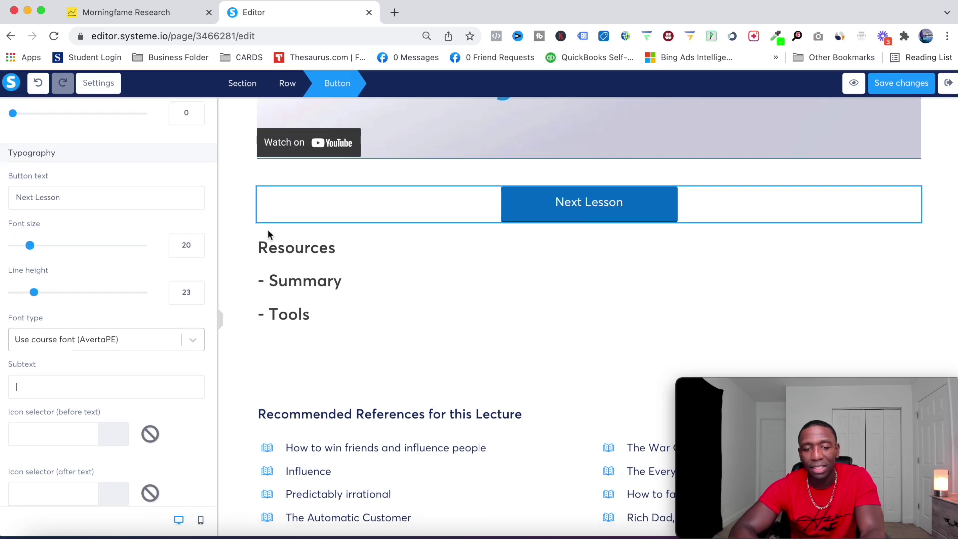
- Save the lecture page and open its live preview
click(257, 186)
scroll(259, 185, up, 3)
scroll(259, 185, up, 4)
scroll(259, 185, down, 8)
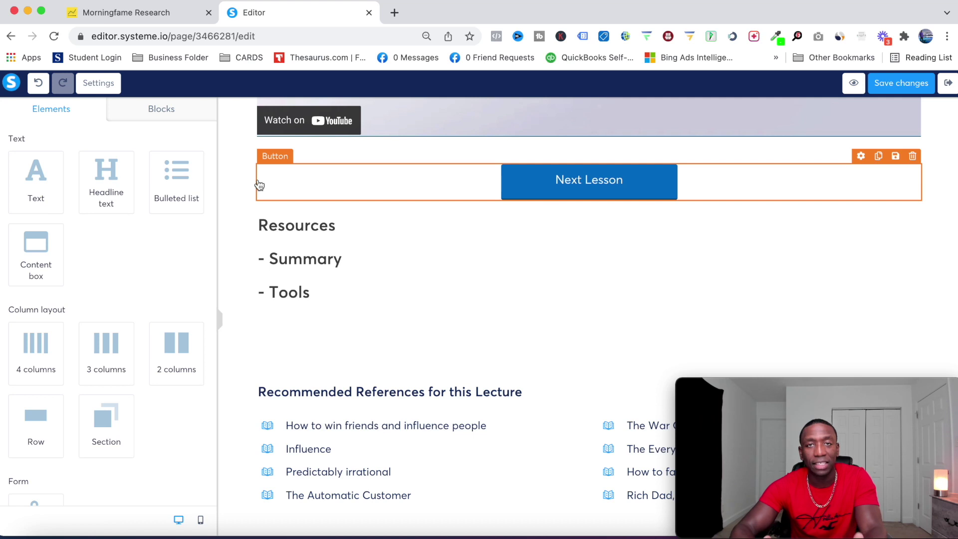
click(897, 89)
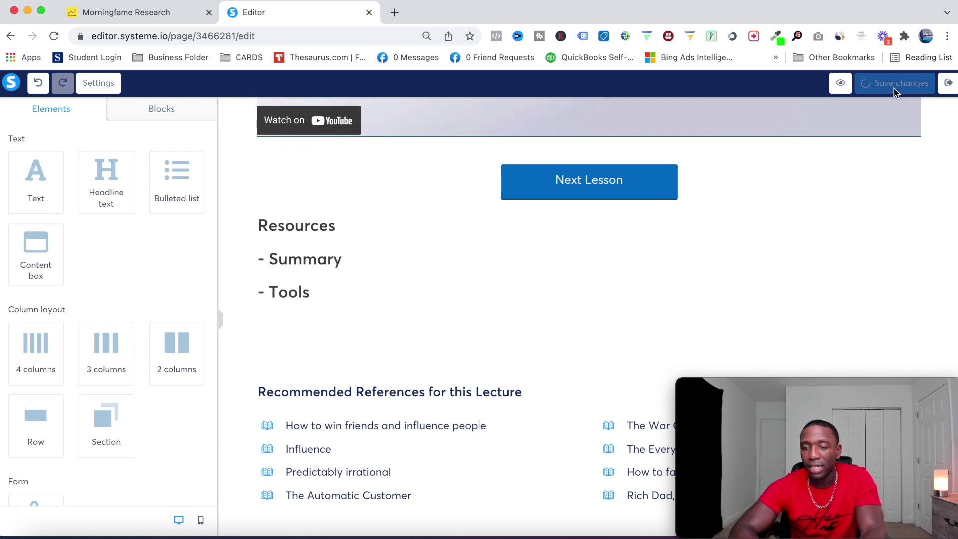
click(946, 86)
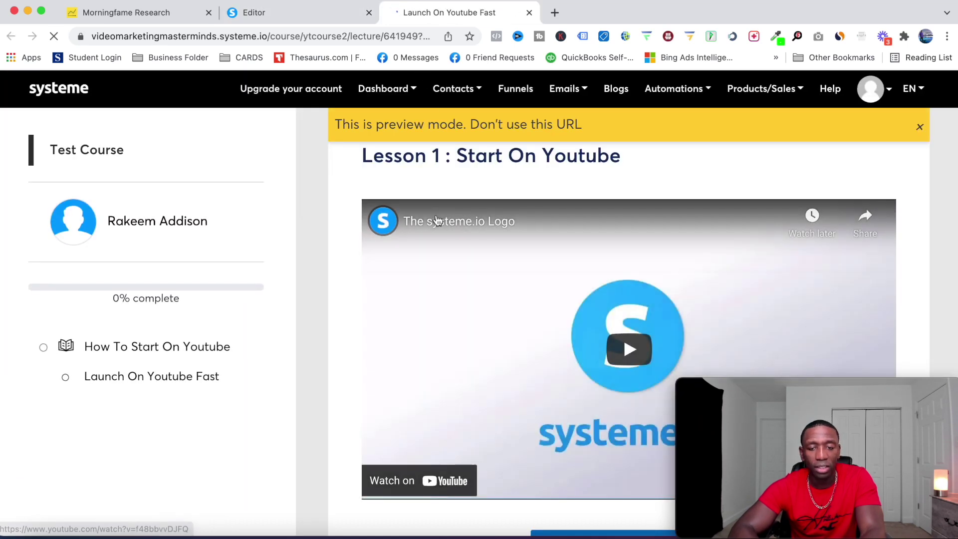
- Review the Launch On Youtube Fast preview, close it, and return to the Test Course curriculum
scroll(435, 218, down, 3)
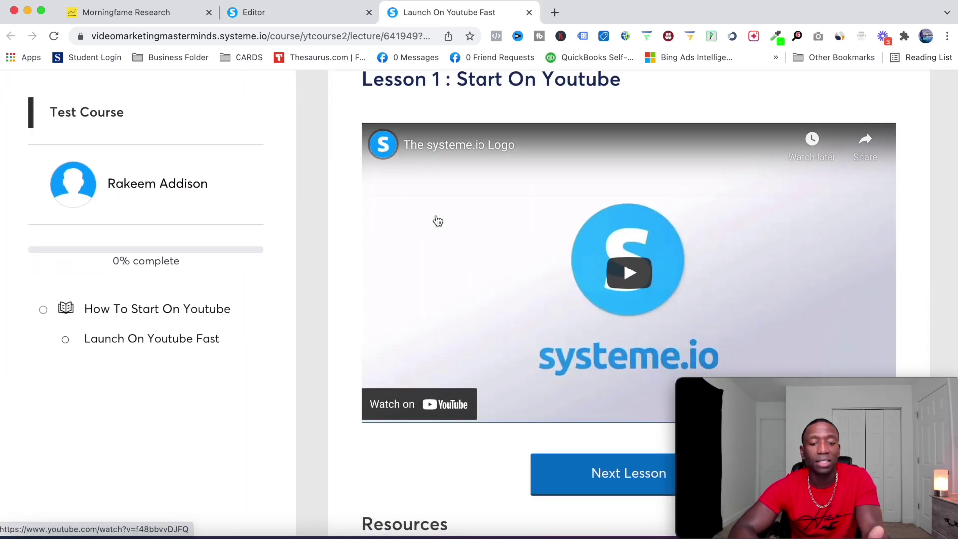
scroll(437, 221, down, 3)
scroll(437, 221, down, 10)
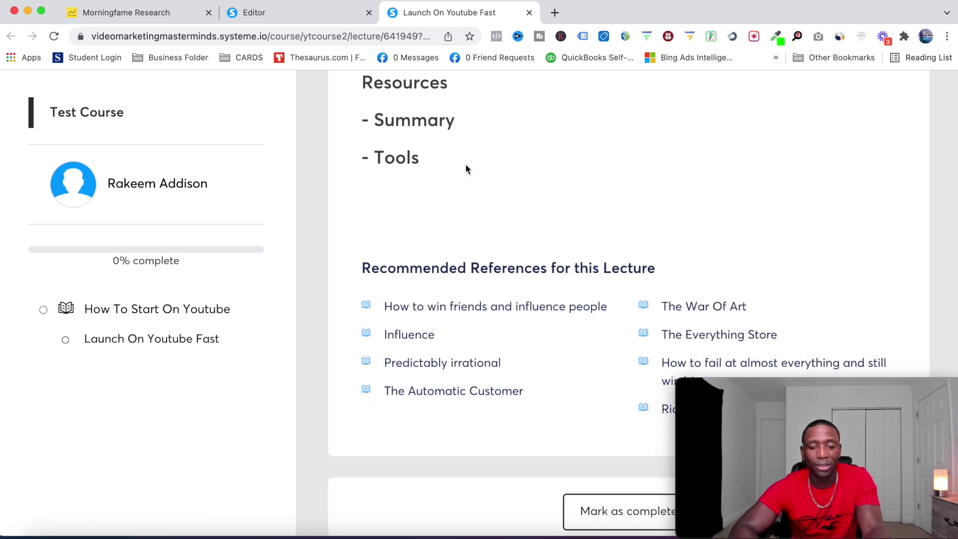
scroll(465, 169, down, 1)
scroll(465, 168, up, 5)
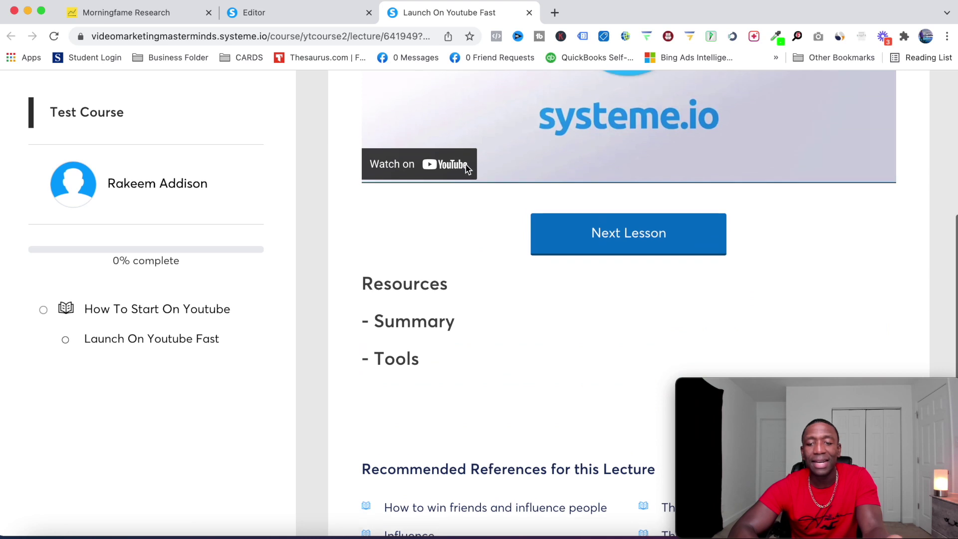
scroll(465, 169, up, 5)
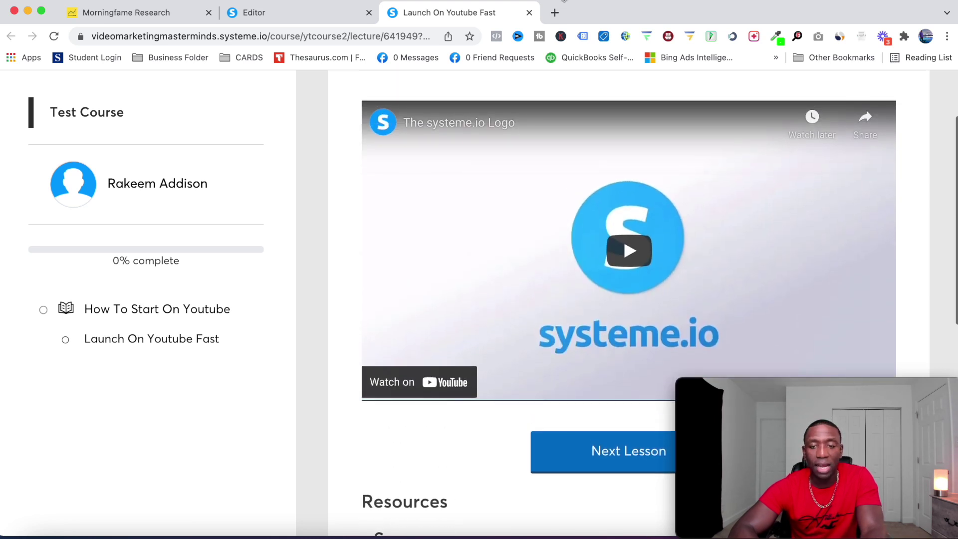
click(530, 13)
click(953, 92)
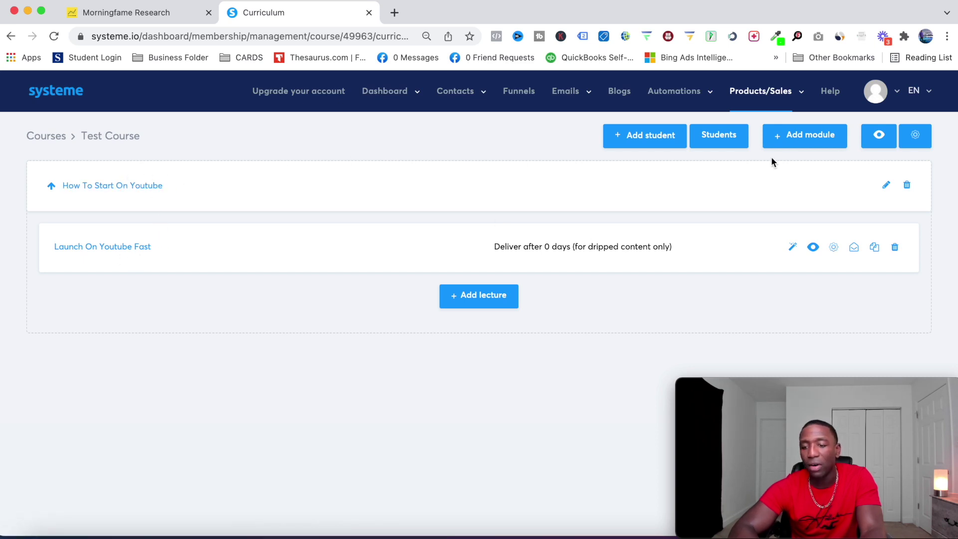
- Add the module 'Module 2 make money youtube' and start a new lecture under it
click(822, 136)
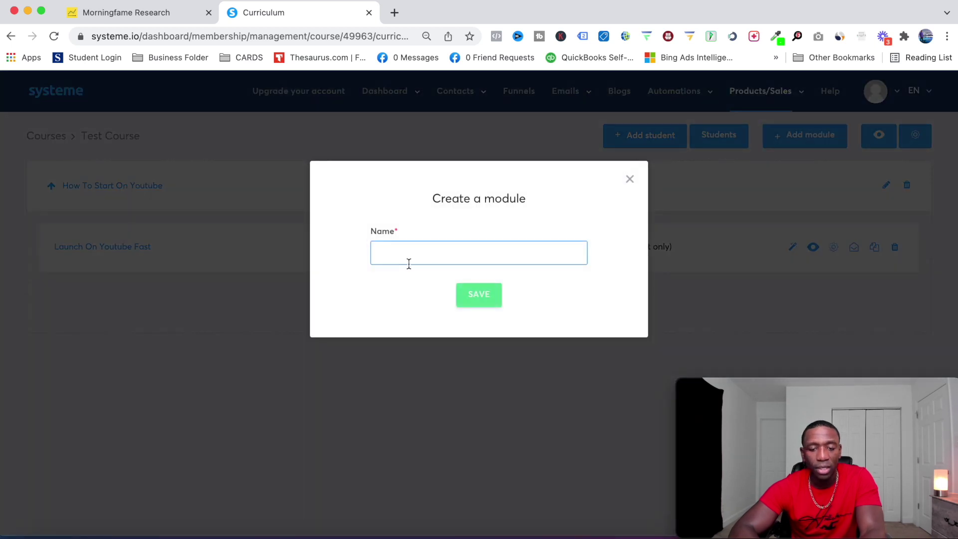
text(Module 2)
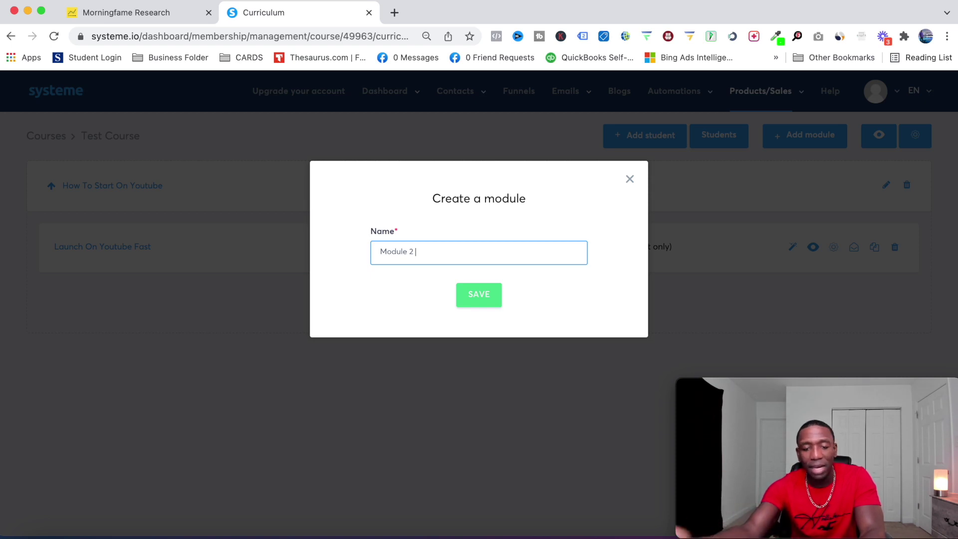
text(make mone y)
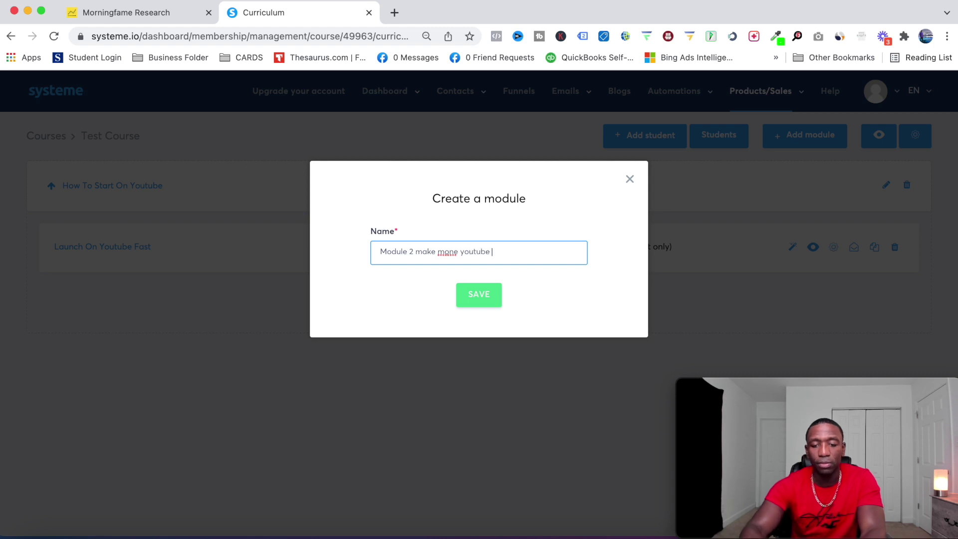
text(y)
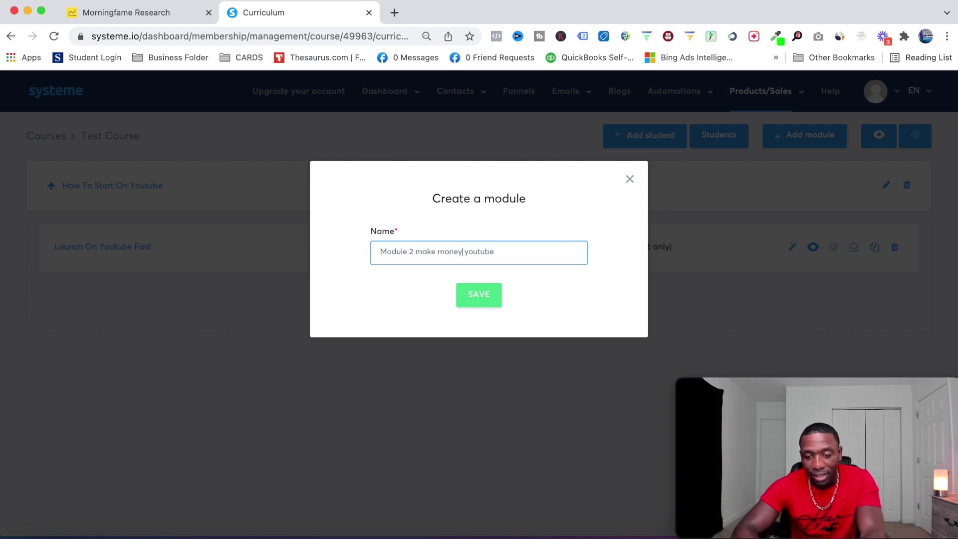
click(478, 294)
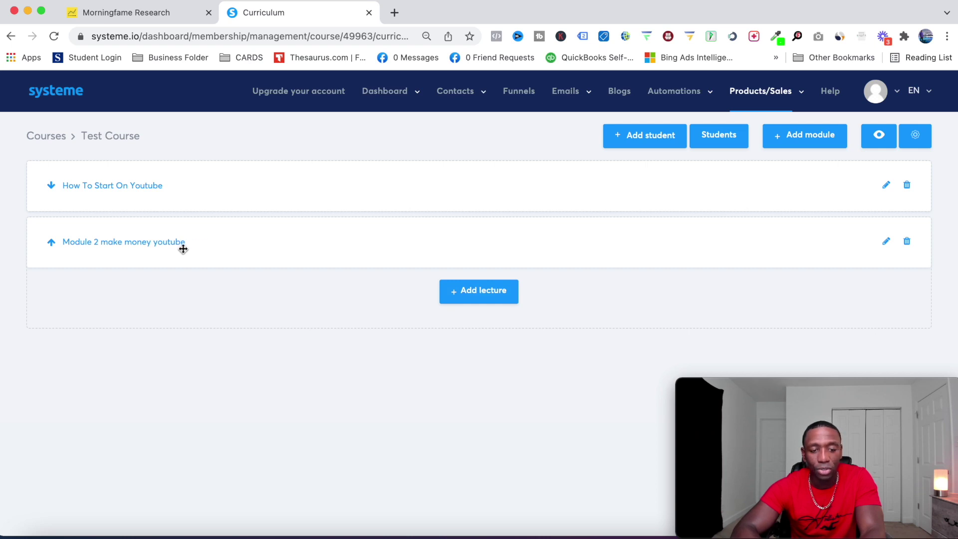
click(50, 188)
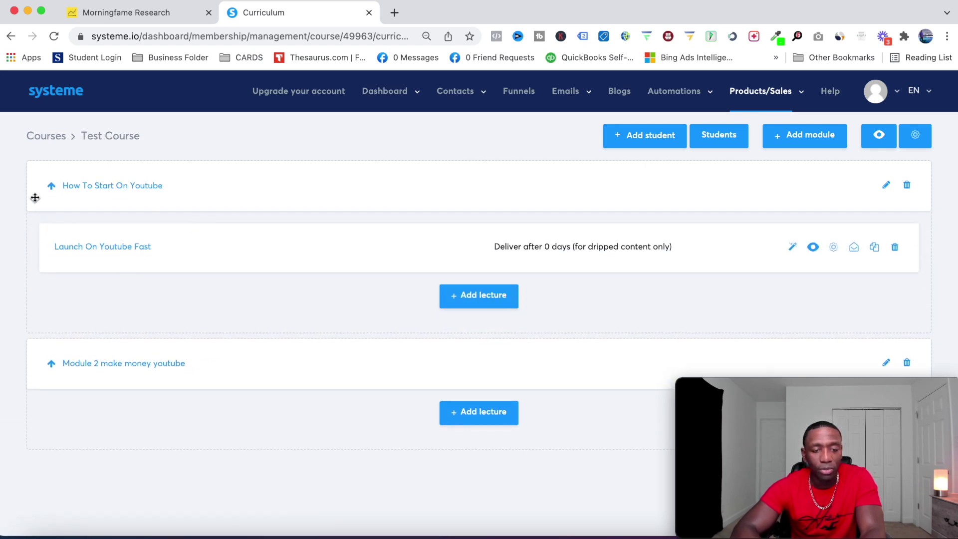
click(477, 413)
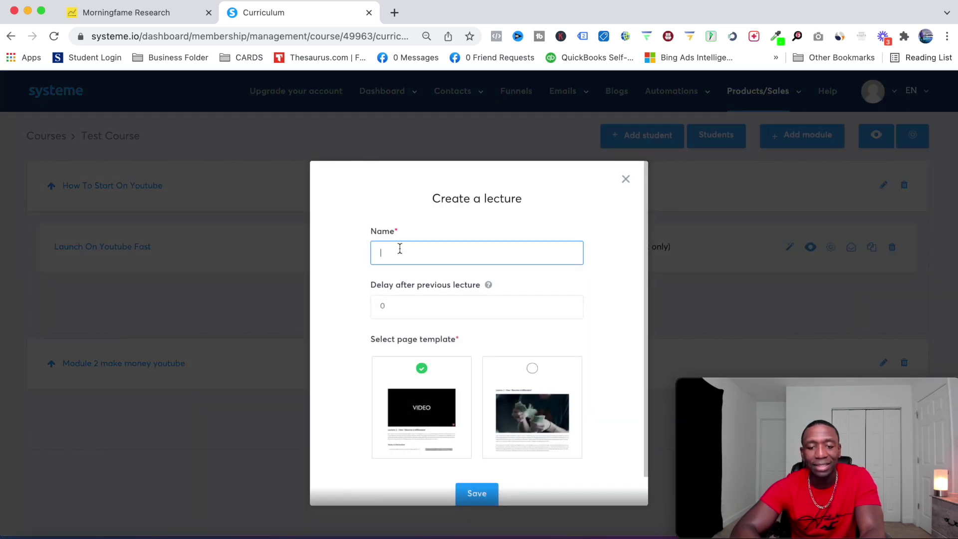
- Create the lecture 'Lesson 1' using the second, image-based page template
text(Le)
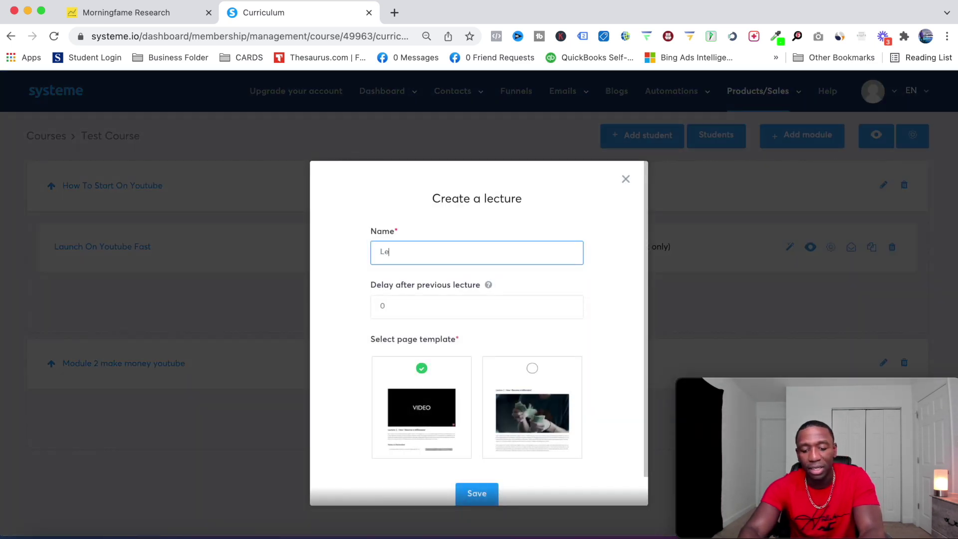
text(sson 1)
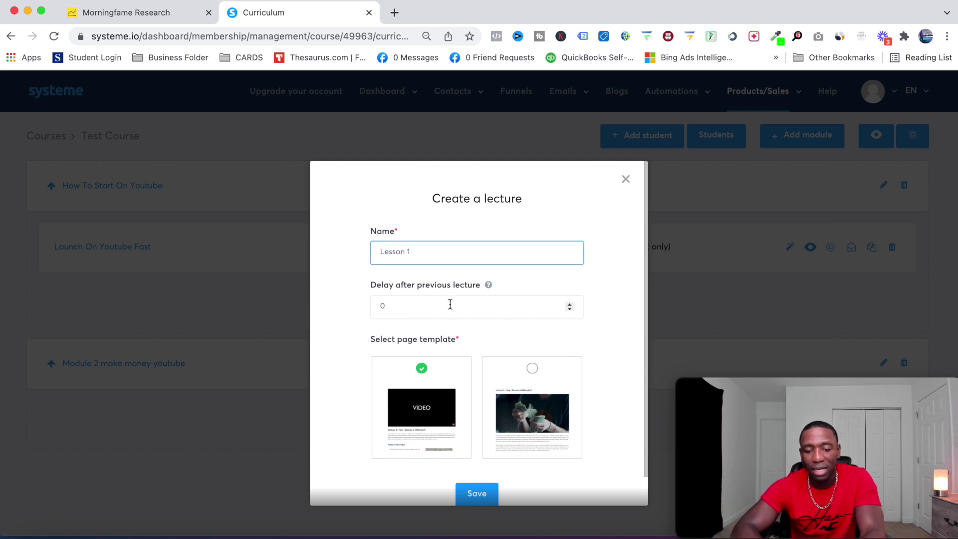
scroll(626, 298, down, 1)
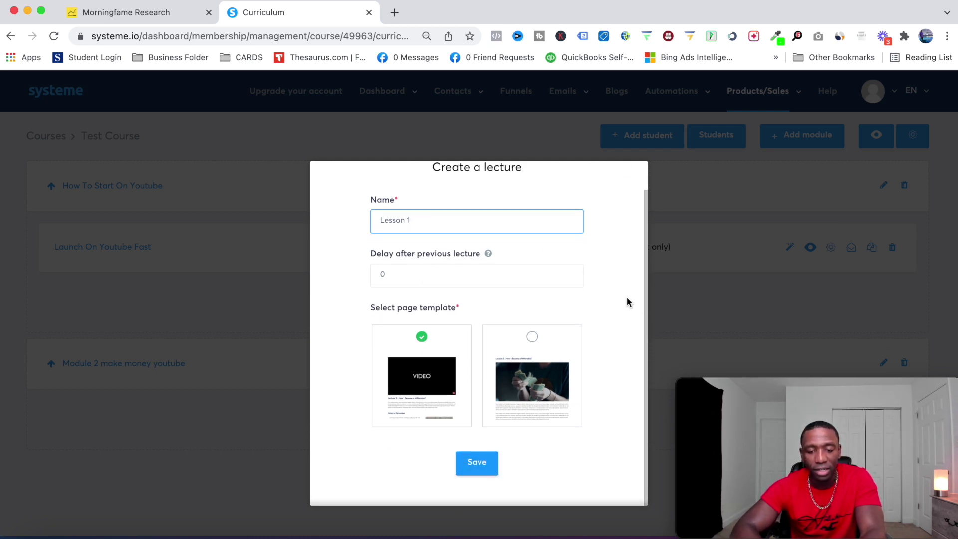
click(533, 339)
click(475, 466)
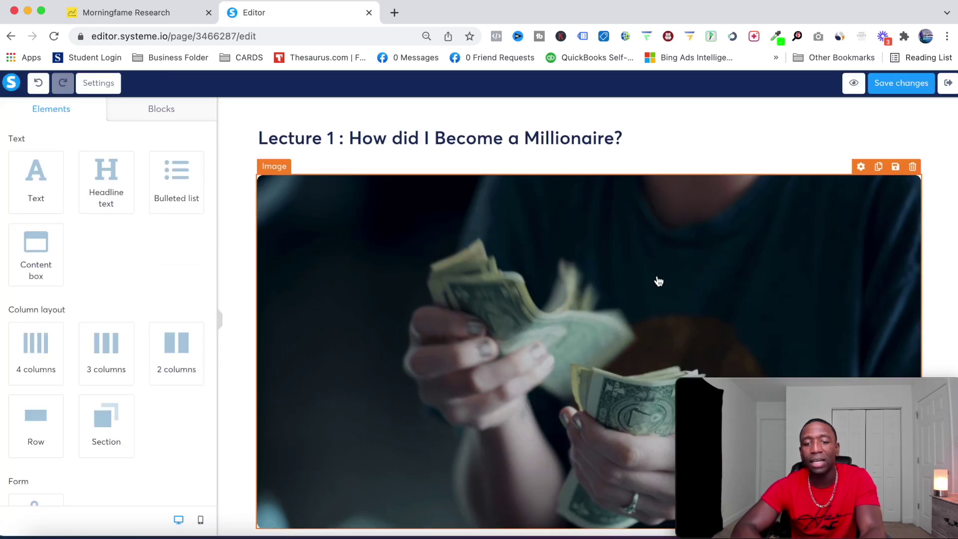
- Save the Lesson 1 page and exit the editor back to the curriculum
scroll(659, 281, down, 5)
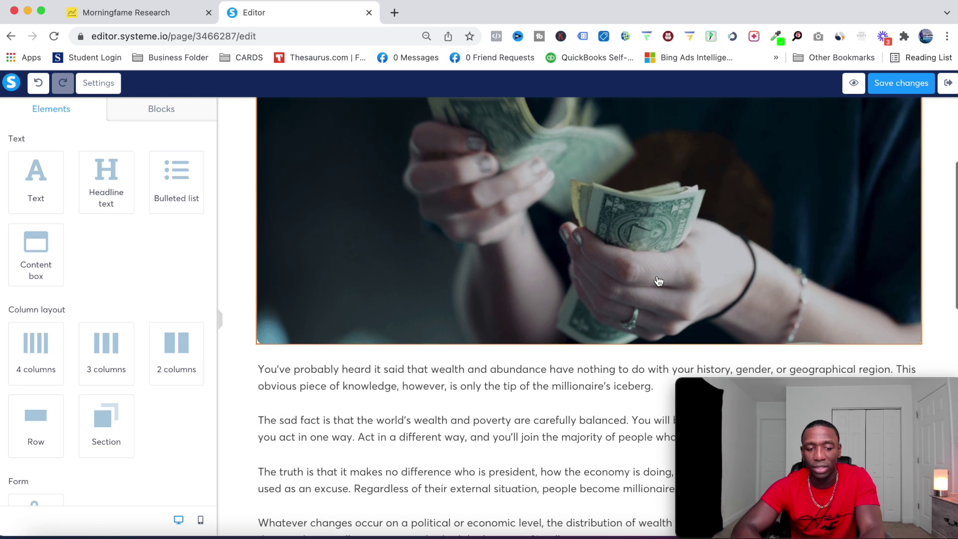
click(918, 86)
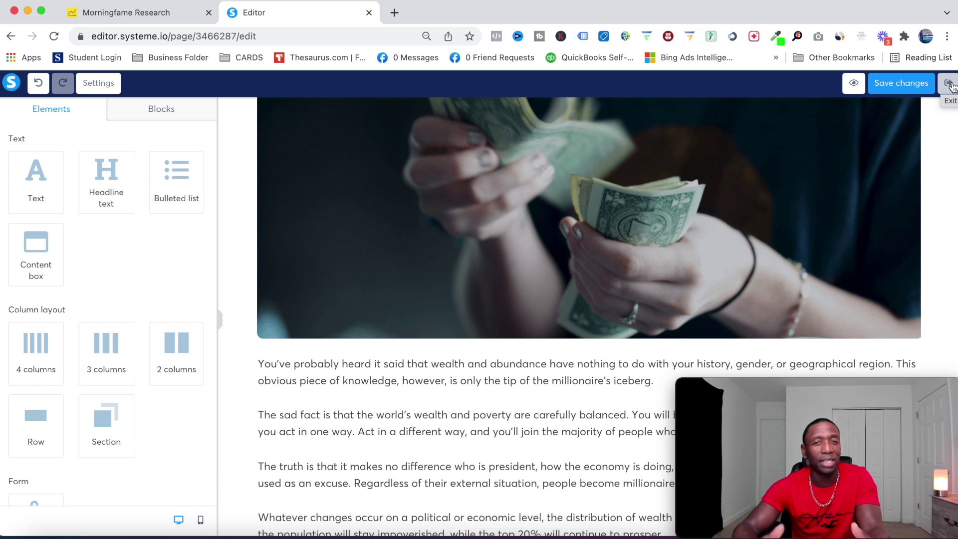
click(950, 85)
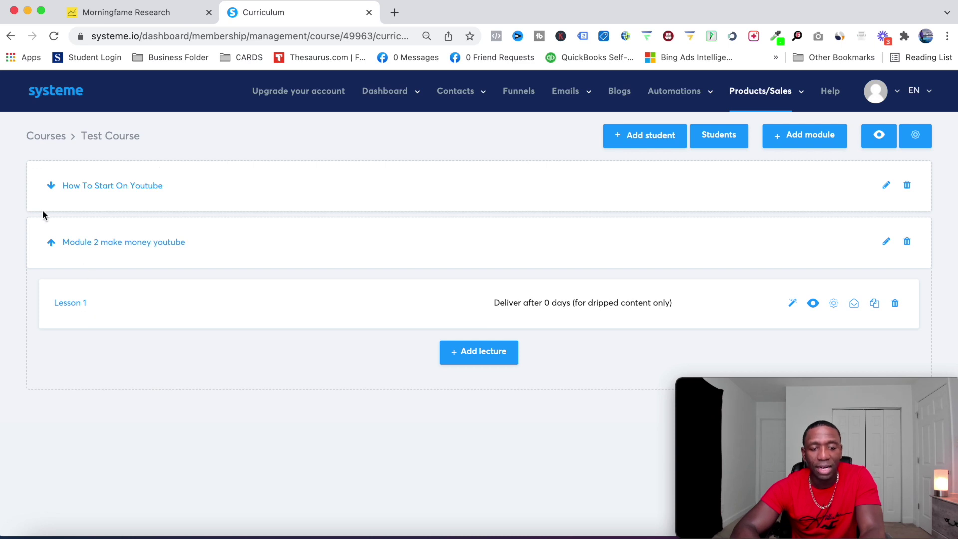
- Copy Launch On Youtube Fast within How To Start On Youtube, then launch the student preview
click(46, 192)
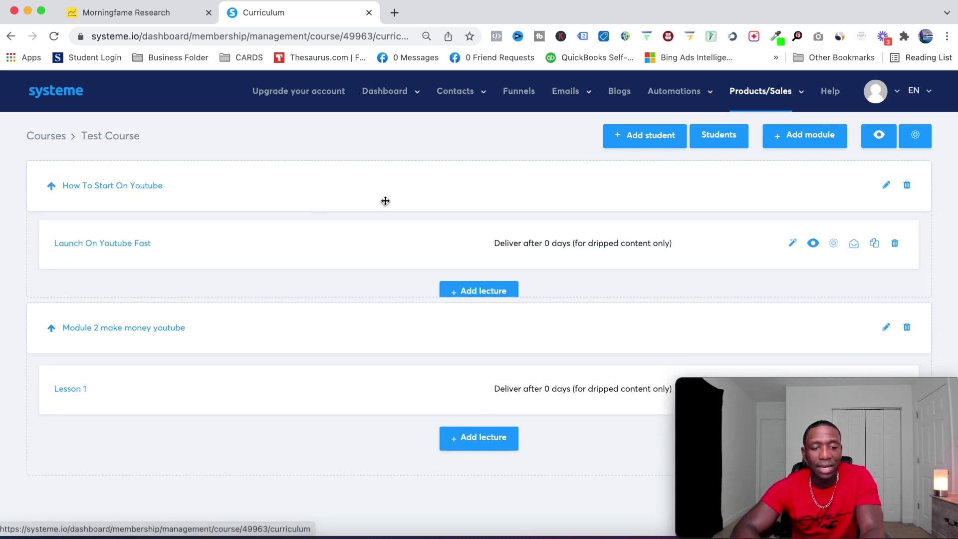
click(875, 247)
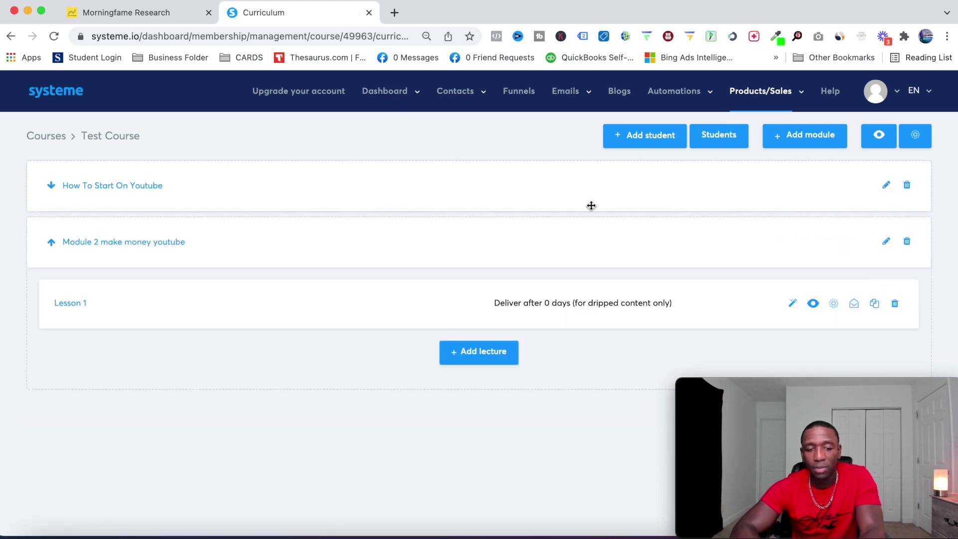
click(52, 196)
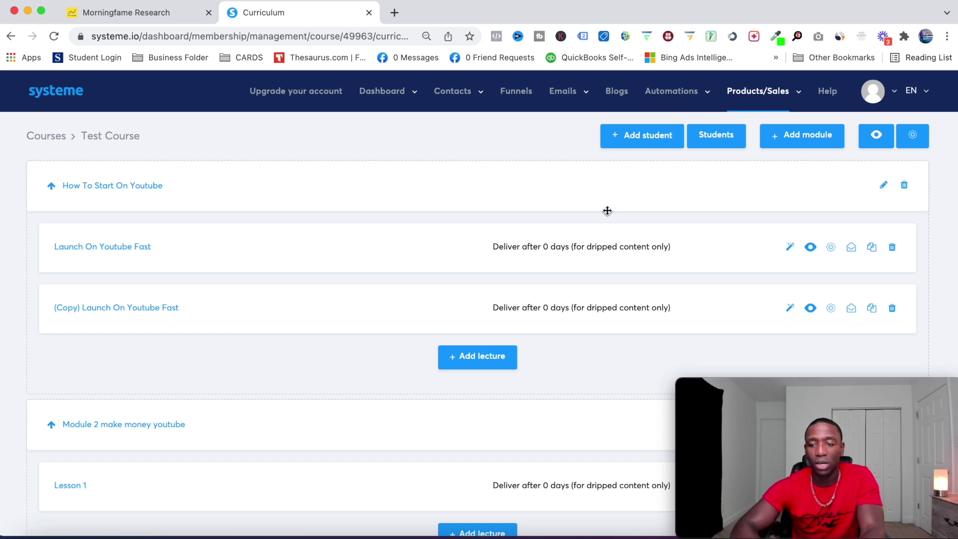
click(877, 134)
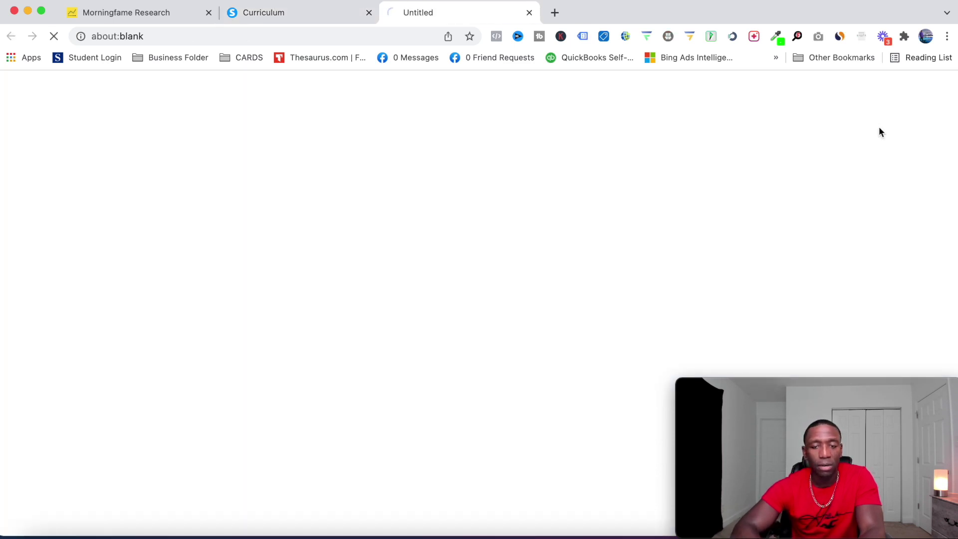
- Toggle How To Start On Youtube, expand Module 2 to confirm Lesson 1, then close the preview
scroll(81, 353, down, 3)
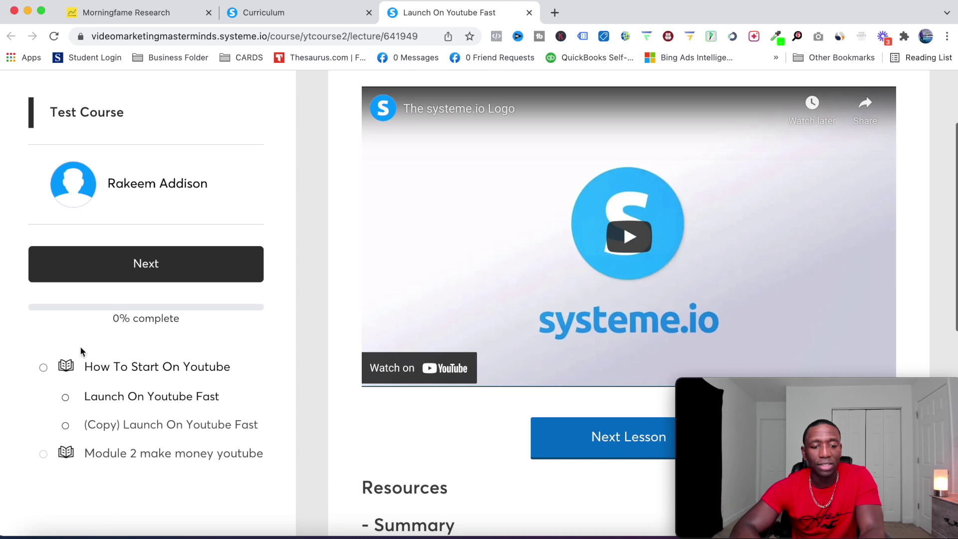
click(44, 370)
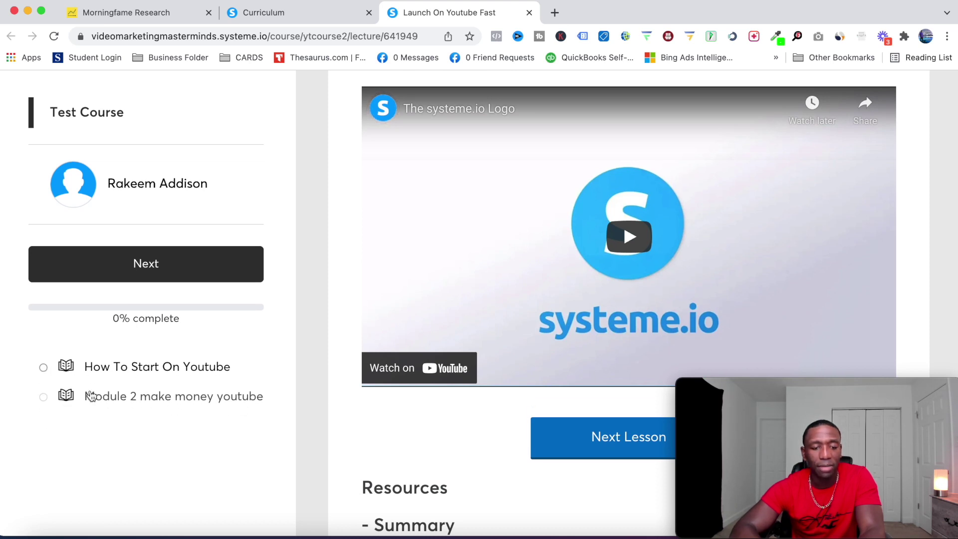
click(44, 370)
click(49, 460)
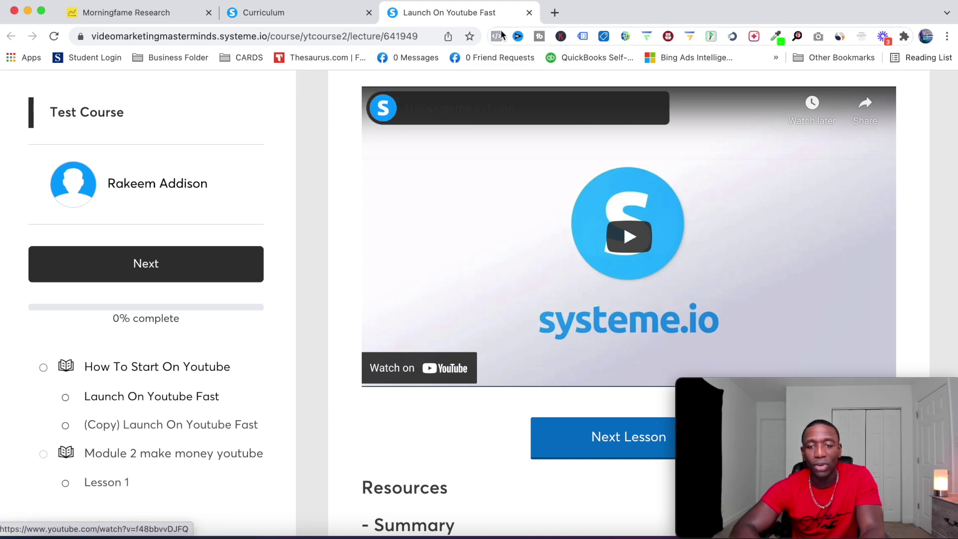
click(530, 12)
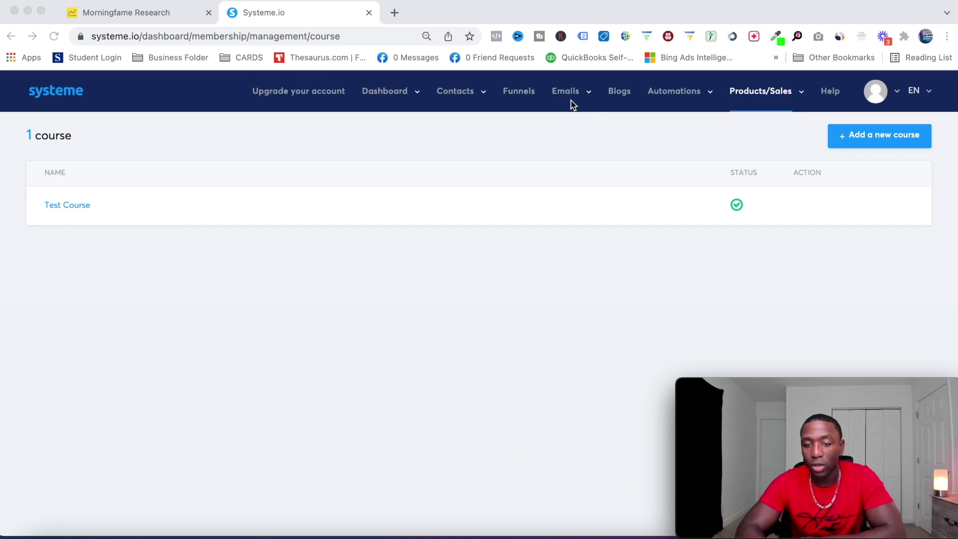
- Create a Sell-type funnel named 'Test' from the Funnels page
click(517, 95)
mouse_move(544, 132)
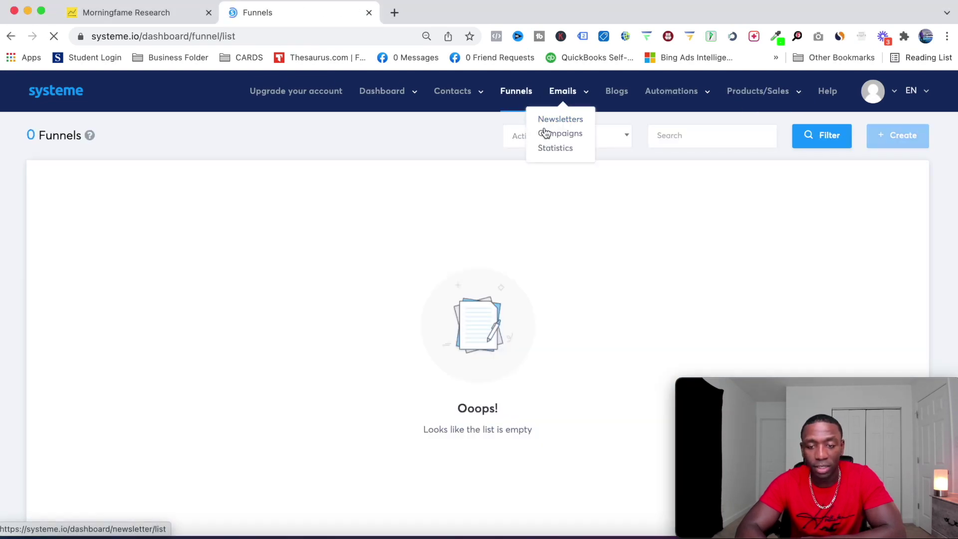
click(900, 140)
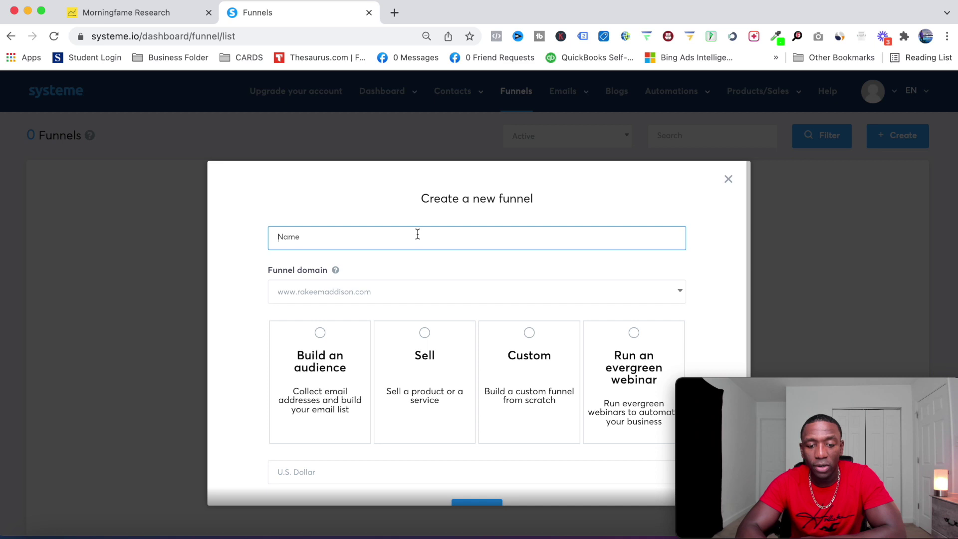
click(379, 237)
click(301, 268)
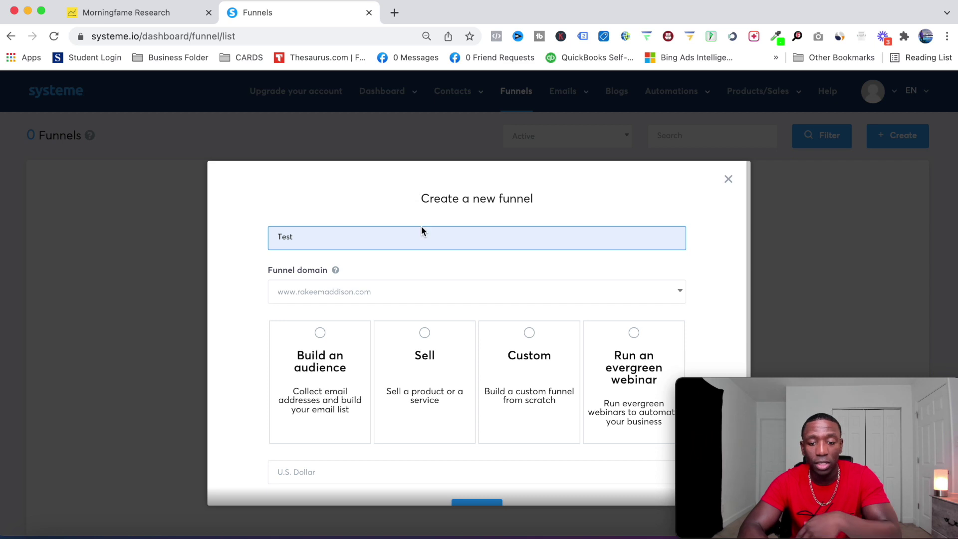
click(425, 333)
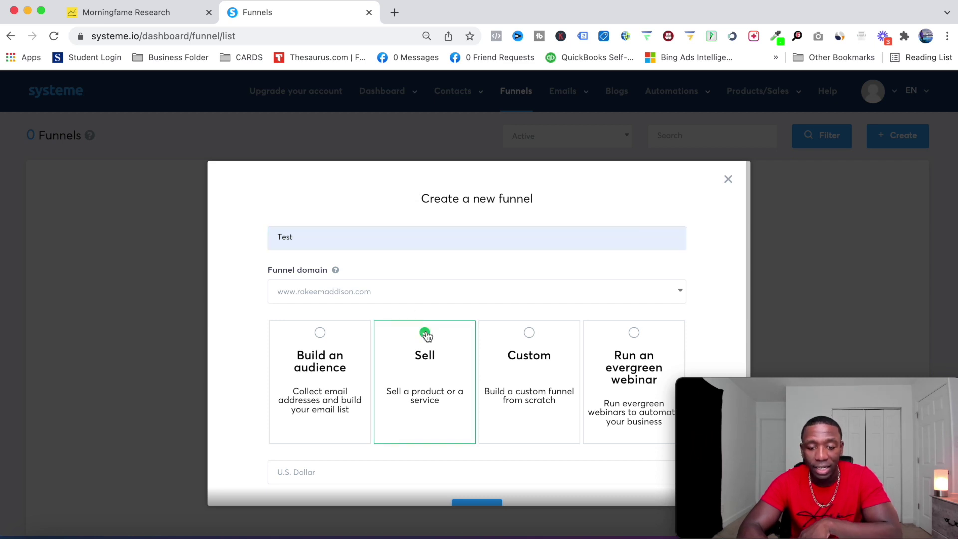
scroll(474, 377, down, 2)
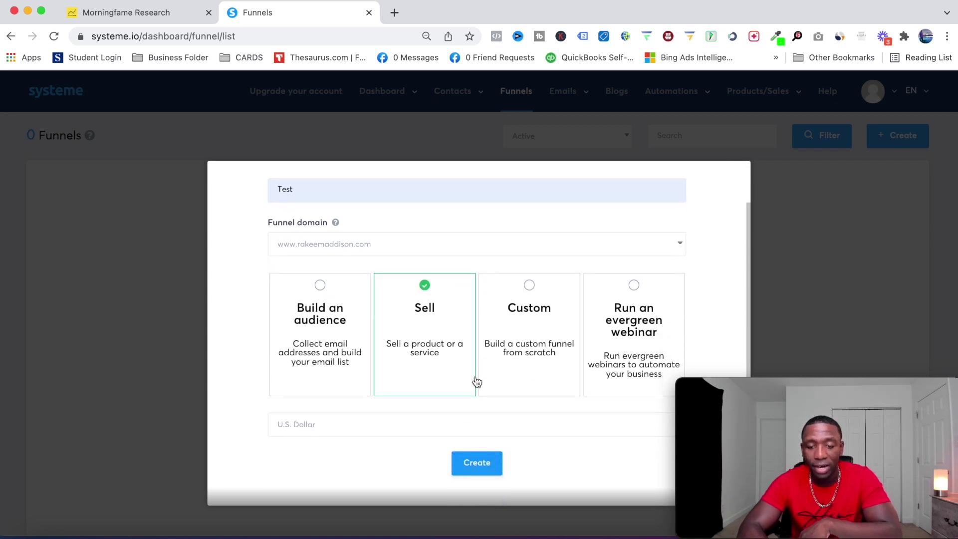
click(472, 466)
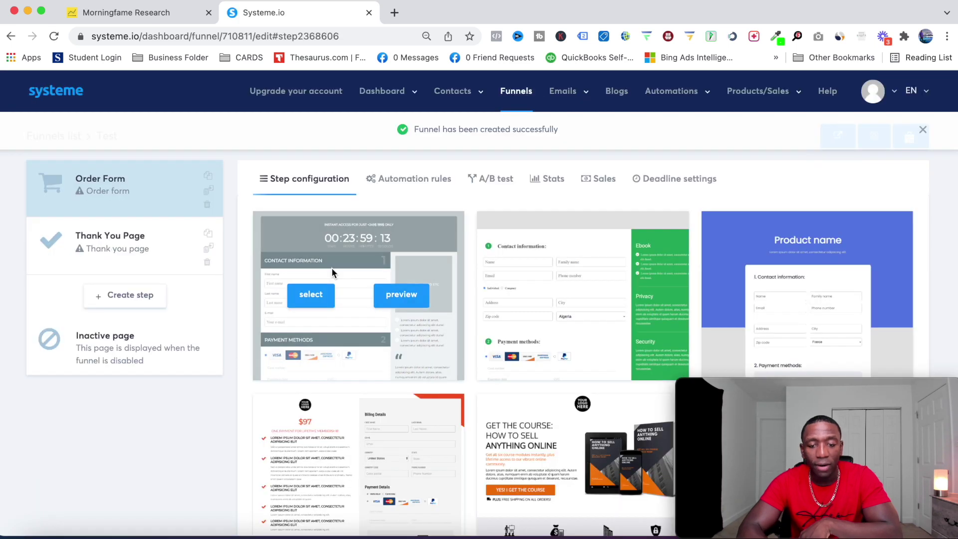
- Add a Sales page step named 'Test' to the funnel
click(107, 298)
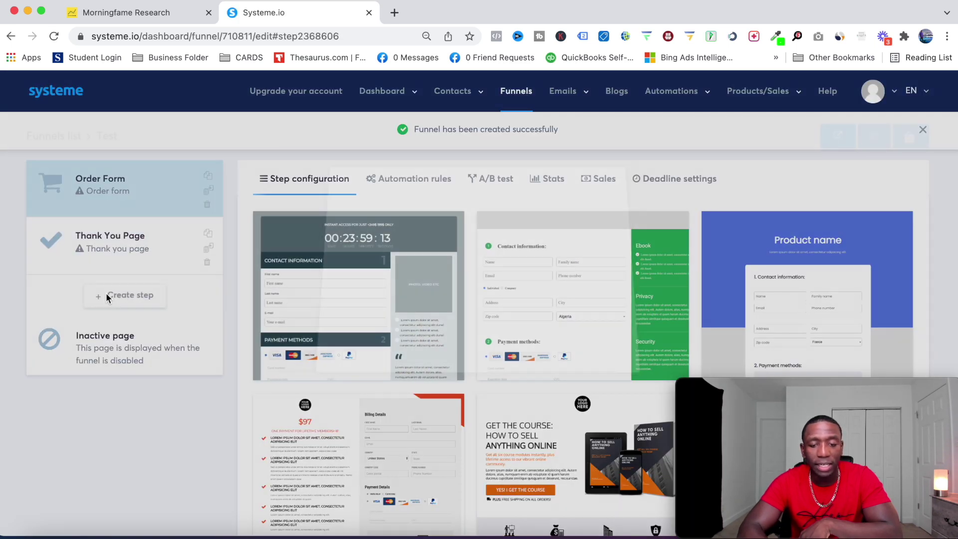
click(399, 255)
click(389, 277)
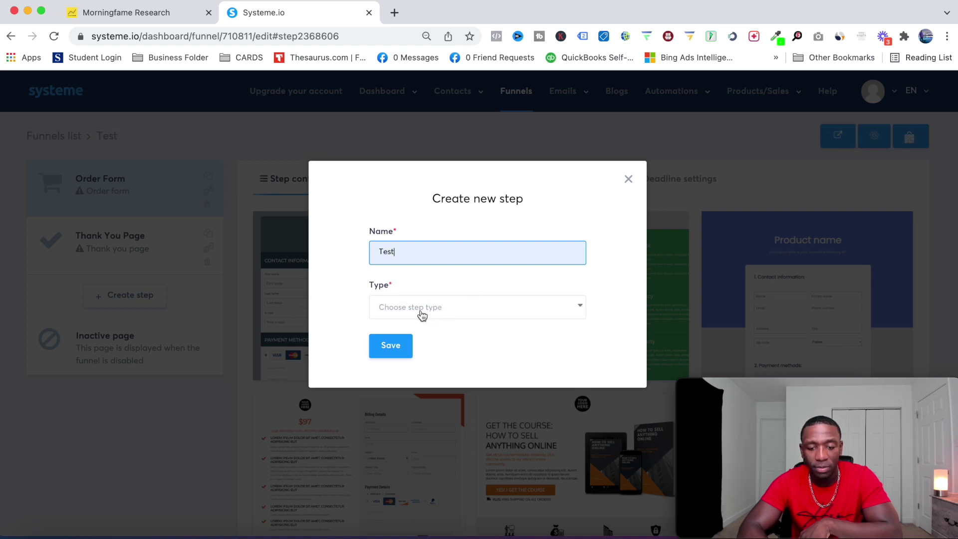
click(444, 309)
scroll(440, 310, down, 5)
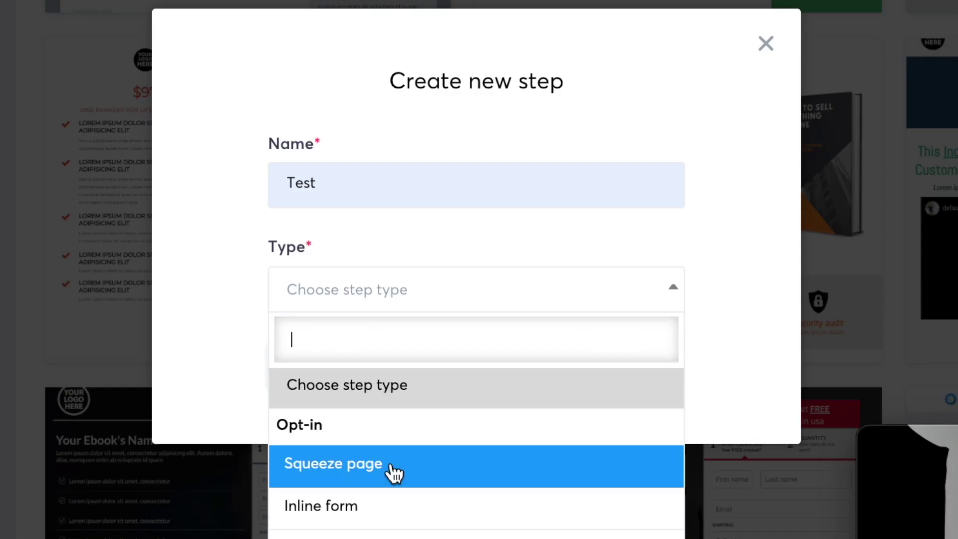
scroll(435, 402, down, 3)
click(353, 447)
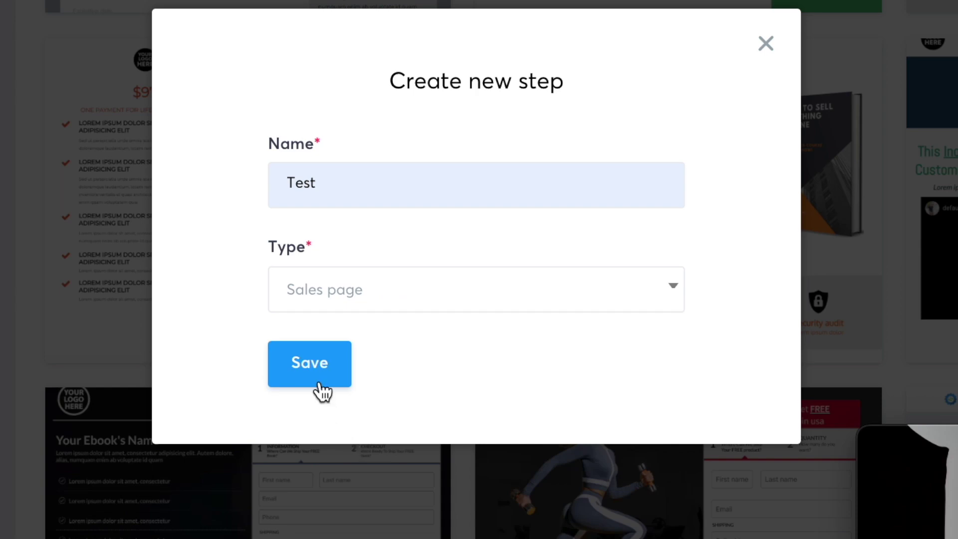
click(312, 369)
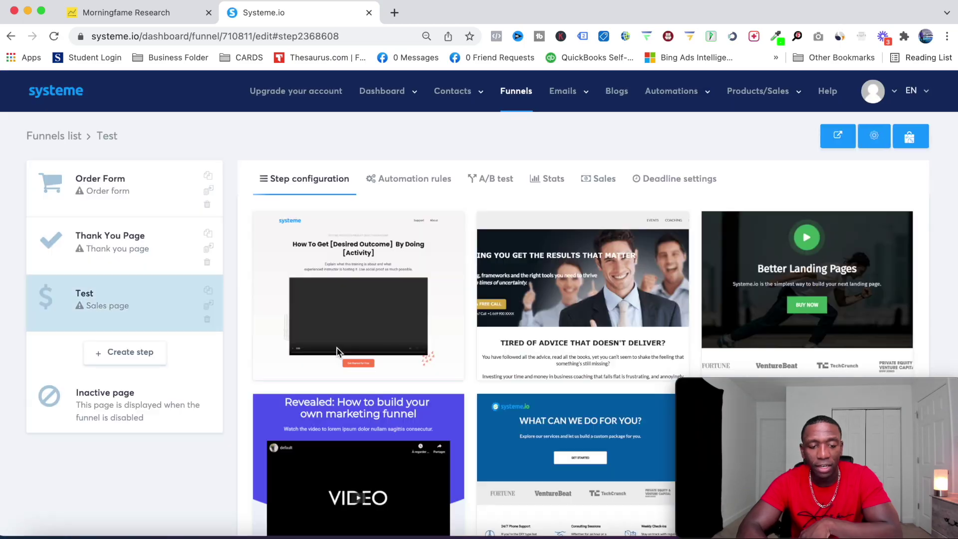
- Move the Test sales page to the funnel's start, apply the Revealed template, and edit it
drag(70, 297, 71, 178)
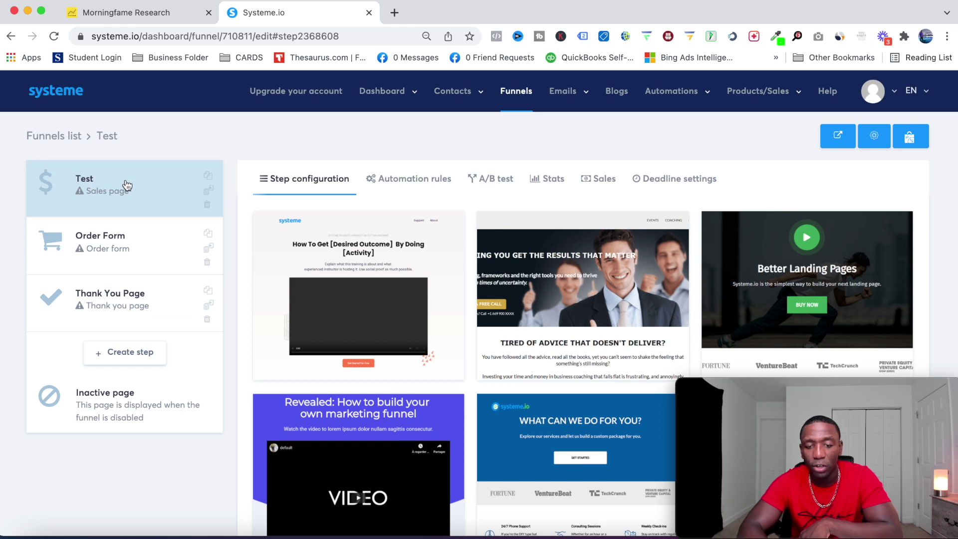
scroll(472, 245, down, 8)
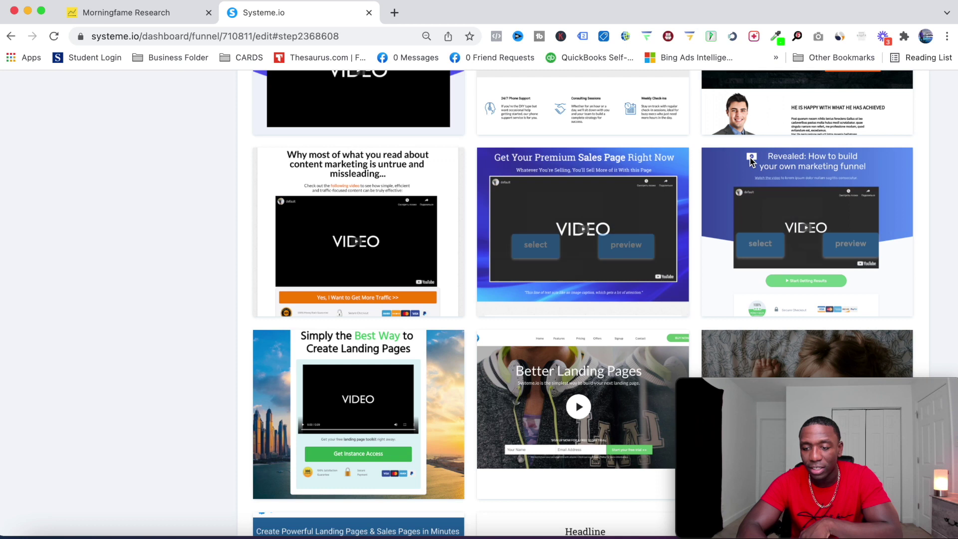
click(758, 244)
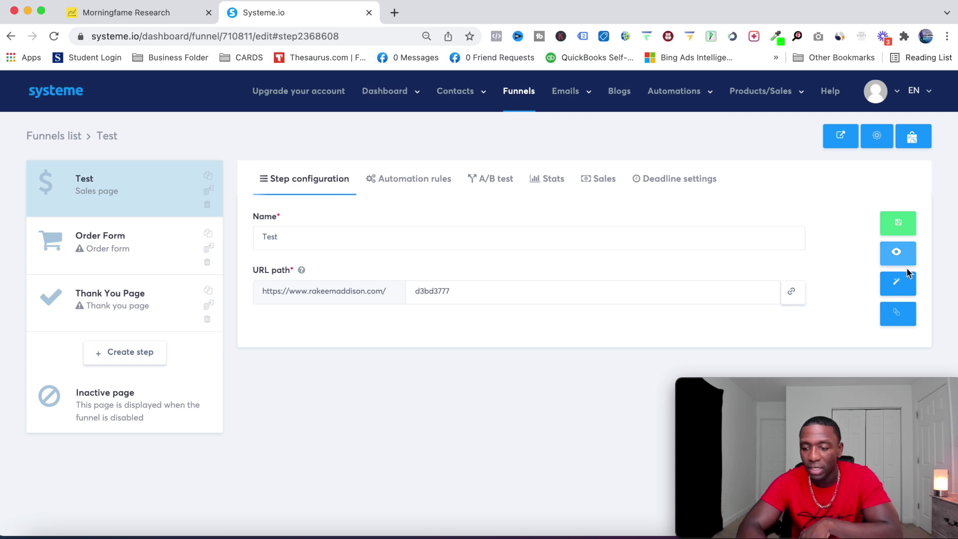
click(898, 284)
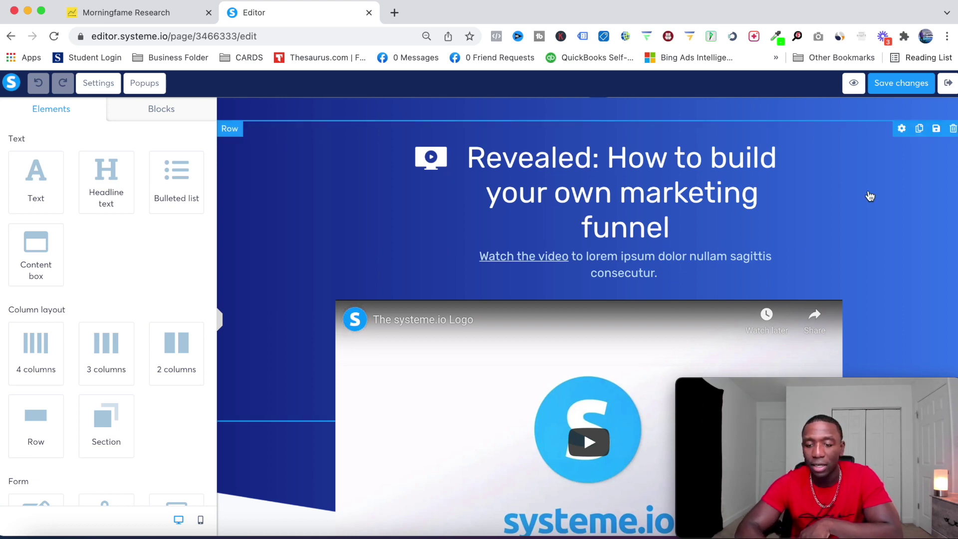
- Switch the sales page video's source to an uploaded file, then back to YouTube
scroll(870, 196, down, 4)
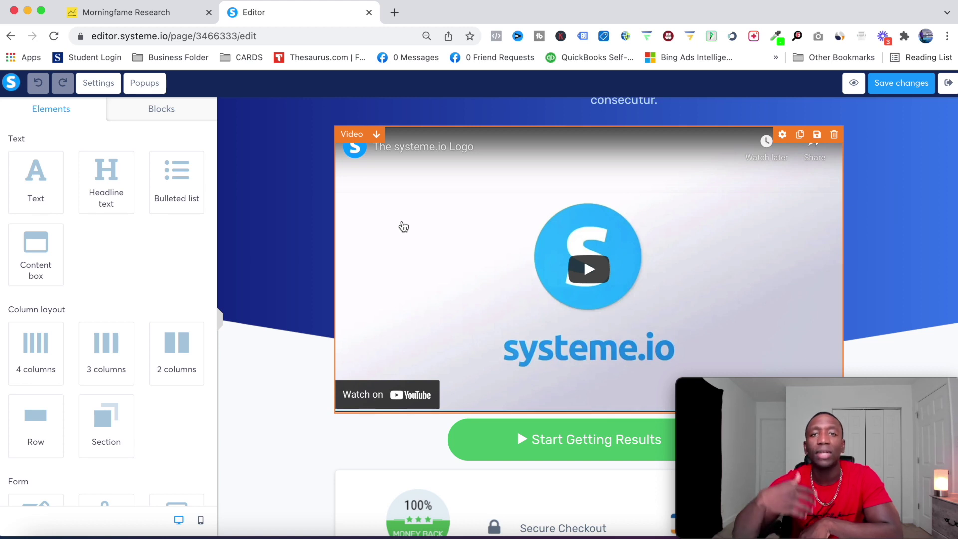
click(503, 210)
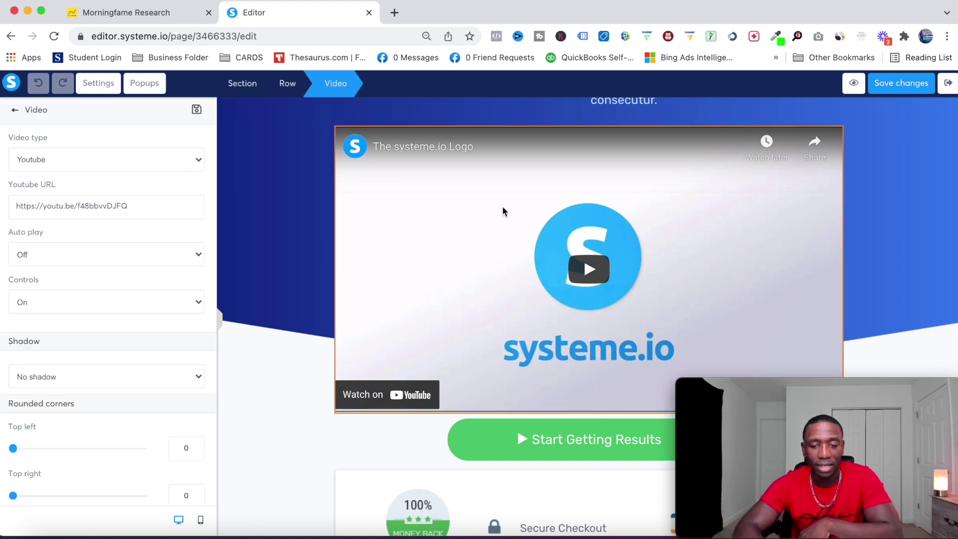
click(79, 167)
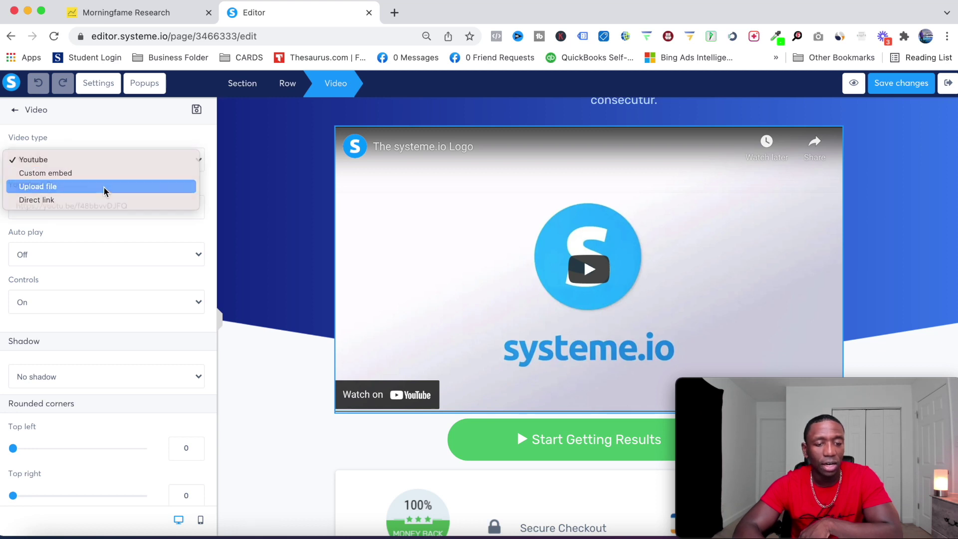
click(104, 186)
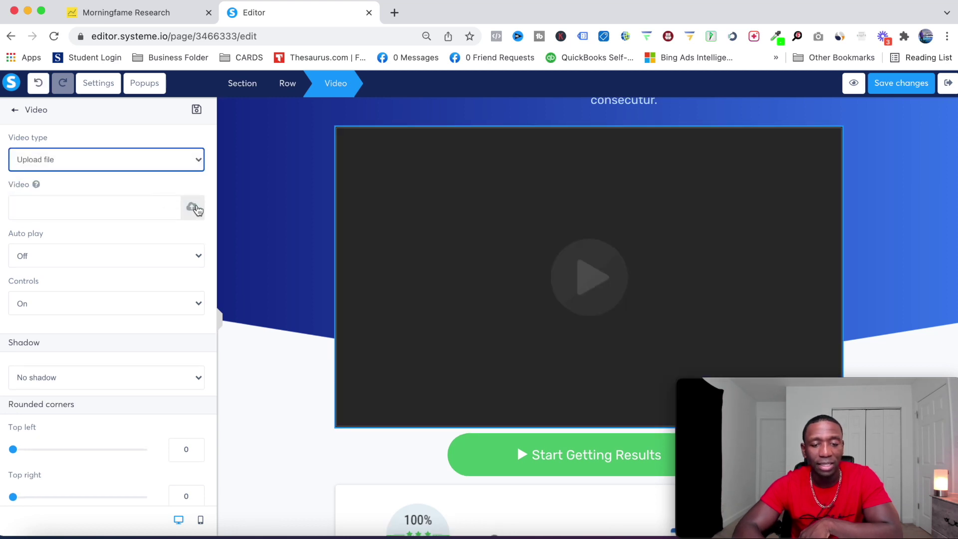
click(203, 163)
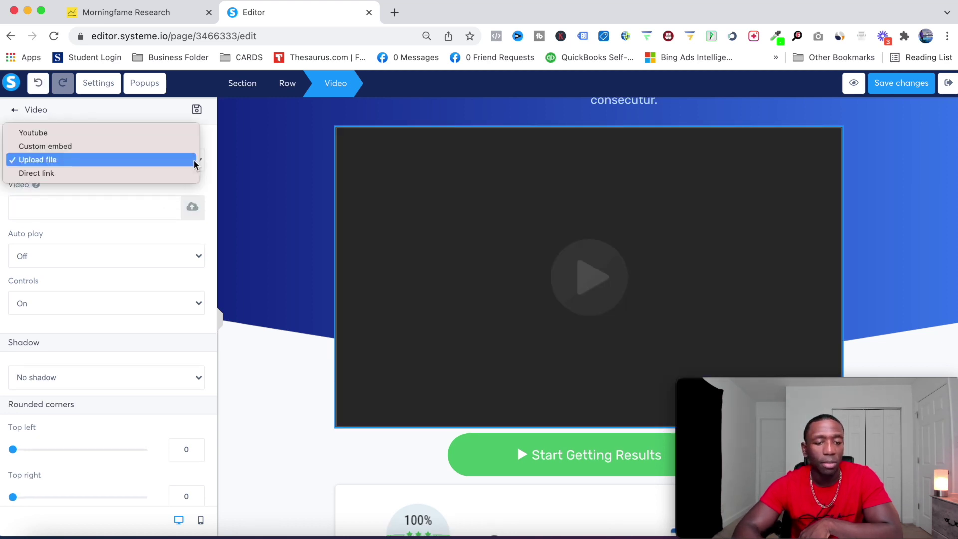
click(169, 133)
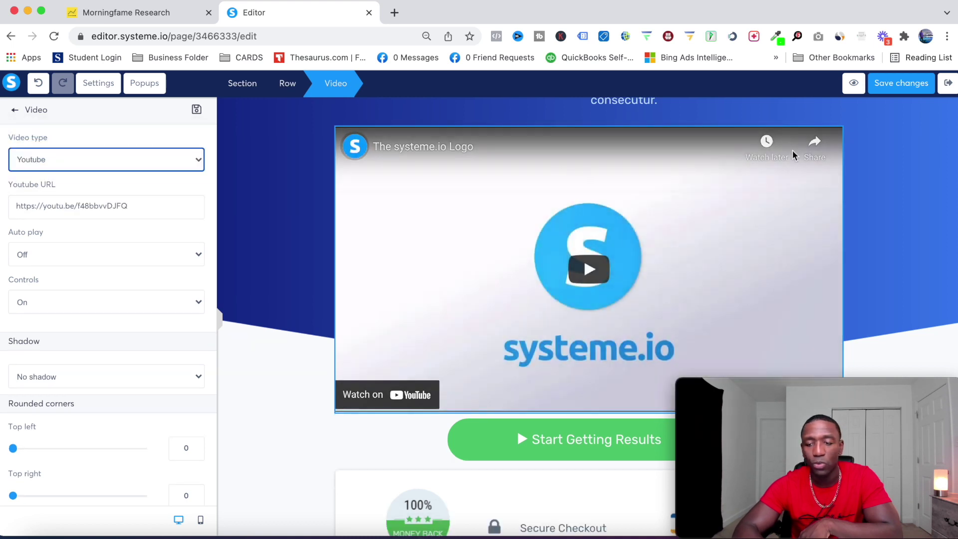
click(893, 184)
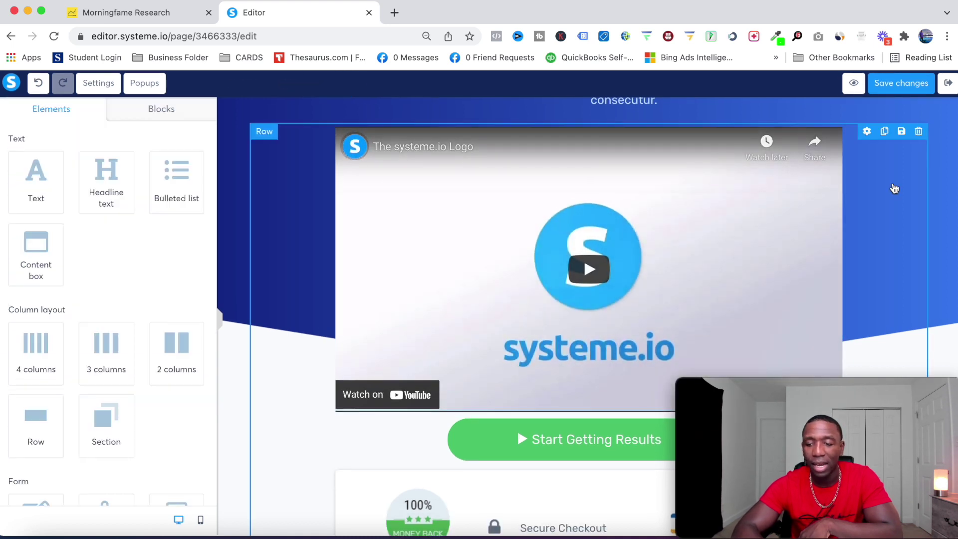
- Set the Start Getting Results button to the Next step URL and save the page
scroll(751, 170, down, 5)
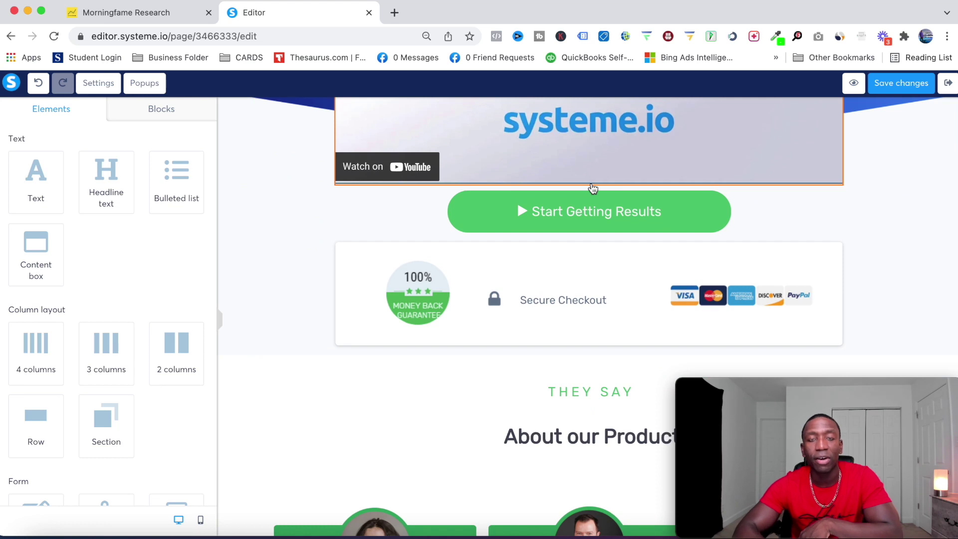
click(555, 214)
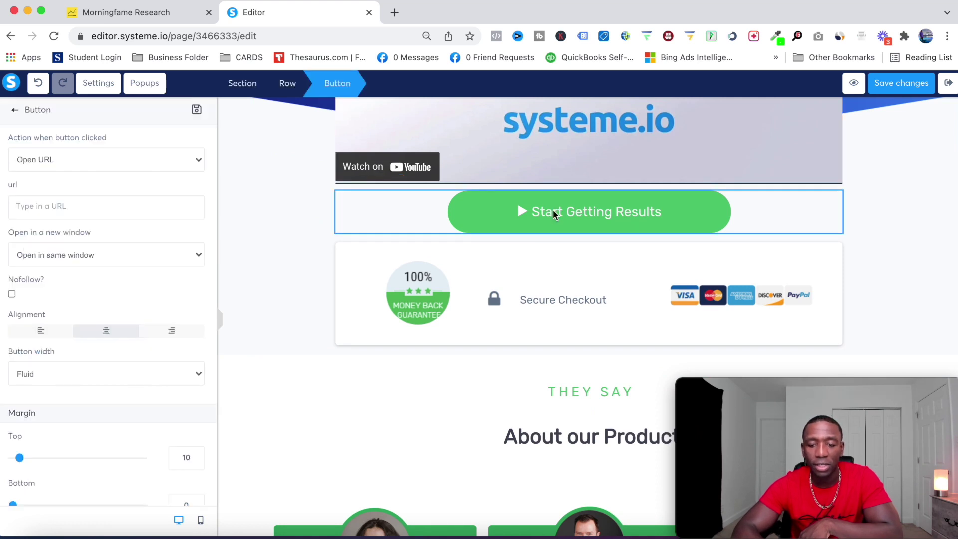
click(203, 165)
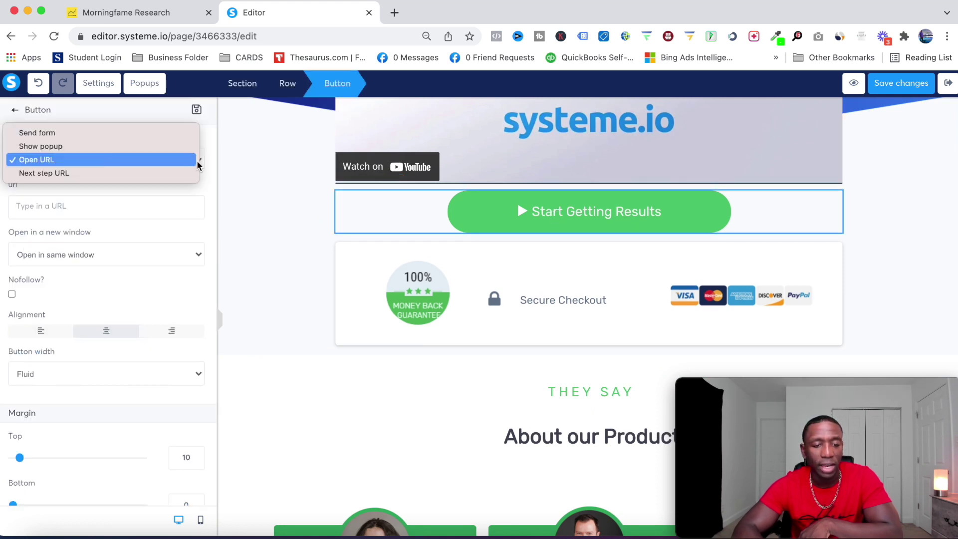
click(174, 172)
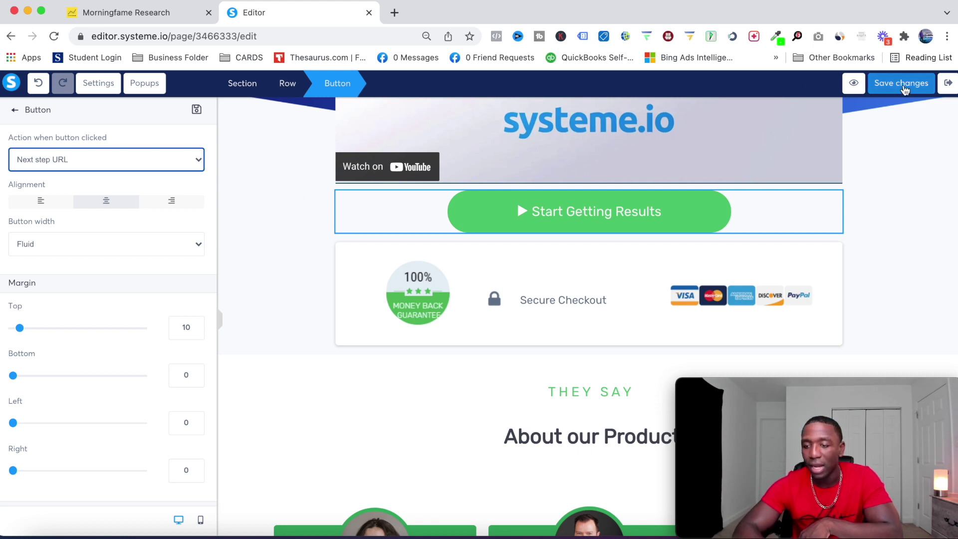
click(905, 85)
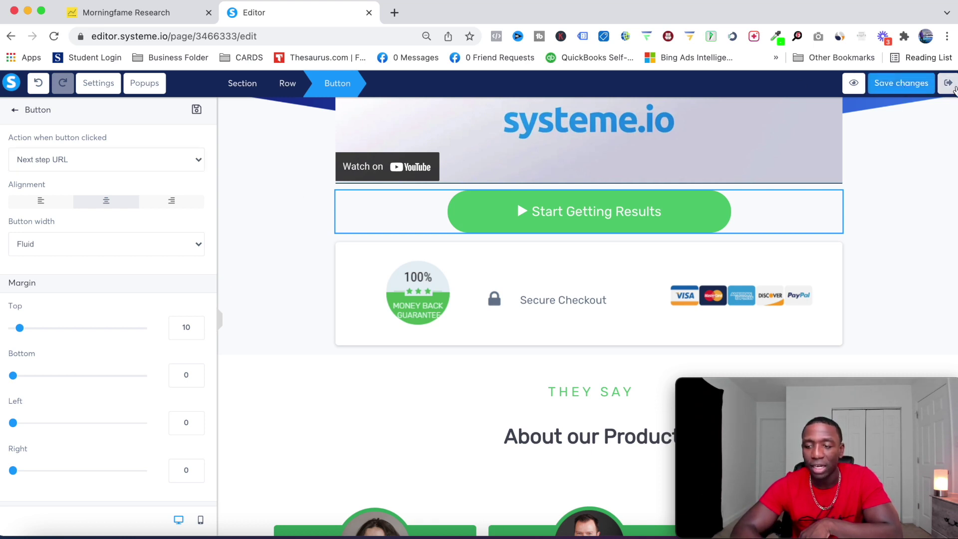
click(949, 84)
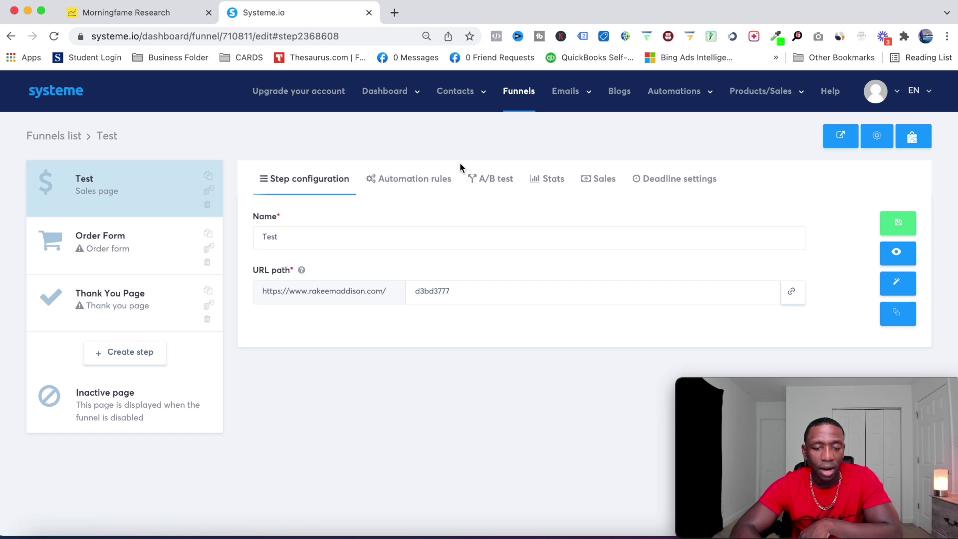
click(81, 249)
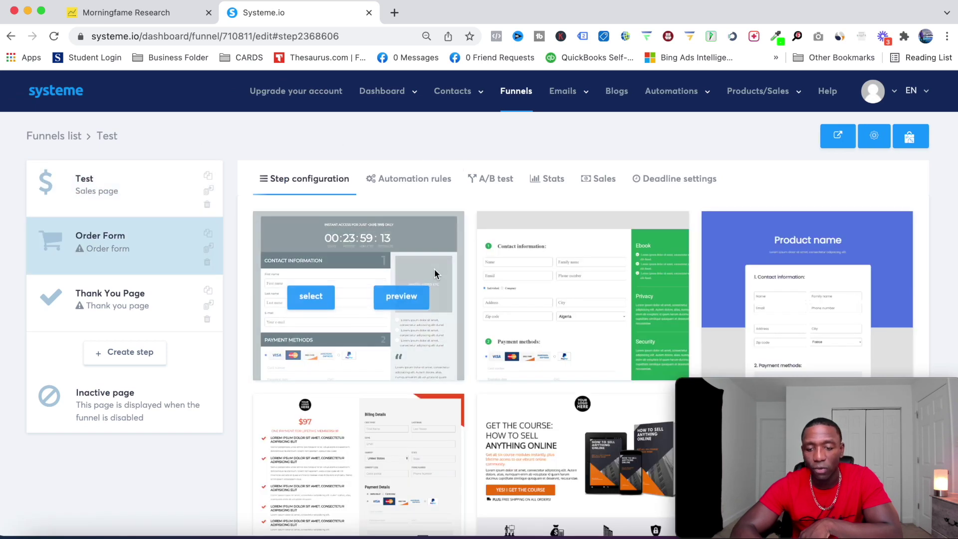
- Apply the two-step checkout order form template to the Order Form step
scroll(434, 268, down, 2)
scroll(434, 269, down, 10)
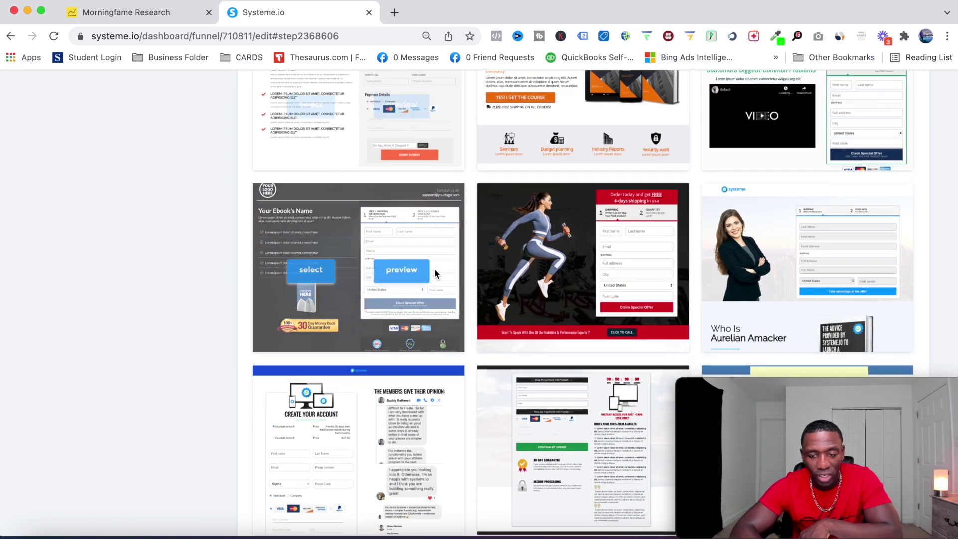
scroll(434, 268, down, 3)
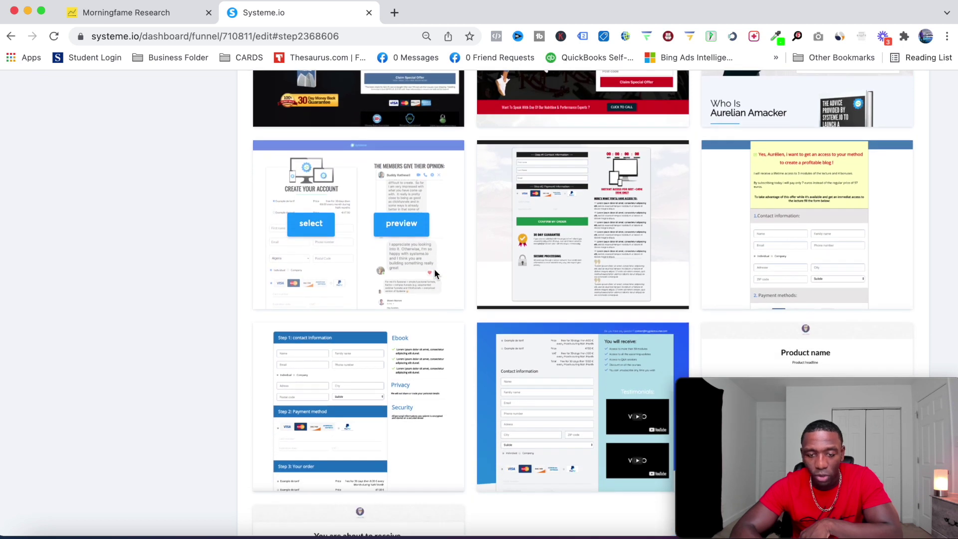
click(528, 227)
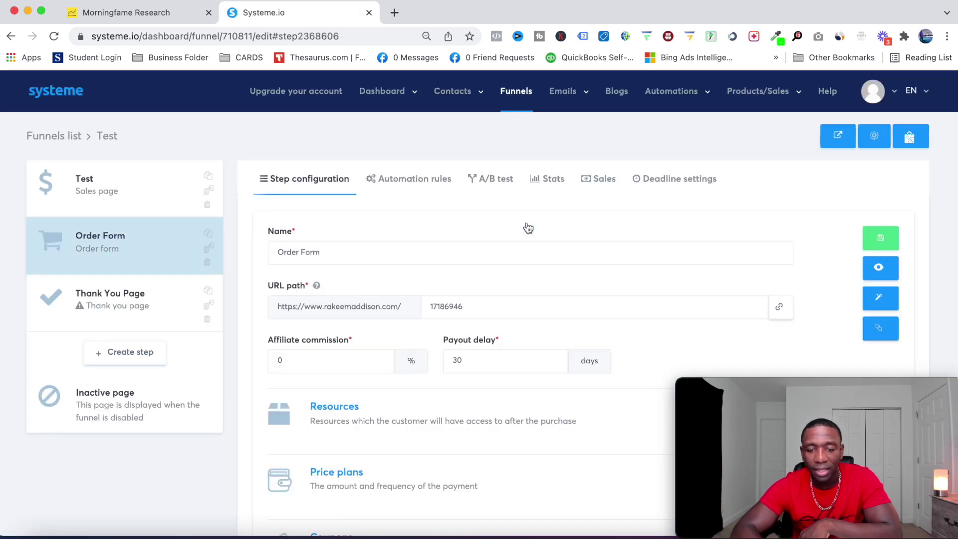
- Open the order form page in the editor and select the header help text
click(890, 301)
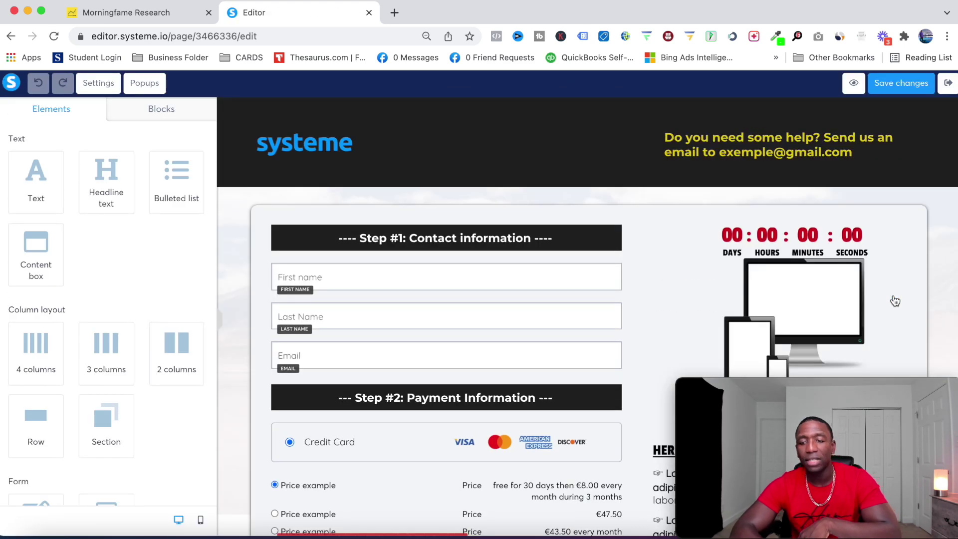
click(737, 150)
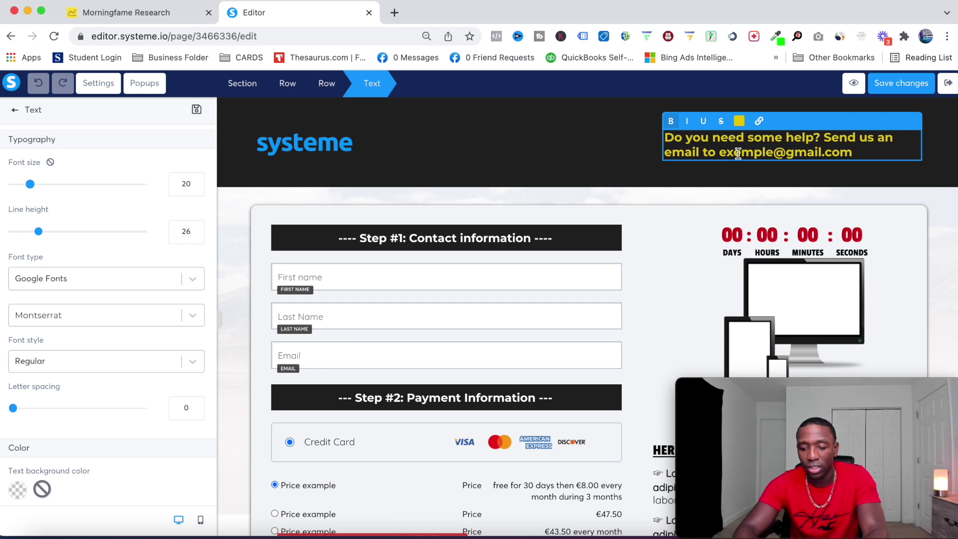
- Delete the countdown timer from the order form and confirm the removal
click(669, 209)
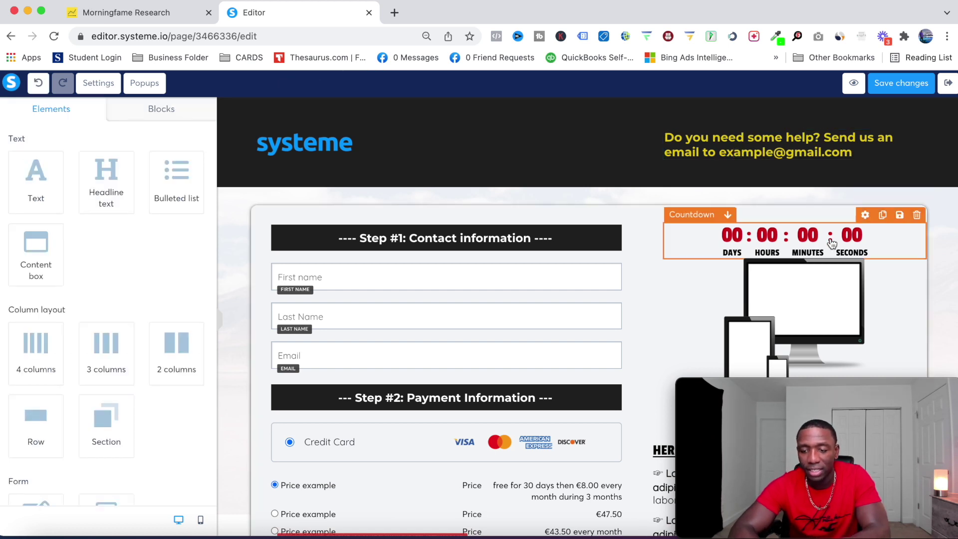
scroll(855, 207, down, 3)
click(917, 145)
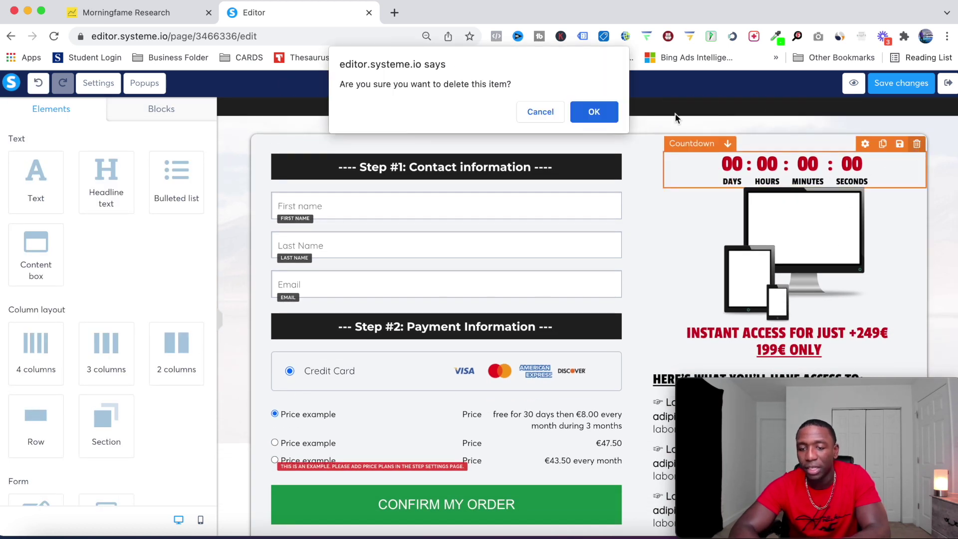
click(593, 114)
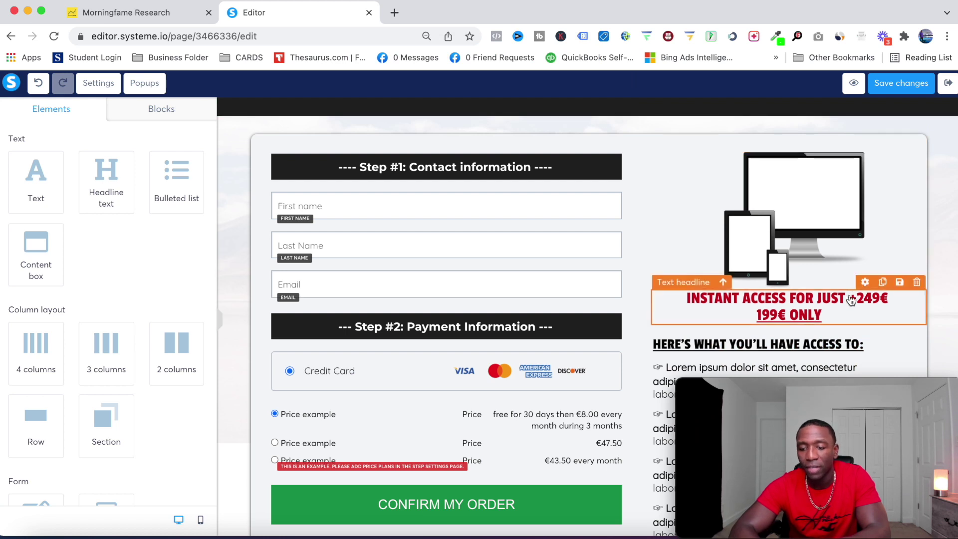
- Edit the headline to read 'INSTANT ACCESS FOR JUST $199 ONLY', removing the +249€ price
click(892, 307)
key(BackSpace)
key(BackSpace)
key(BackSpace)
key(BackSpace)
key(BackSpace)
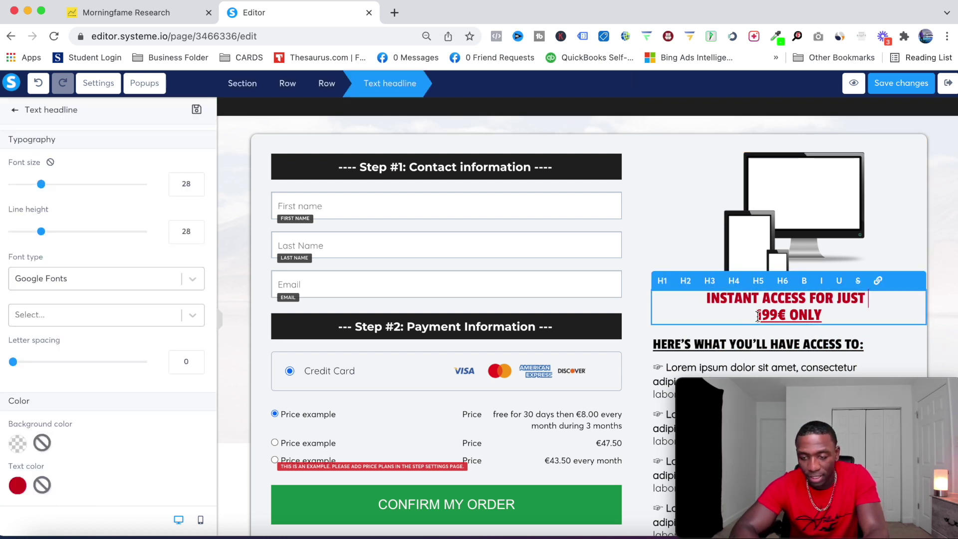
text($)
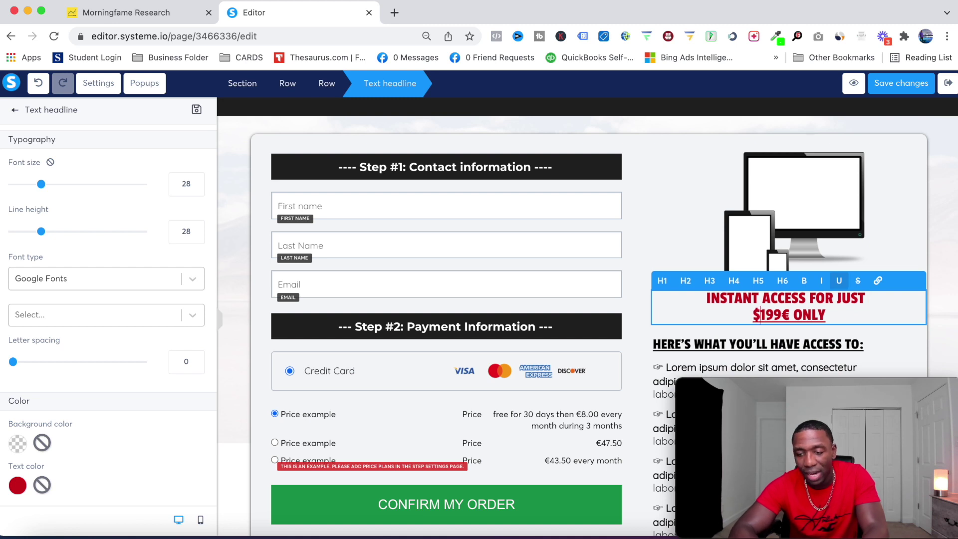
click(789, 313)
key(BackSpace)
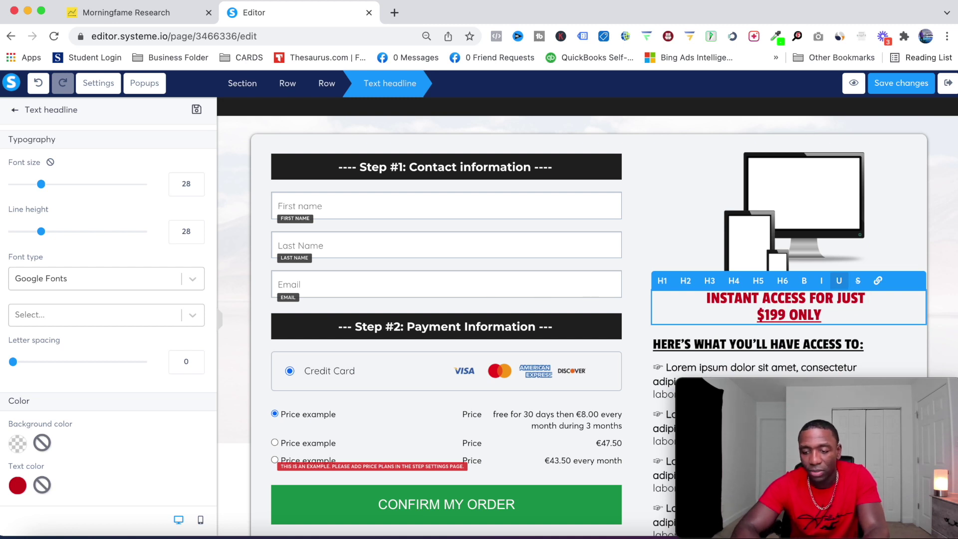
key(Escape)
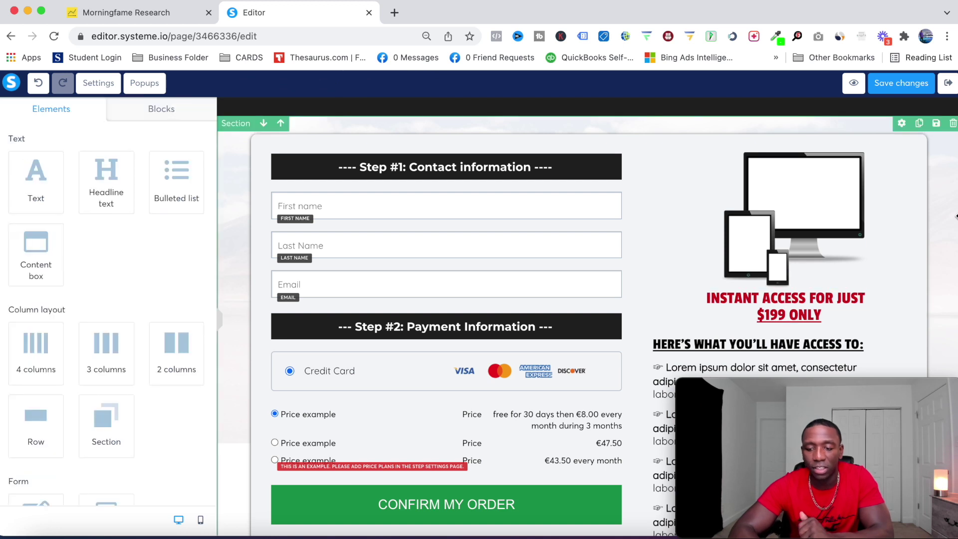
scroll(587, 315, down, 3)
scroll(922, 136, down, 3)
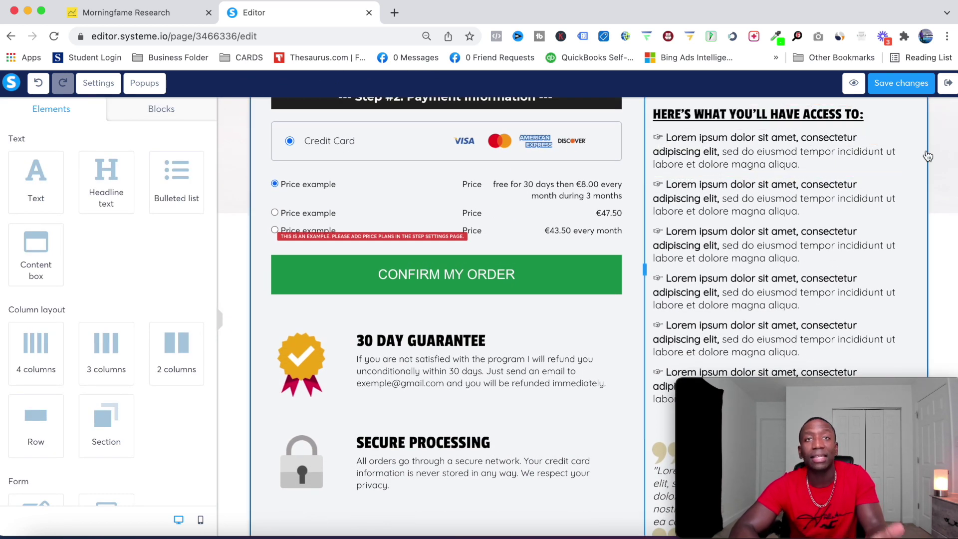
click(741, 145)
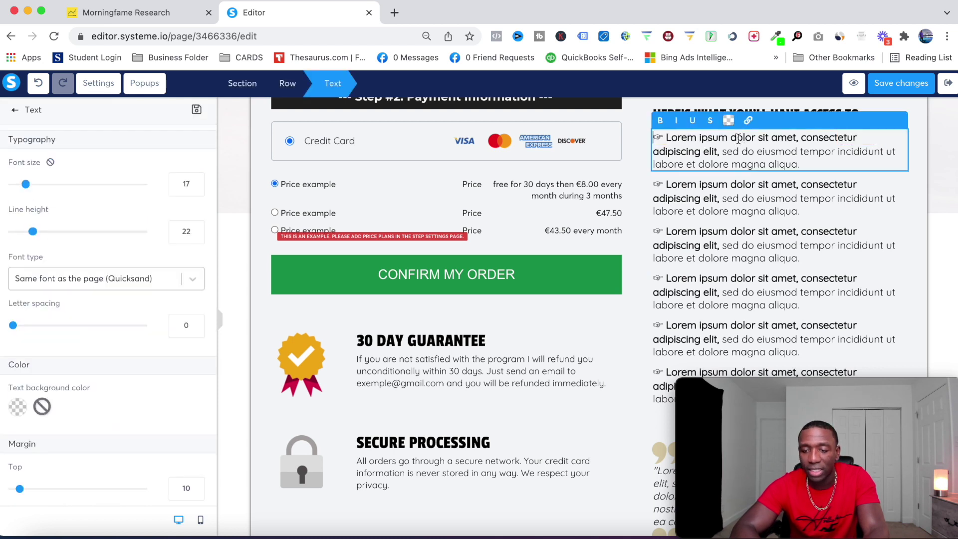
triple_click(738, 138)
click(739, 139)
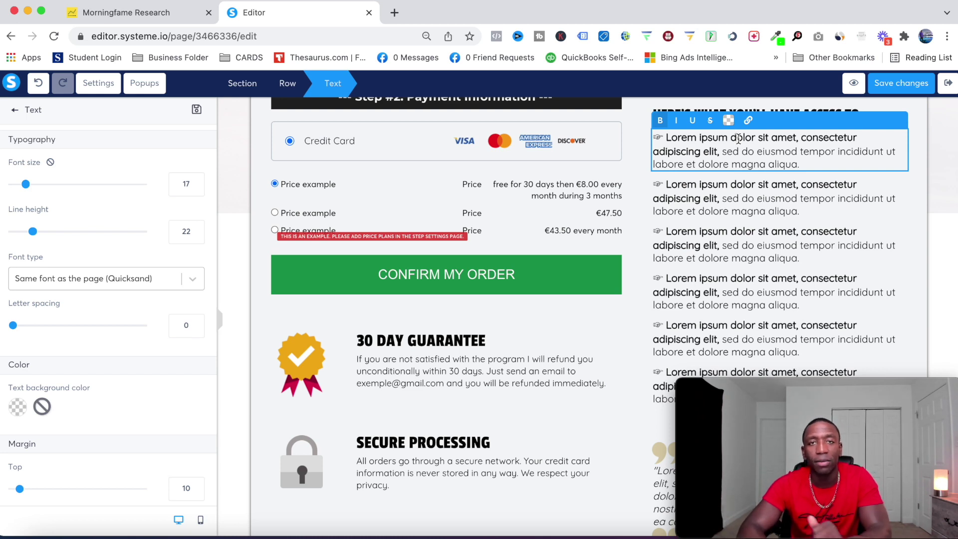
click(637, 190)
scroll(637, 191, down, 5)
scroll(636, 190, down, 1)
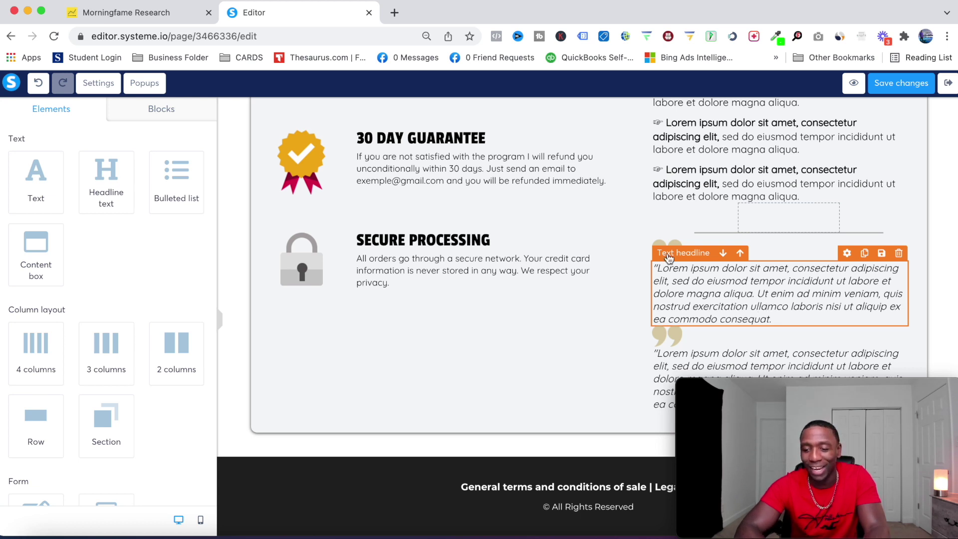
scroll(475, 290, up, 8)
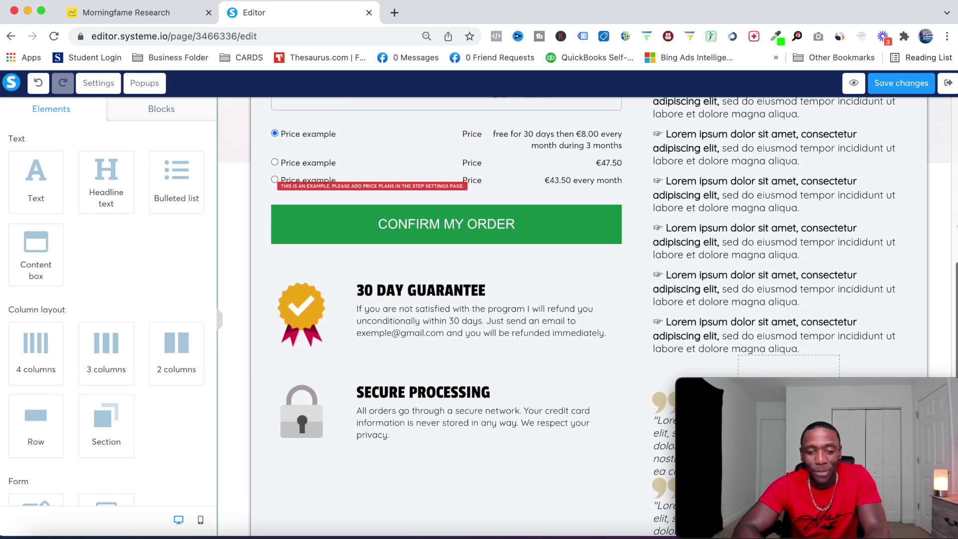
click(381, 369)
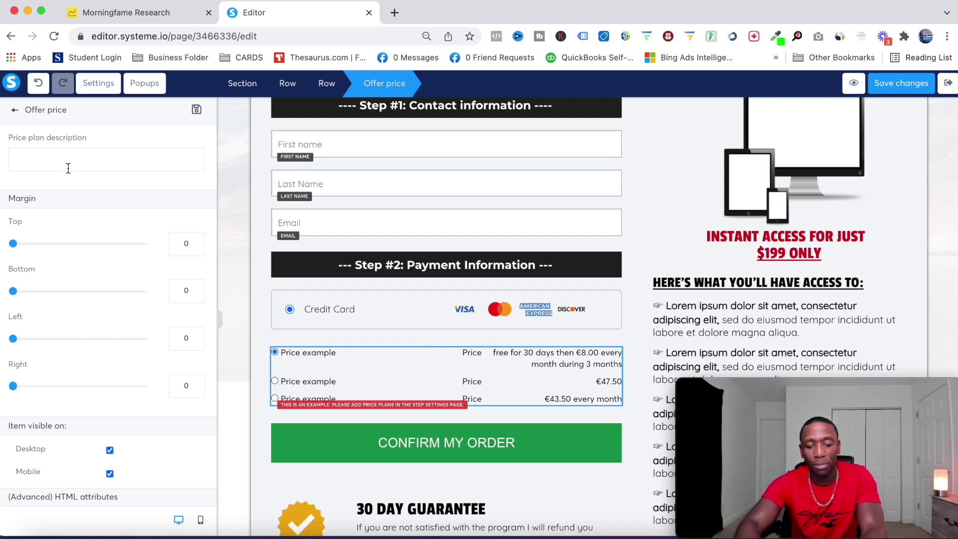
- Set the price plan description to $199
text($199)
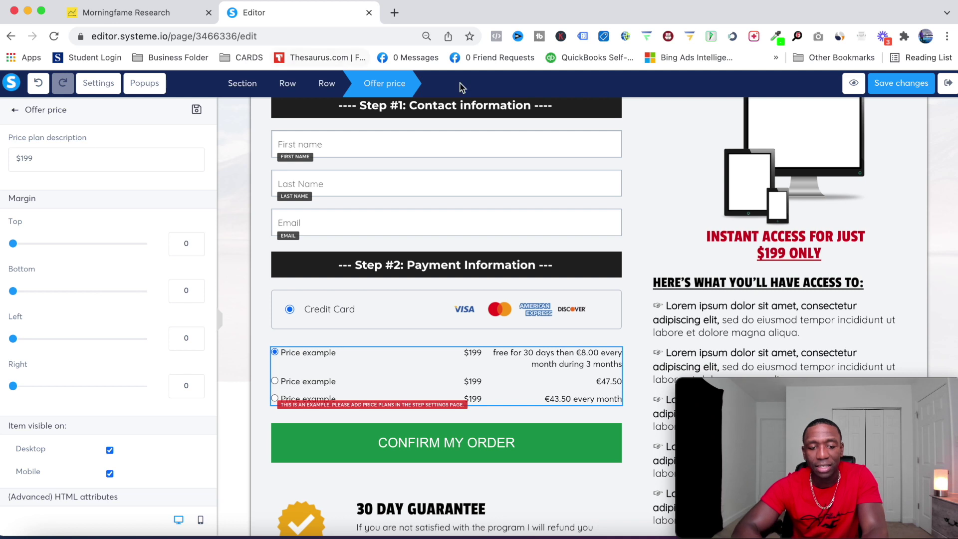
click(647, 229)
scroll(647, 229, down, 2)
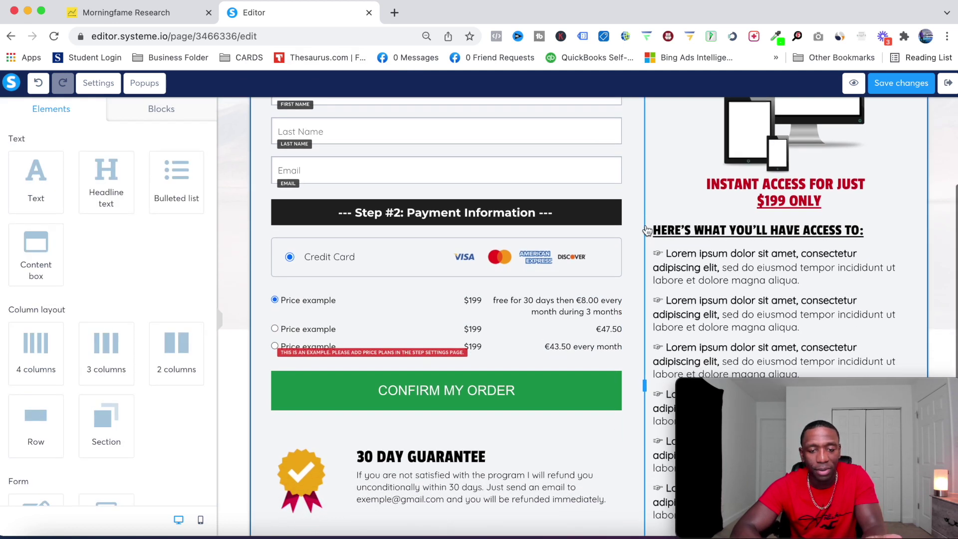
scroll(508, 308, up, 3)
scroll(558, 309, down, 6)
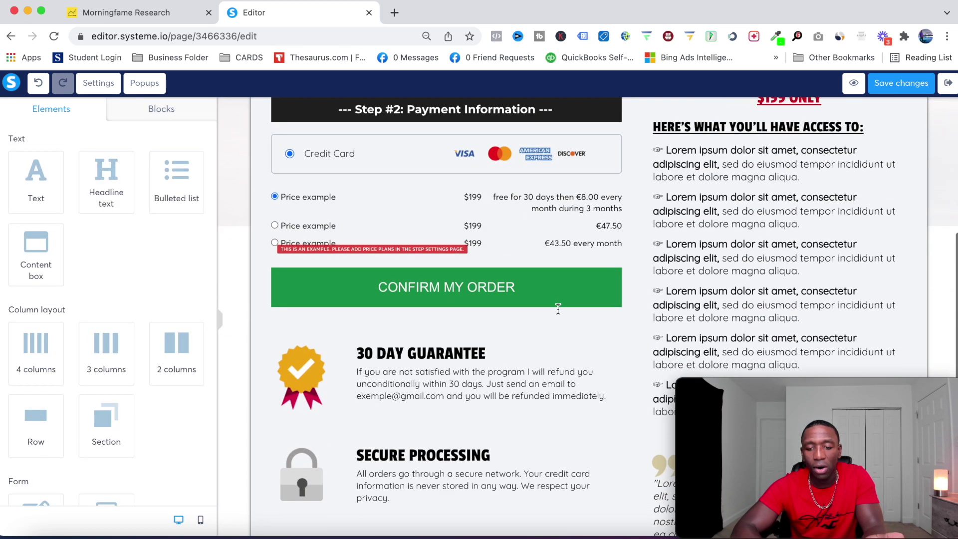
- Check the CONFIRM MY ORDER button settings, save the order form, and exit the editor
click(393, 218)
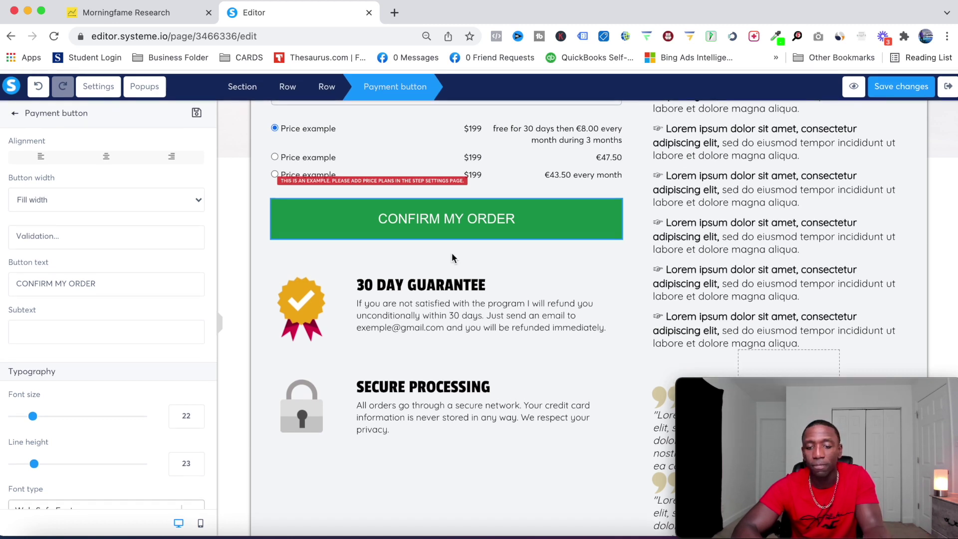
scroll(739, 300, up, 10)
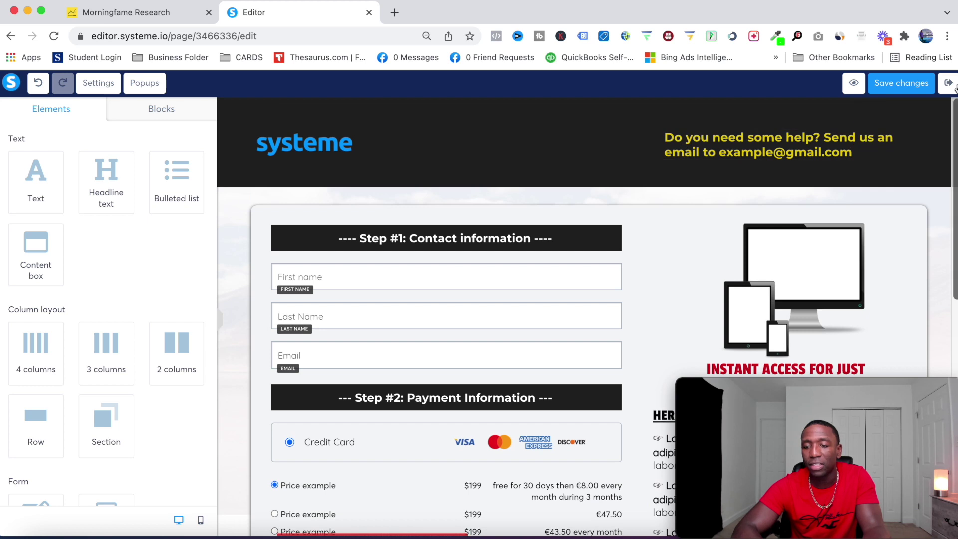
click(896, 92)
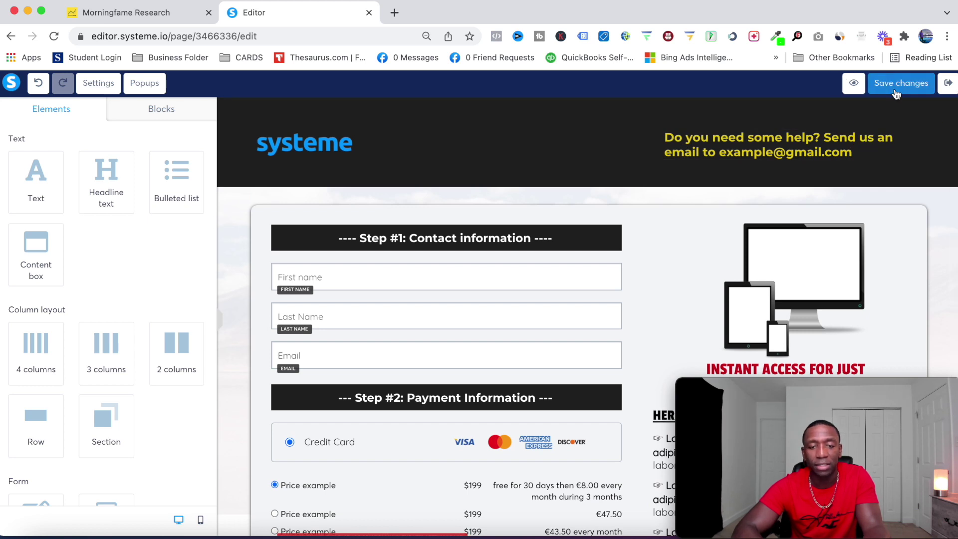
click(947, 84)
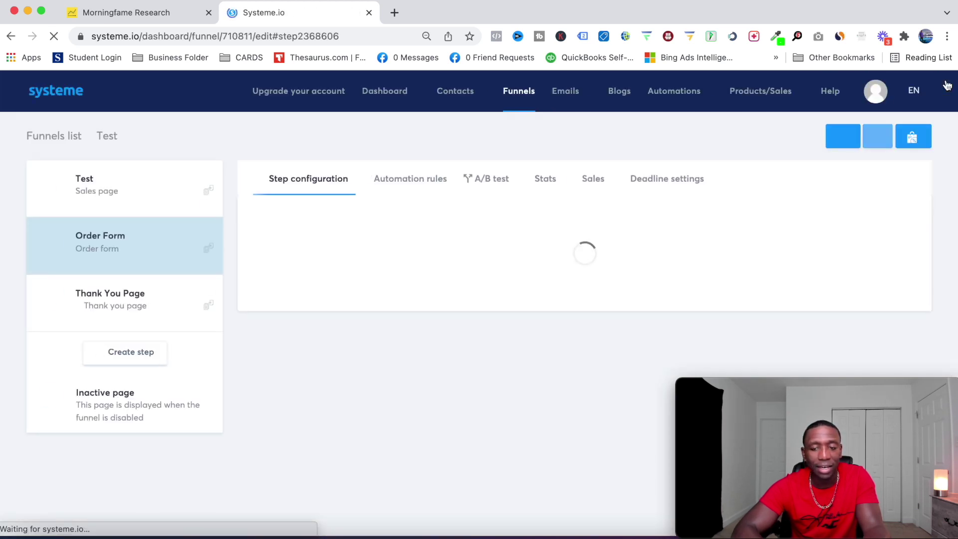
- Apply the dark 'Thank you for your order!' template to the Thank You Page step and edit it
click(98, 315)
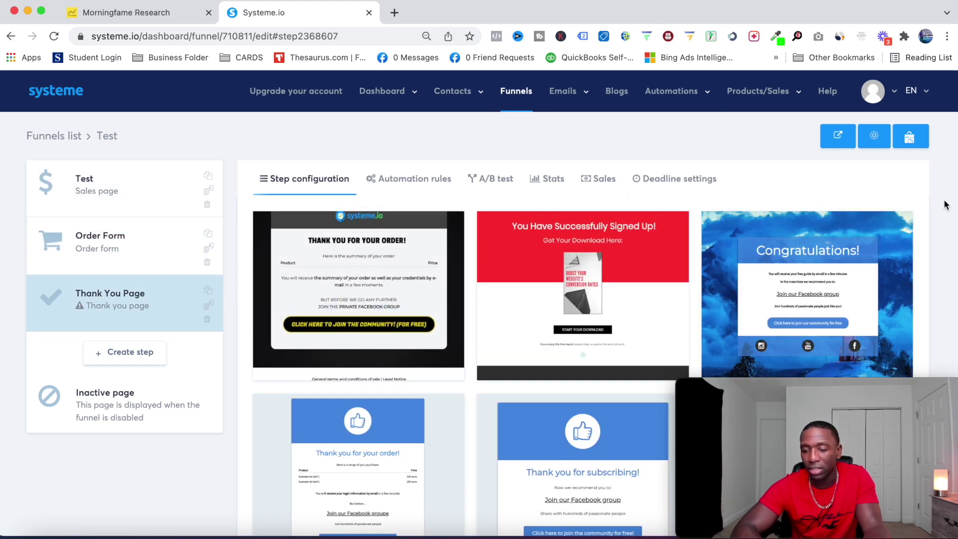
scroll(938, 208, down, 3)
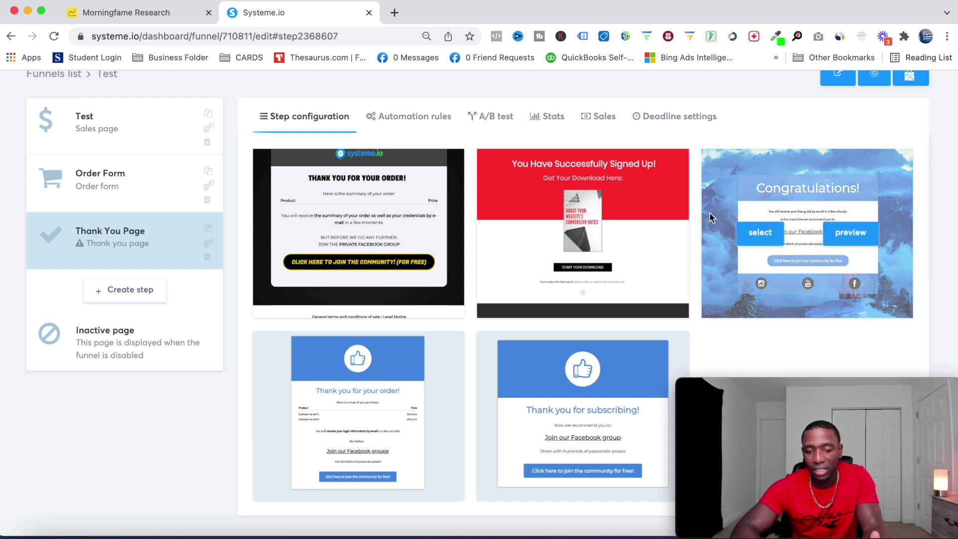
mouse_move(344, 253)
click(315, 238)
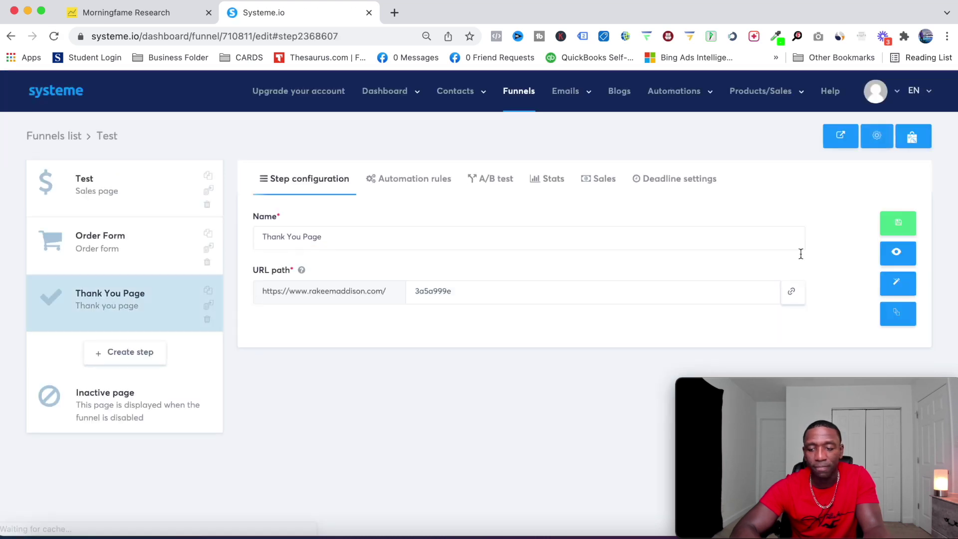
click(898, 283)
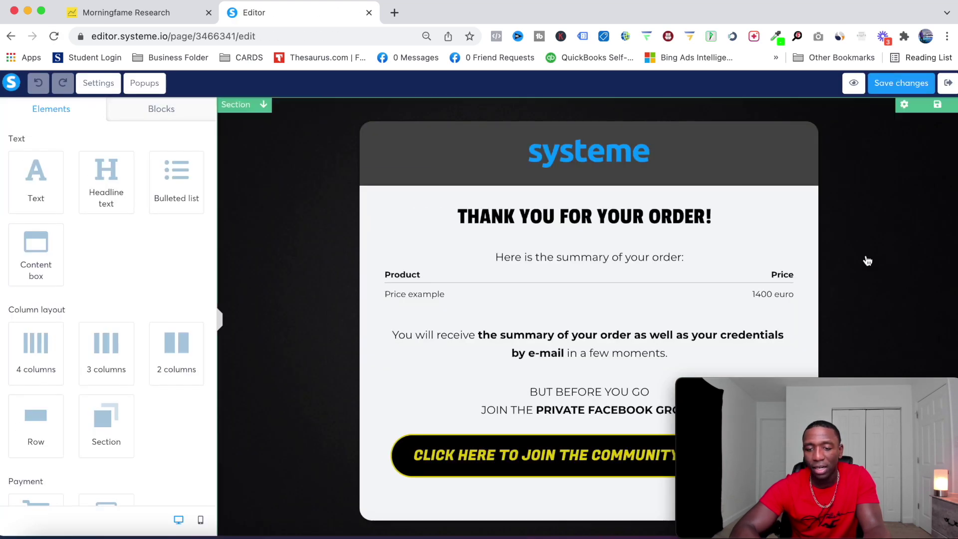
- Review the thank-you page, save it, and exit to the Thank You Page step settings
scroll(569, 140, down, 3)
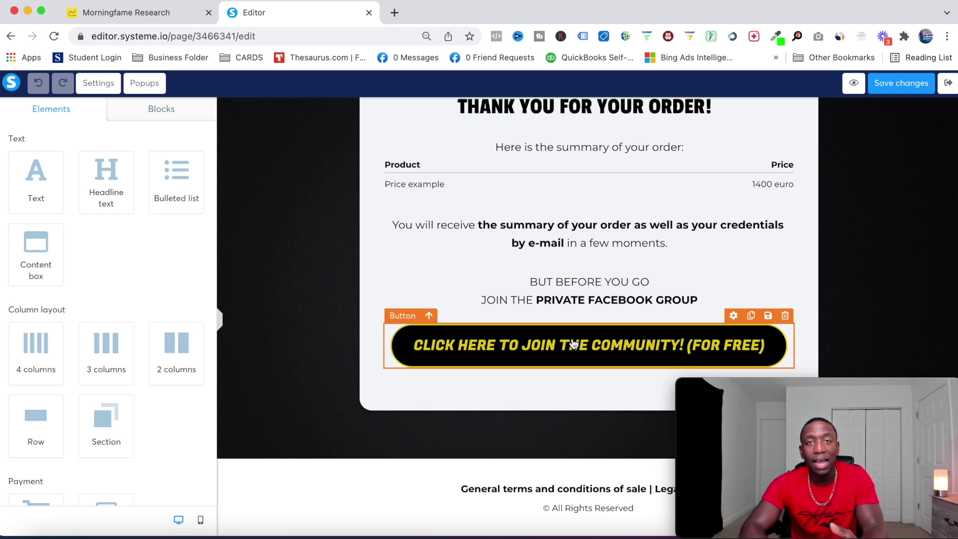
click(923, 89)
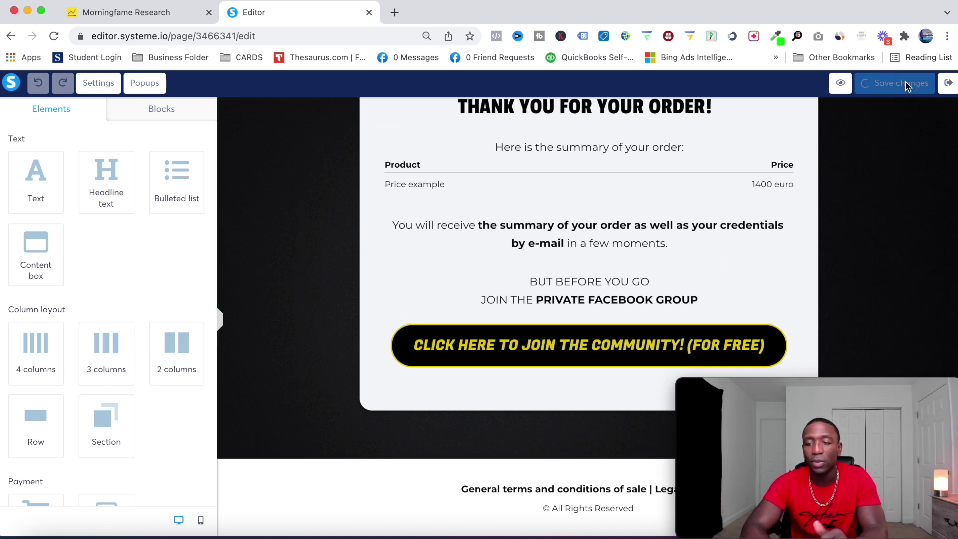
click(950, 85)
mouse_move(380, 116)
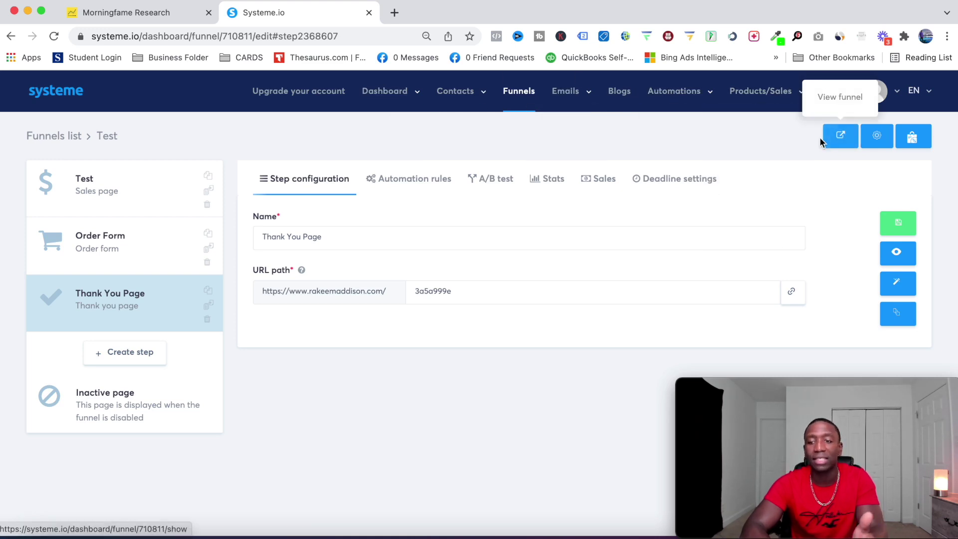
click(843, 140)
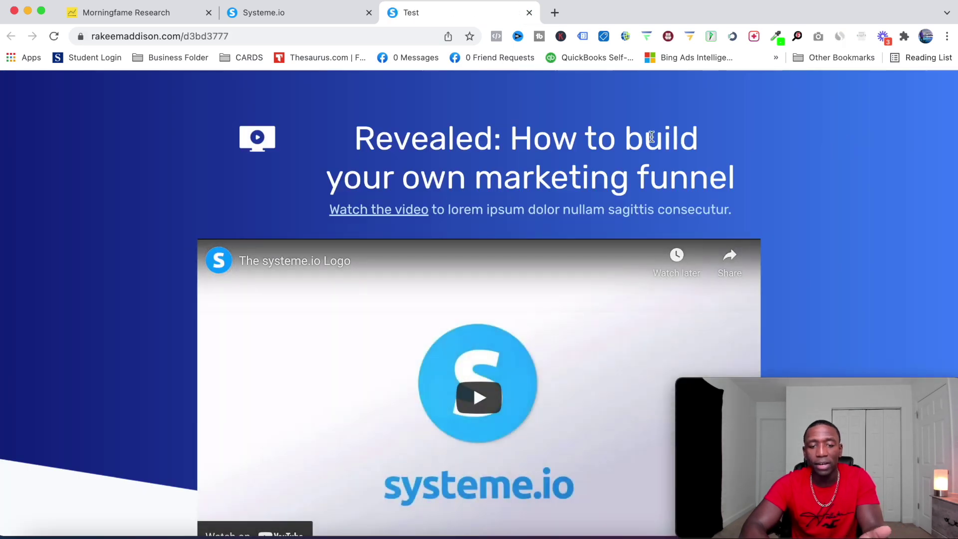
scroll(652, 136, down, 4)
scroll(797, 172, down, 10)
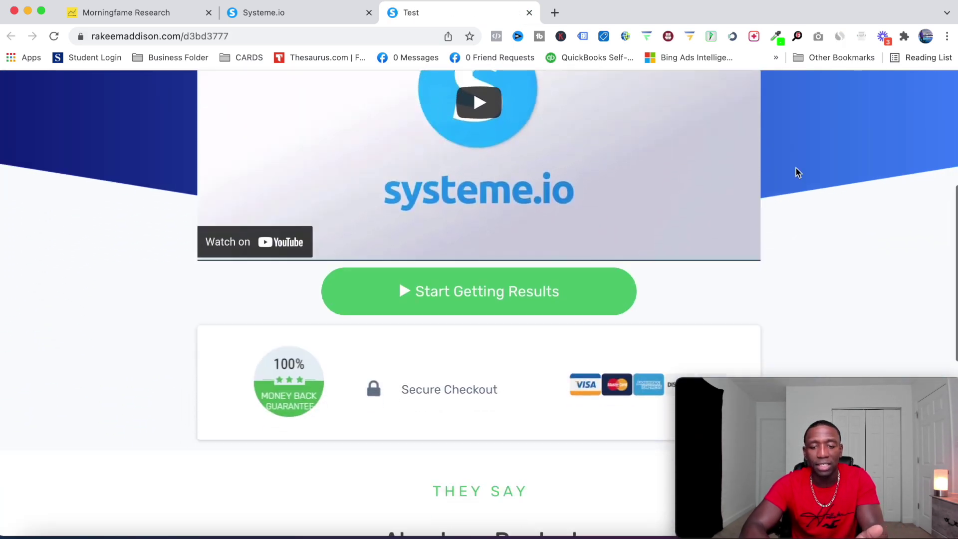
scroll(797, 172, down, 2)
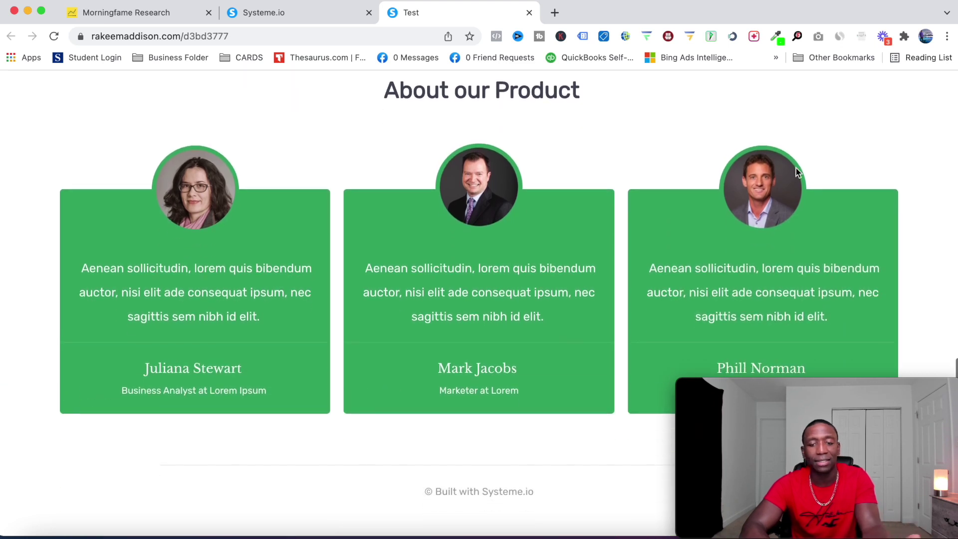
scroll(797, 172, up, 10)
scroll(797, 173, up, 1)
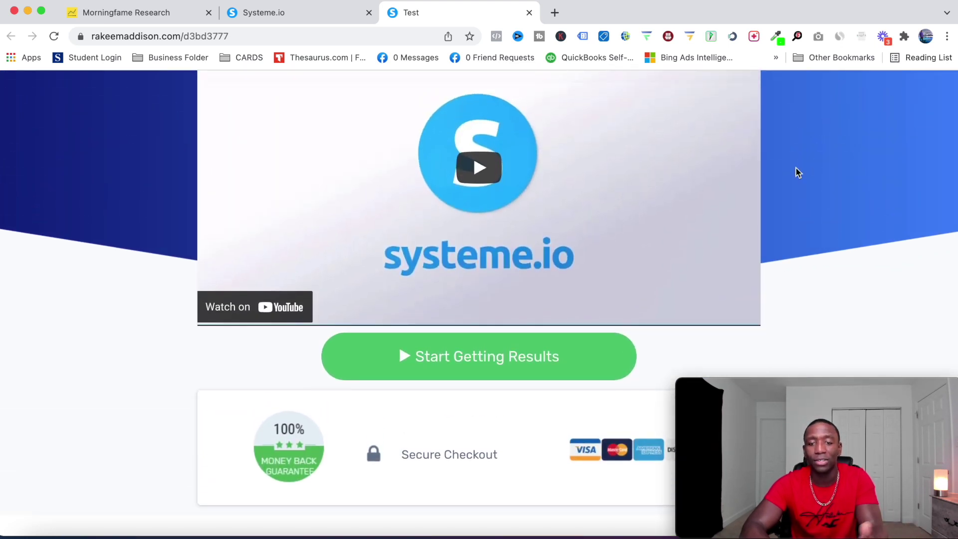
click(417, 355)
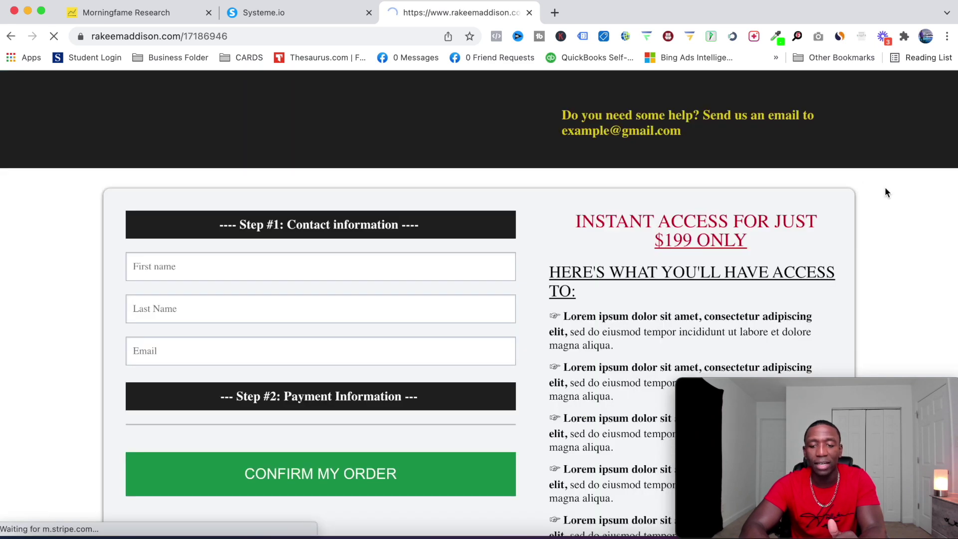
scroll(451, 231, down, 5)
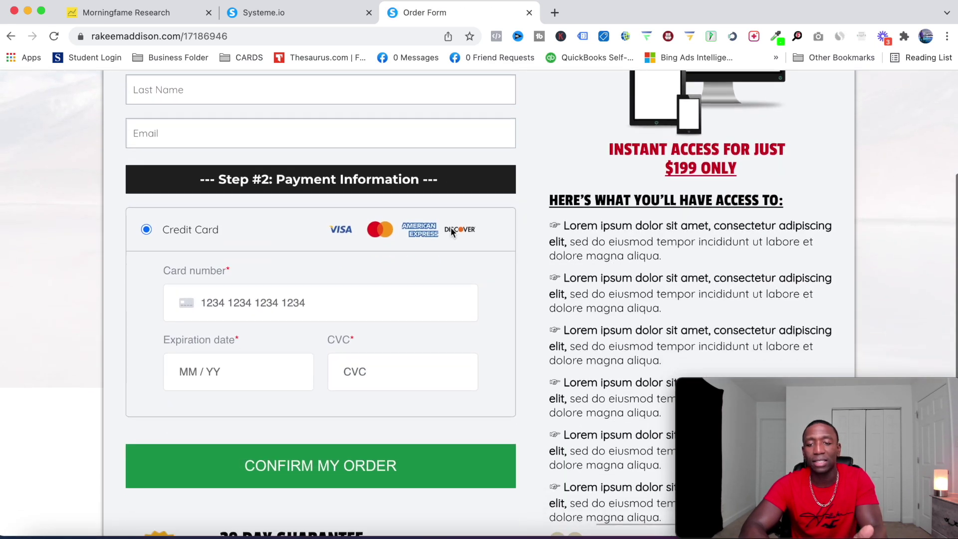
scroll(451, 229, down, 6)
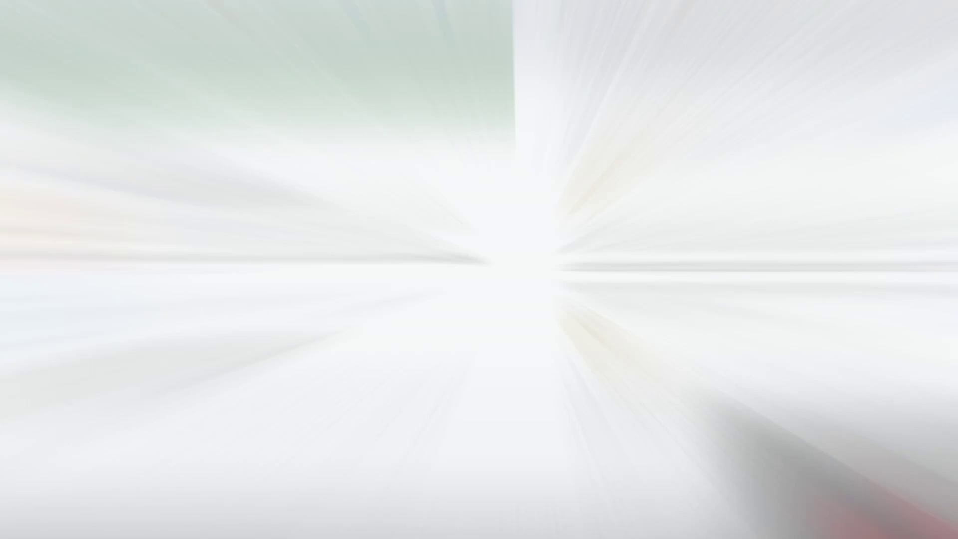
click(527, 14)
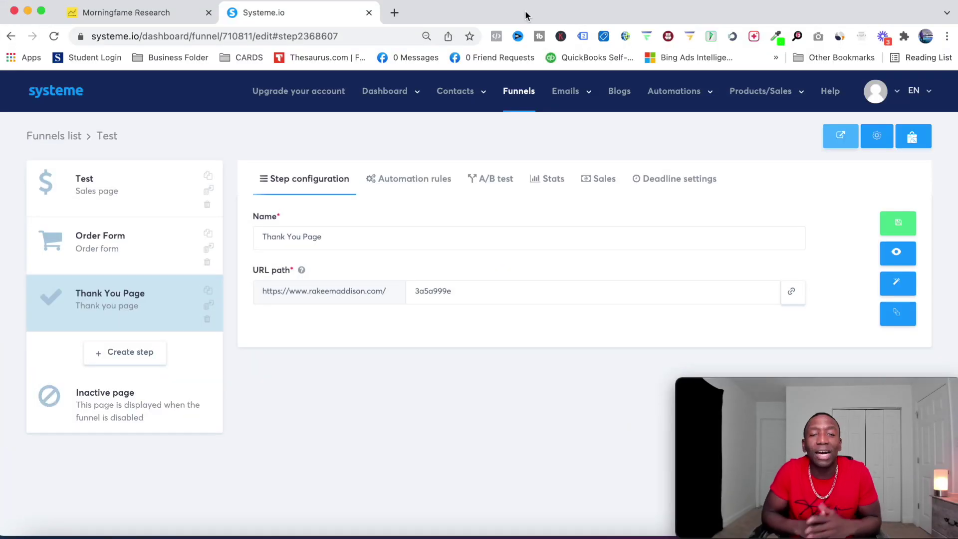